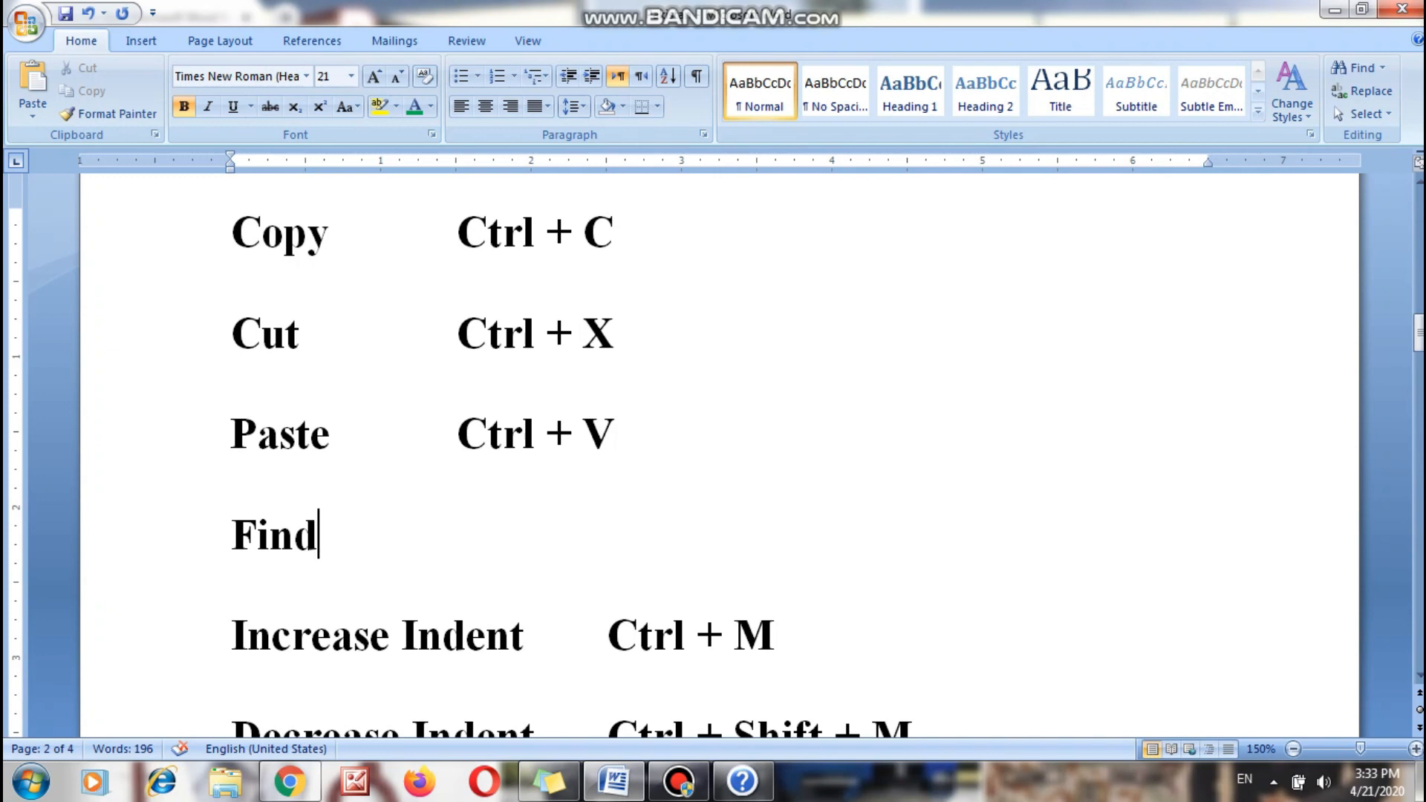
Add the shortcut text "Ctrl + F" beside the Find entry, aligned with the shortcuts above it.
{"action": "key", "text": "Tab"}
{"action": "key", "text": "Tab"}
{"action": "type", "text": "Ctr"}
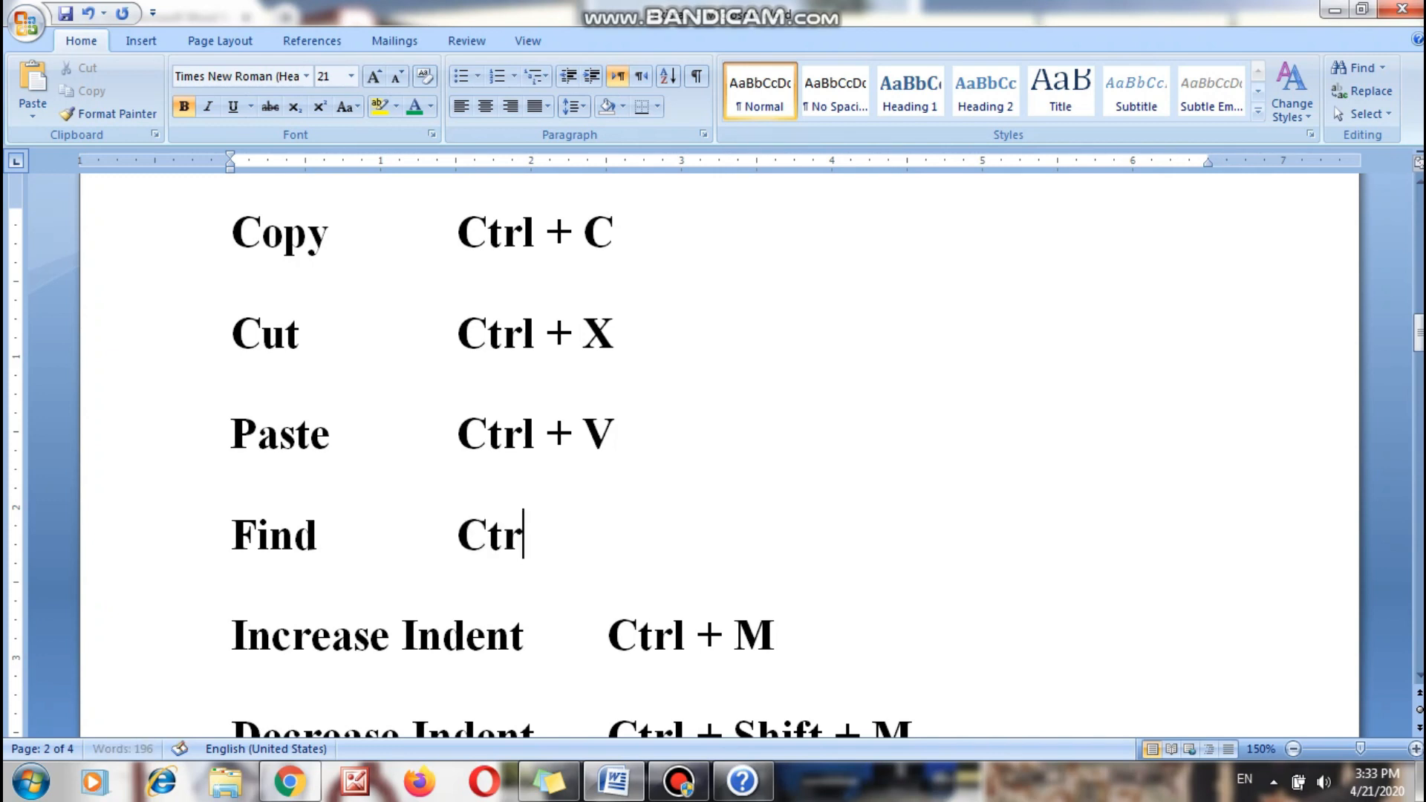
{"action": "type", "text": "l + F"}
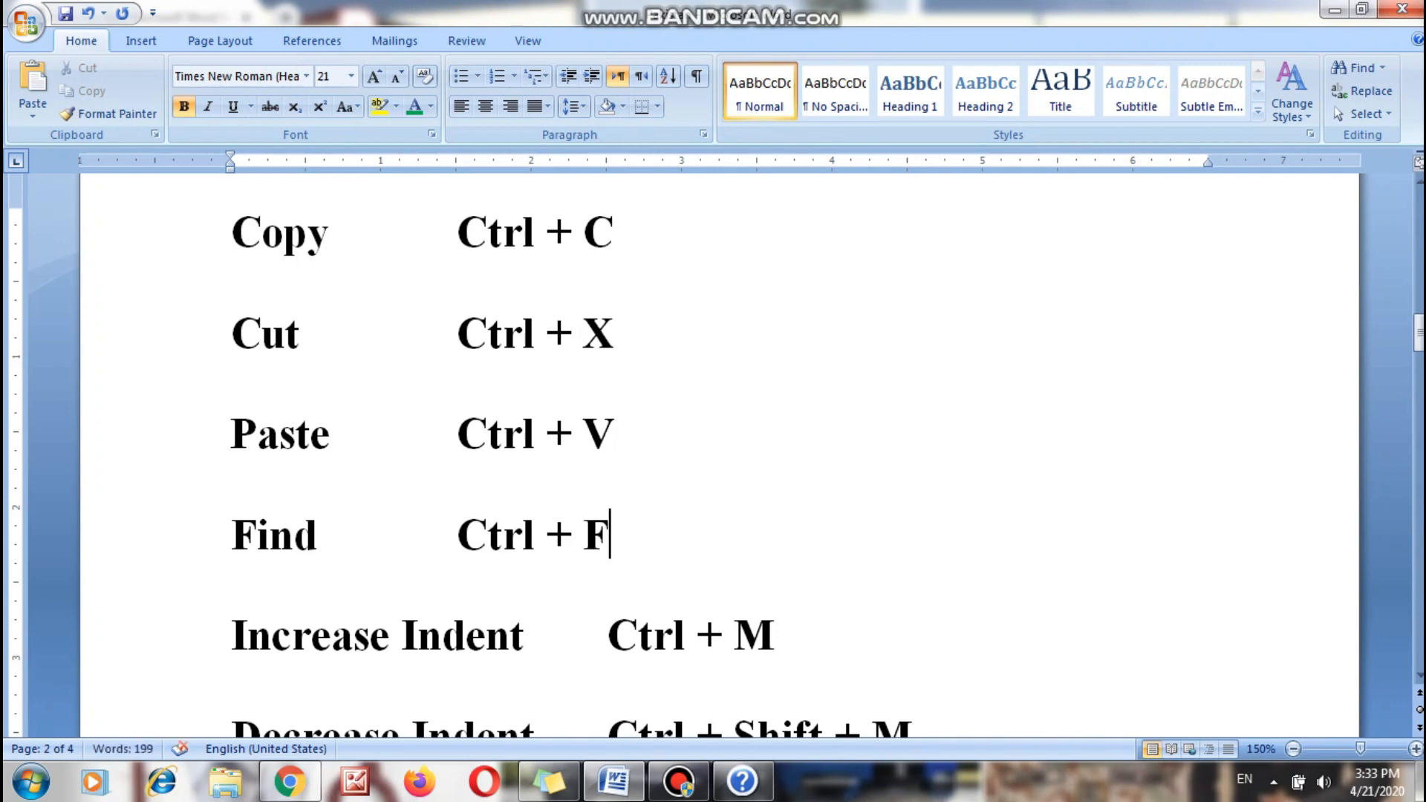
Search the document for "Pakistan", look for further matches, and close the search dialog.
{"action": "key", "text": "ctrl+f"}
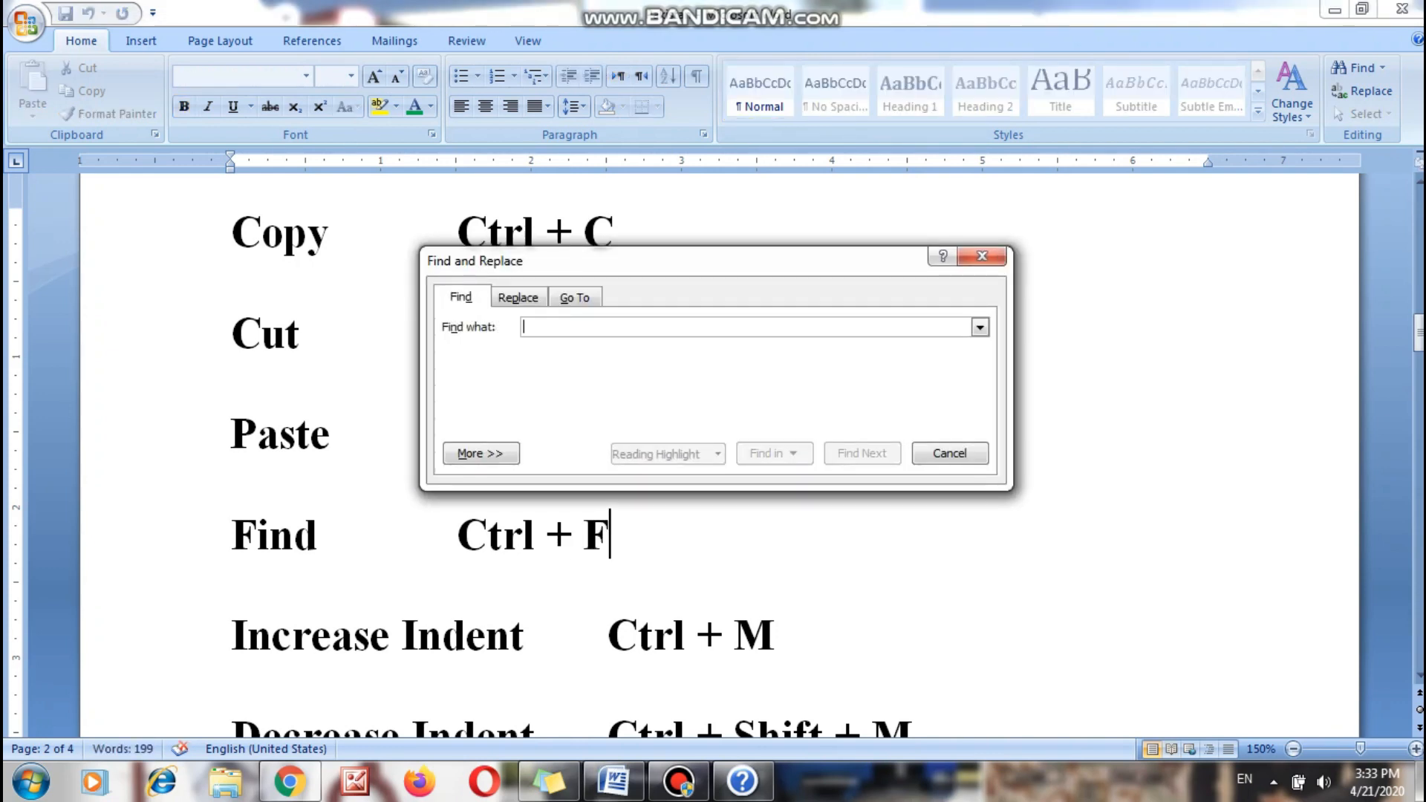
{"action": "type", "text": "Pak"}
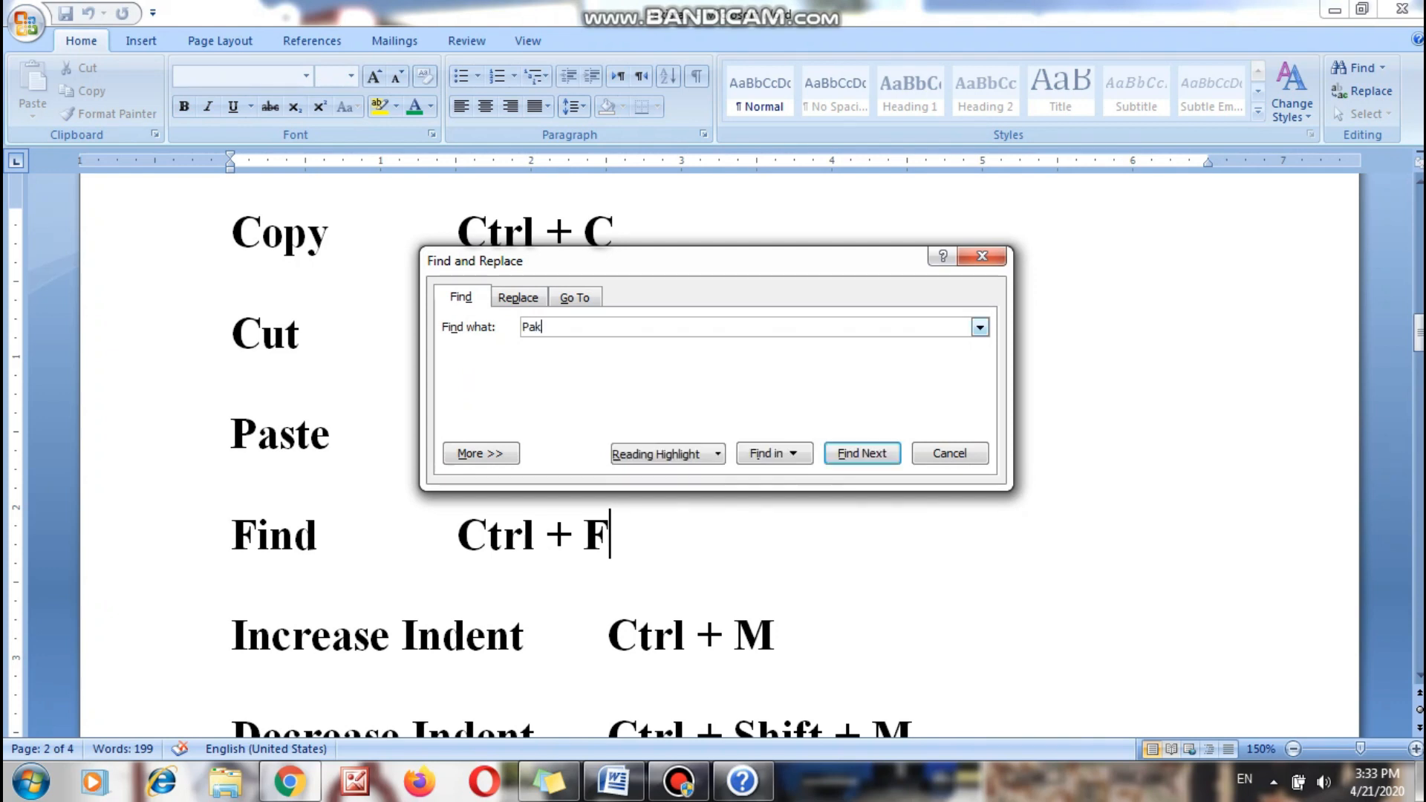
{"action": "type", "text": "istan"}
{"action": "key", "text": "Return"}
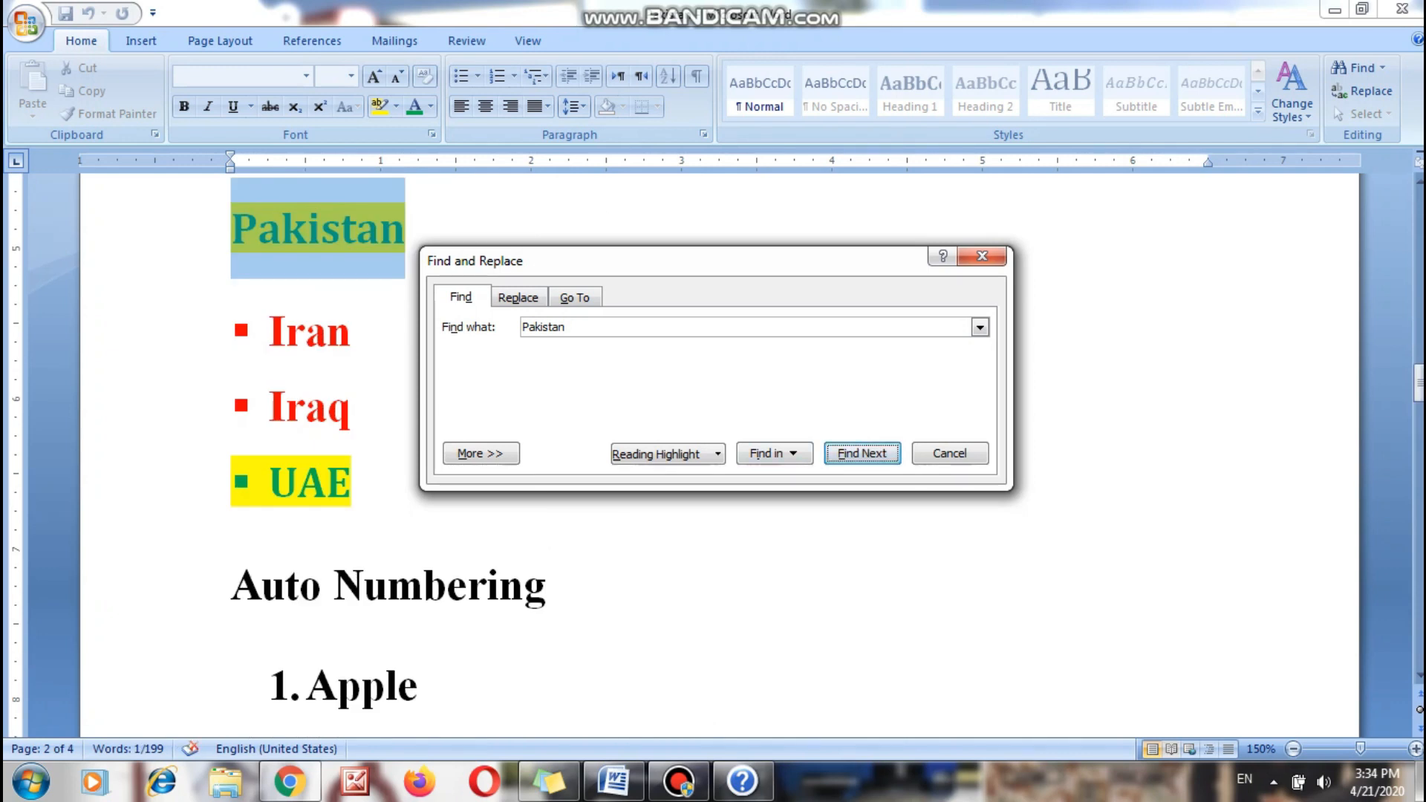
{"action": "left_click_drag", "start_coordinate": [575, 261], "coordinate": [665, 229]}
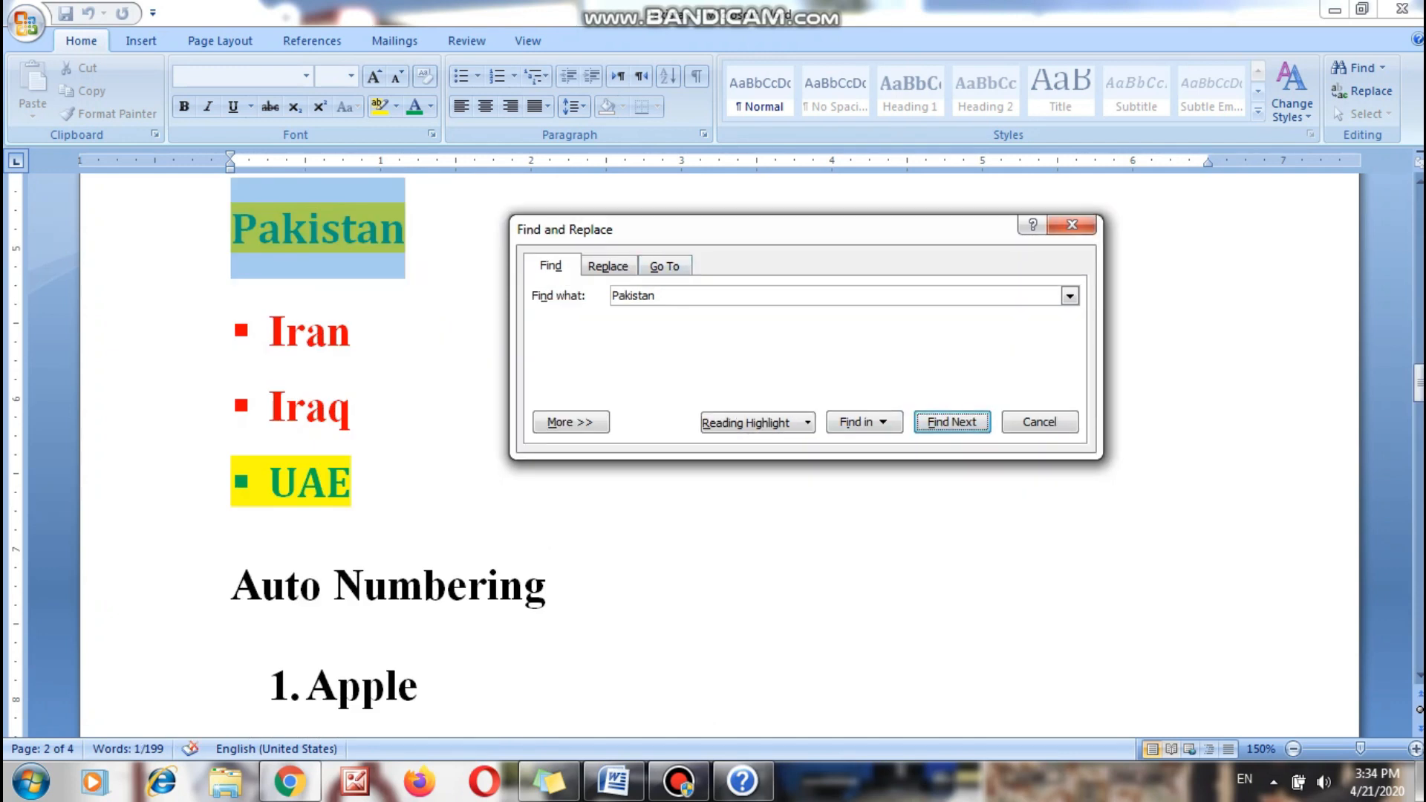
{"action": "key", "text": "Escape"}
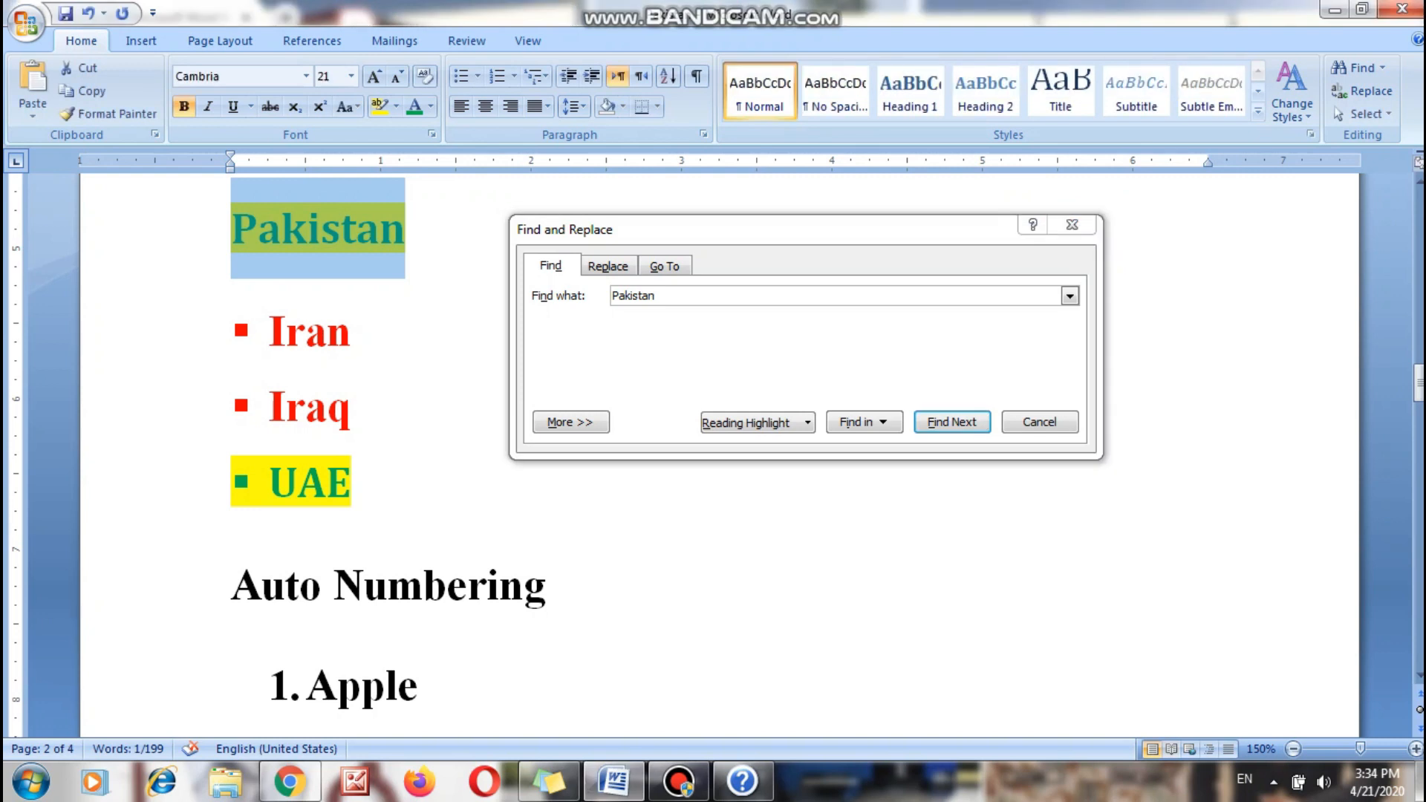
{"action": "left_click", "coordinate": [951, 422]}
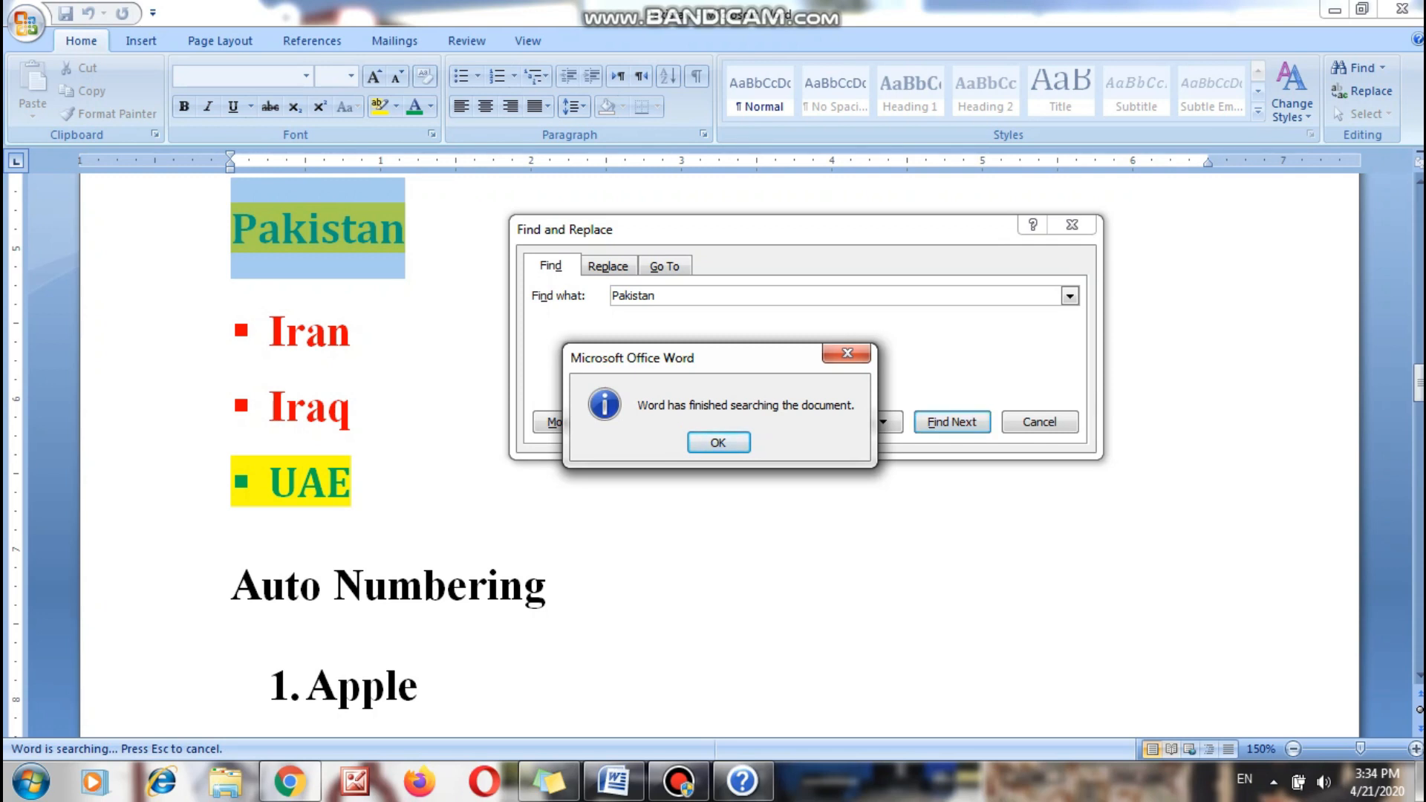
{"action": "key", "text": "Return"}
{"action": "key", "text": "Escape"}
Add a new entry "Replace" on its own line below the Find entry, tabbed ready for its shortcut.
{"action": "key", "text": "Return"}
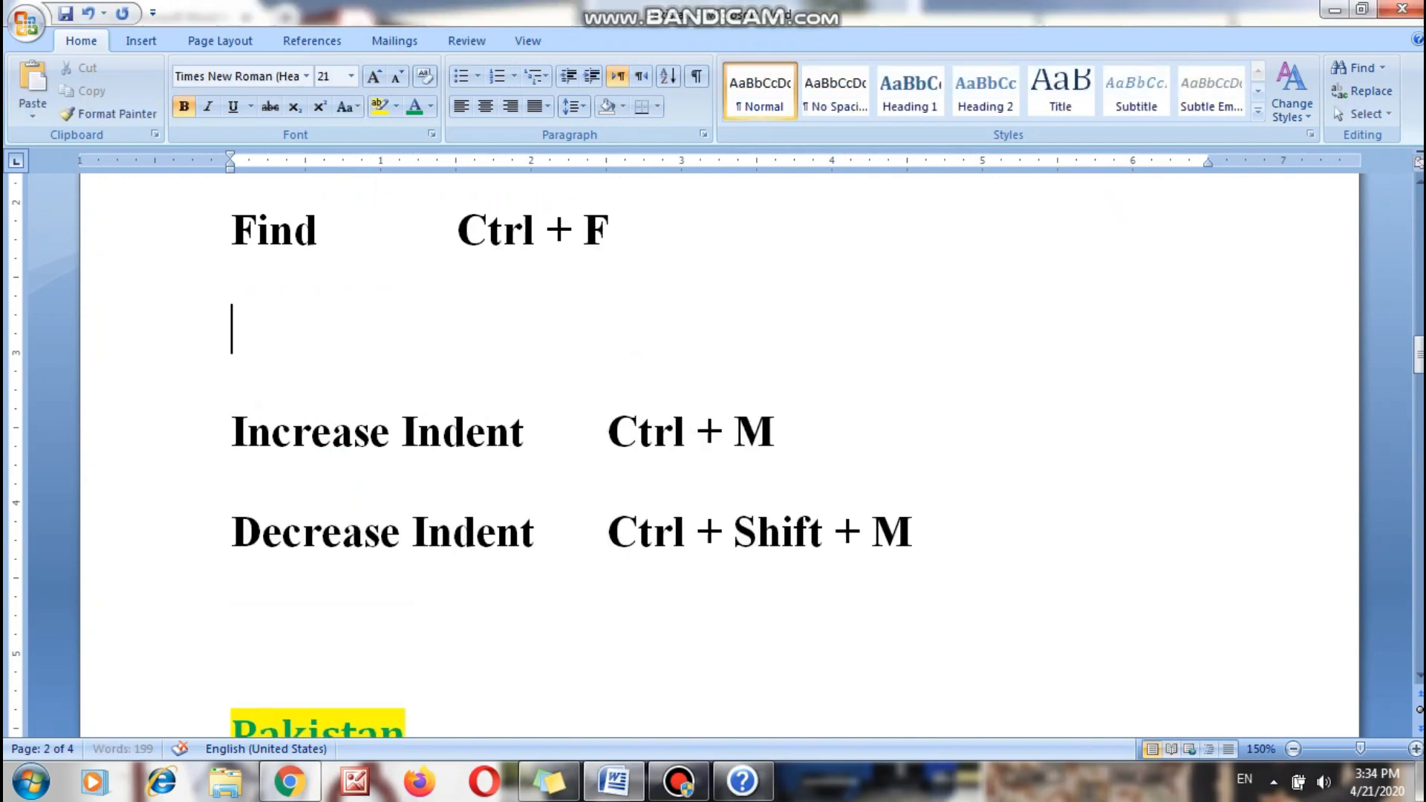
{"action": "type", "text": "Rep"}
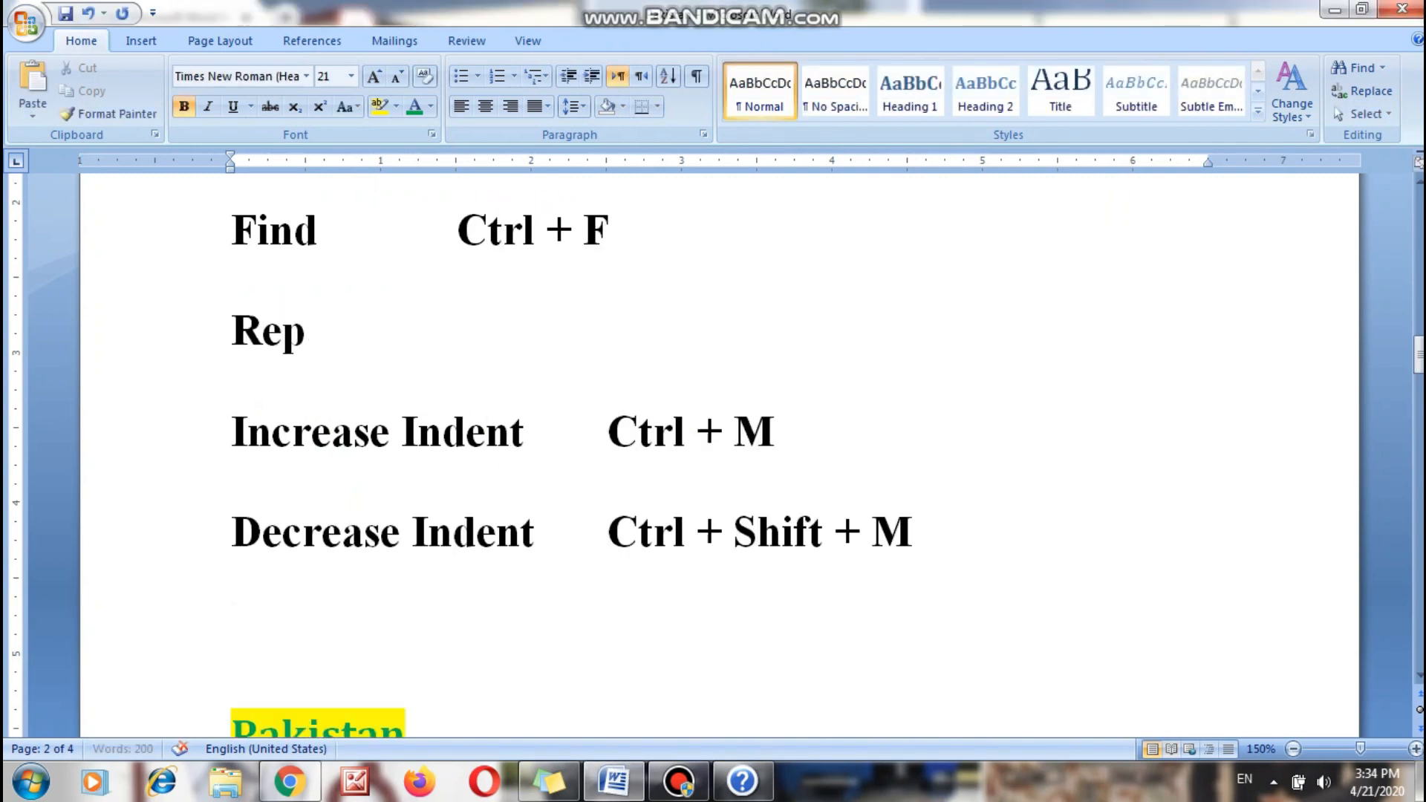
{"action": "type", "text": "lace"}
{"action": "key", "text": "Tab"}
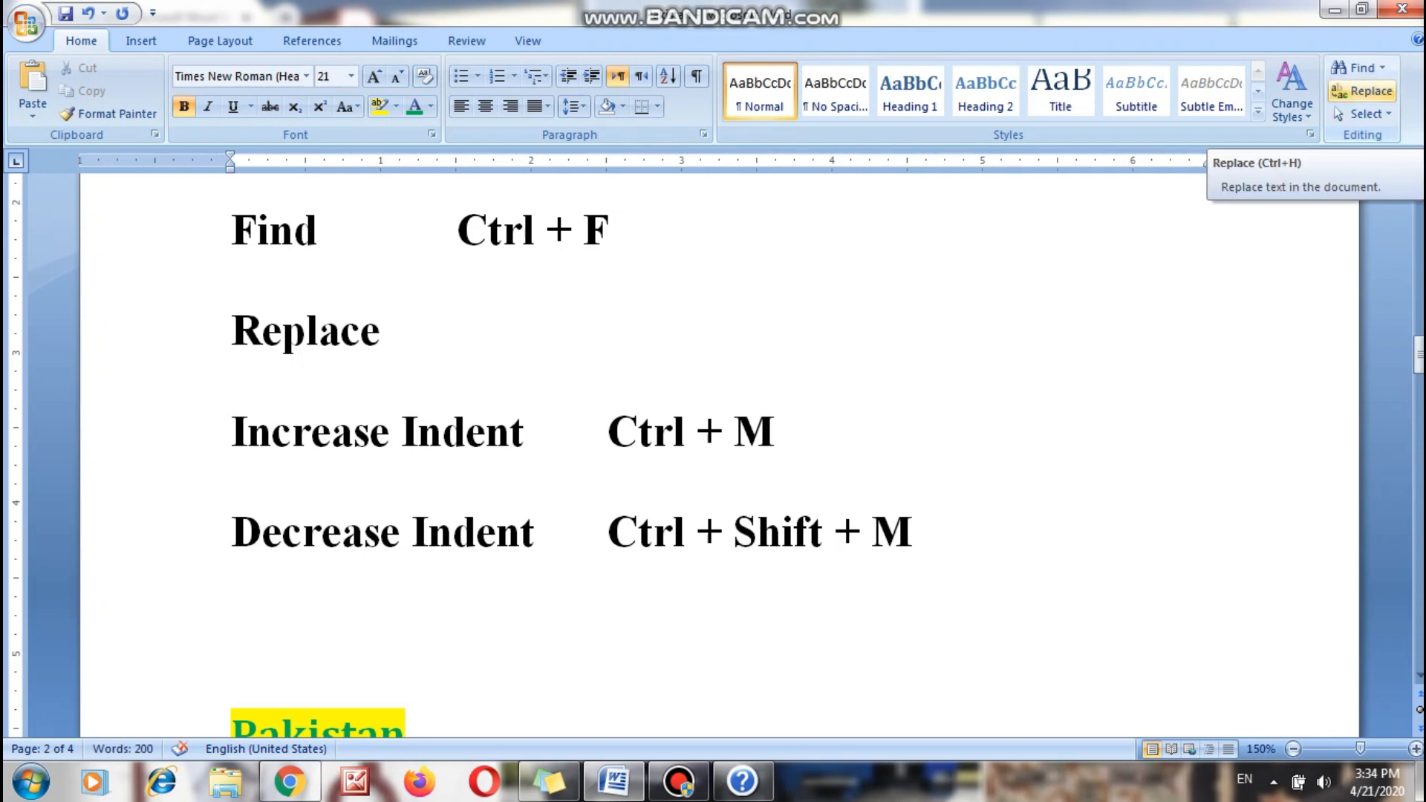
Replace the word "Pakistan" in the document with "My Lovely Country" and close the Find and Replace dialog.
{"action": "left_click", "coordinate": [1359, 92]}
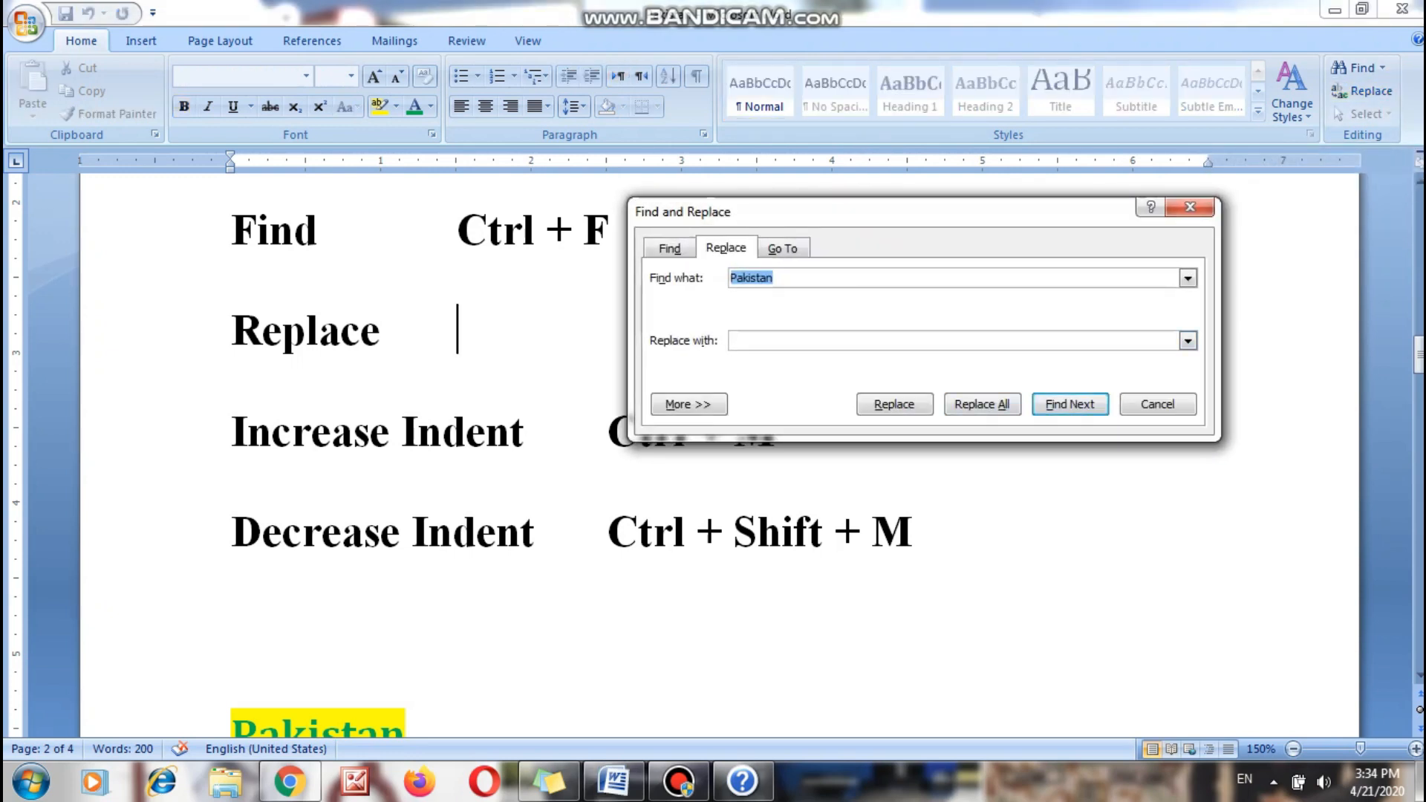
{"action": "left_click_drag", "start_coordinate": [862, 212], "coordinate": [881, 239]}
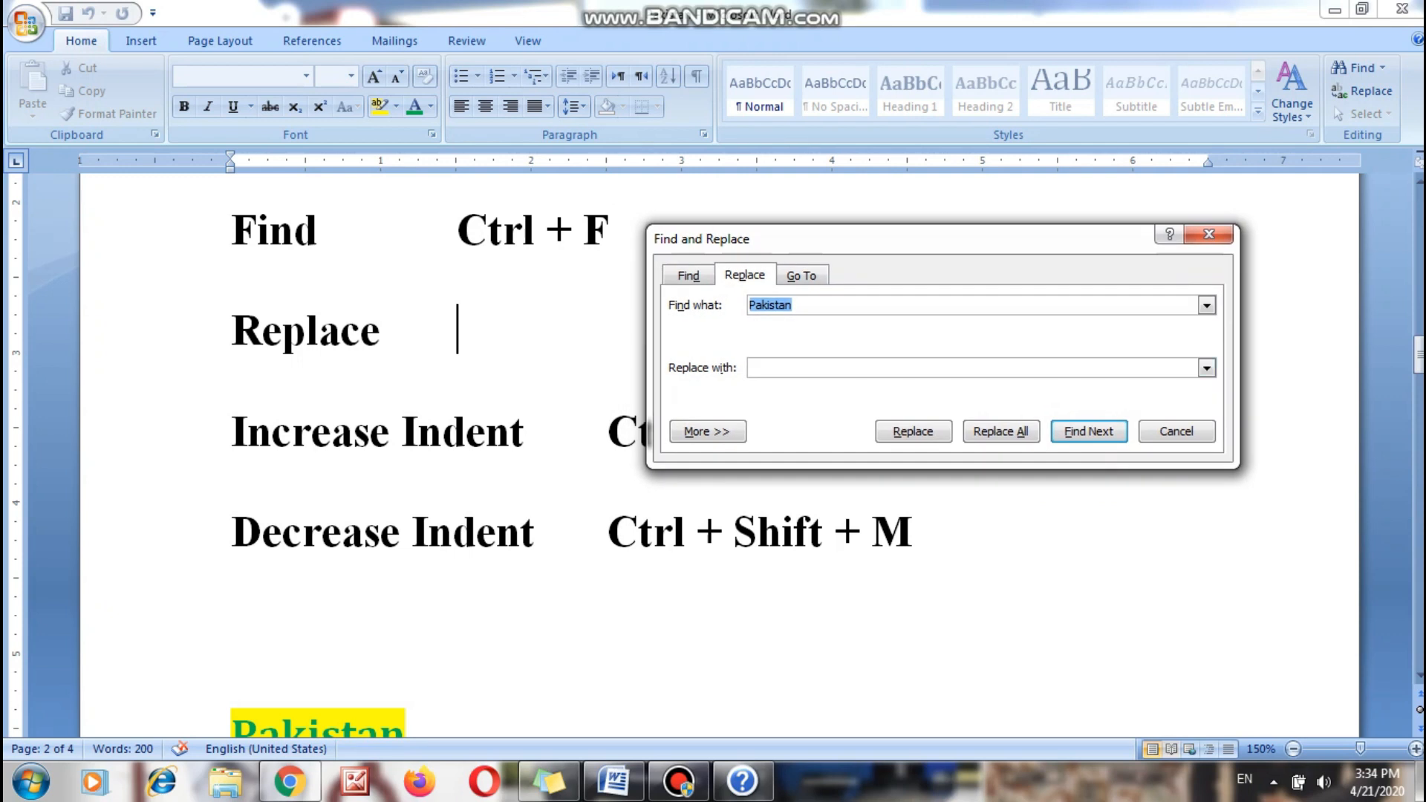
{"action": "left_click", "coordinate": [793, 305]}
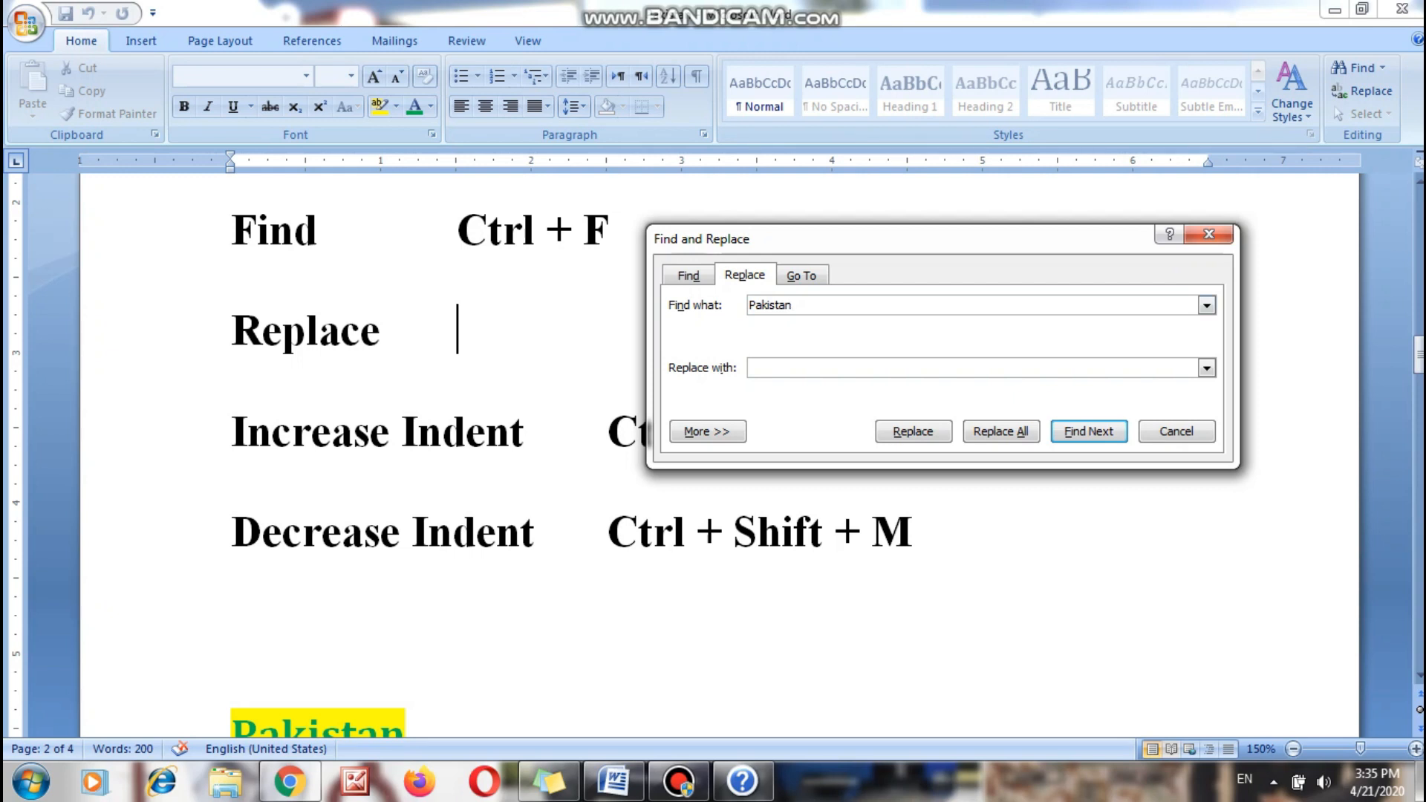
{"action": "left_click", "coordinate": [750, 368]}
{"action": "type", "text": "My Lovely Country"}
{"action": "key", "text": "Return"}
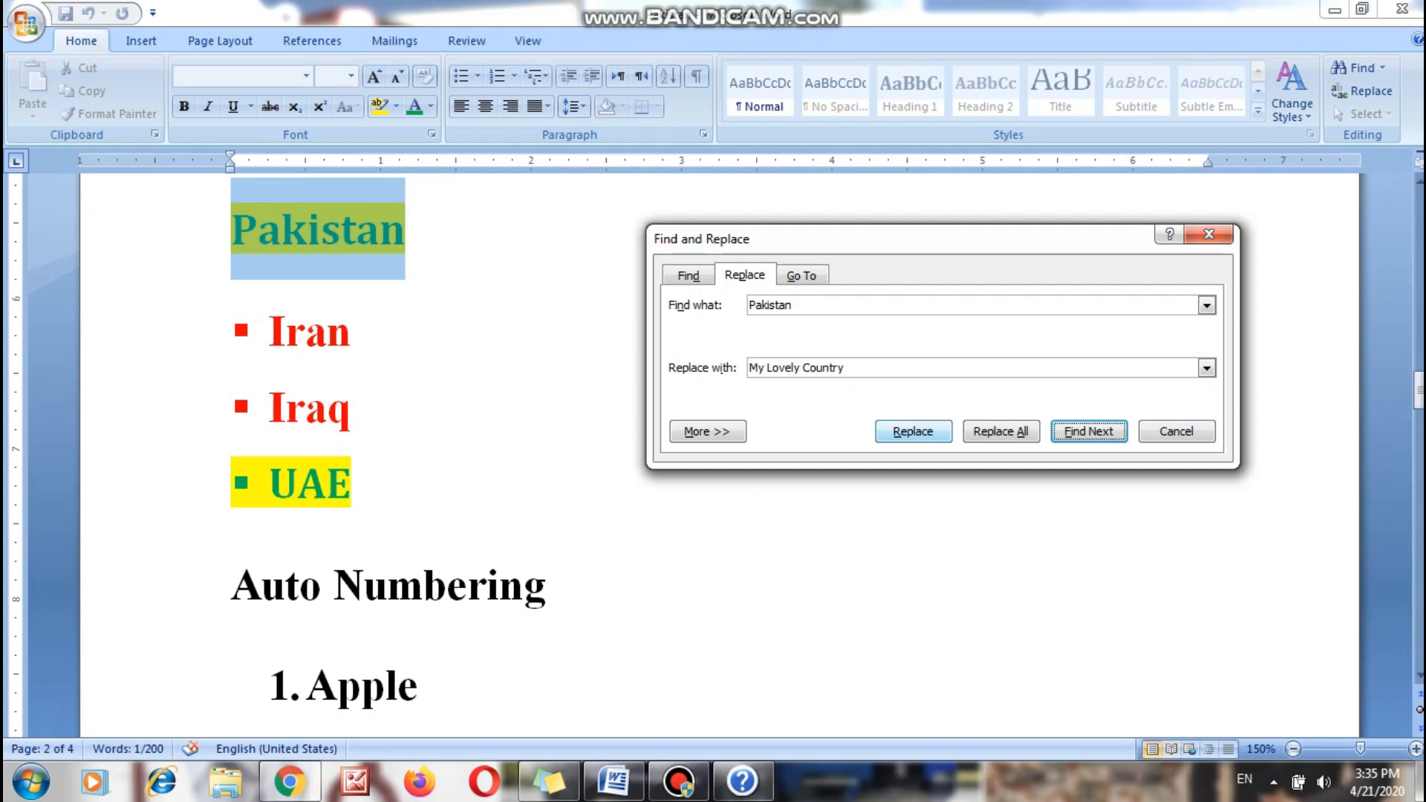
{"action": "left_click", "coordinate": [913, 431]}
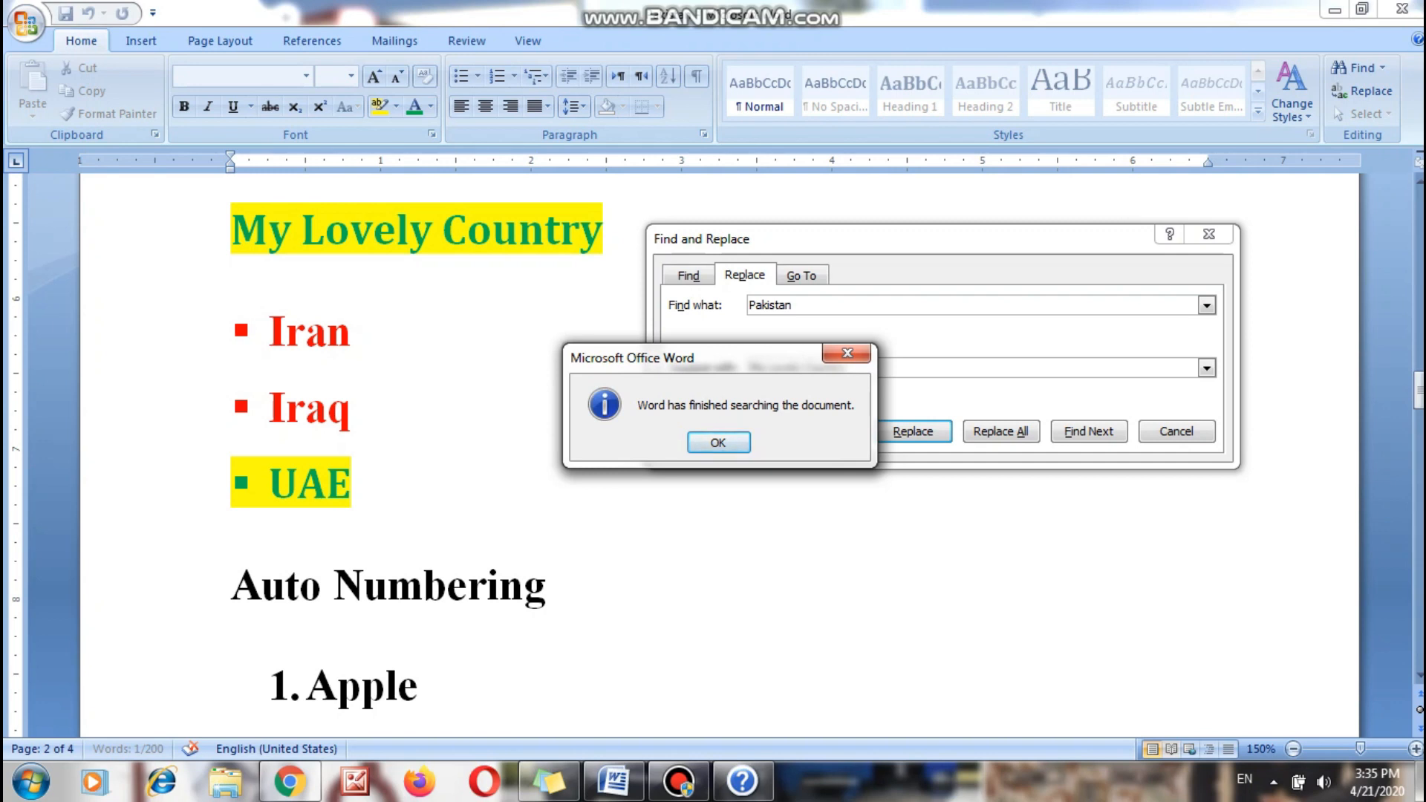
{"action": "key", "text": "Return"}
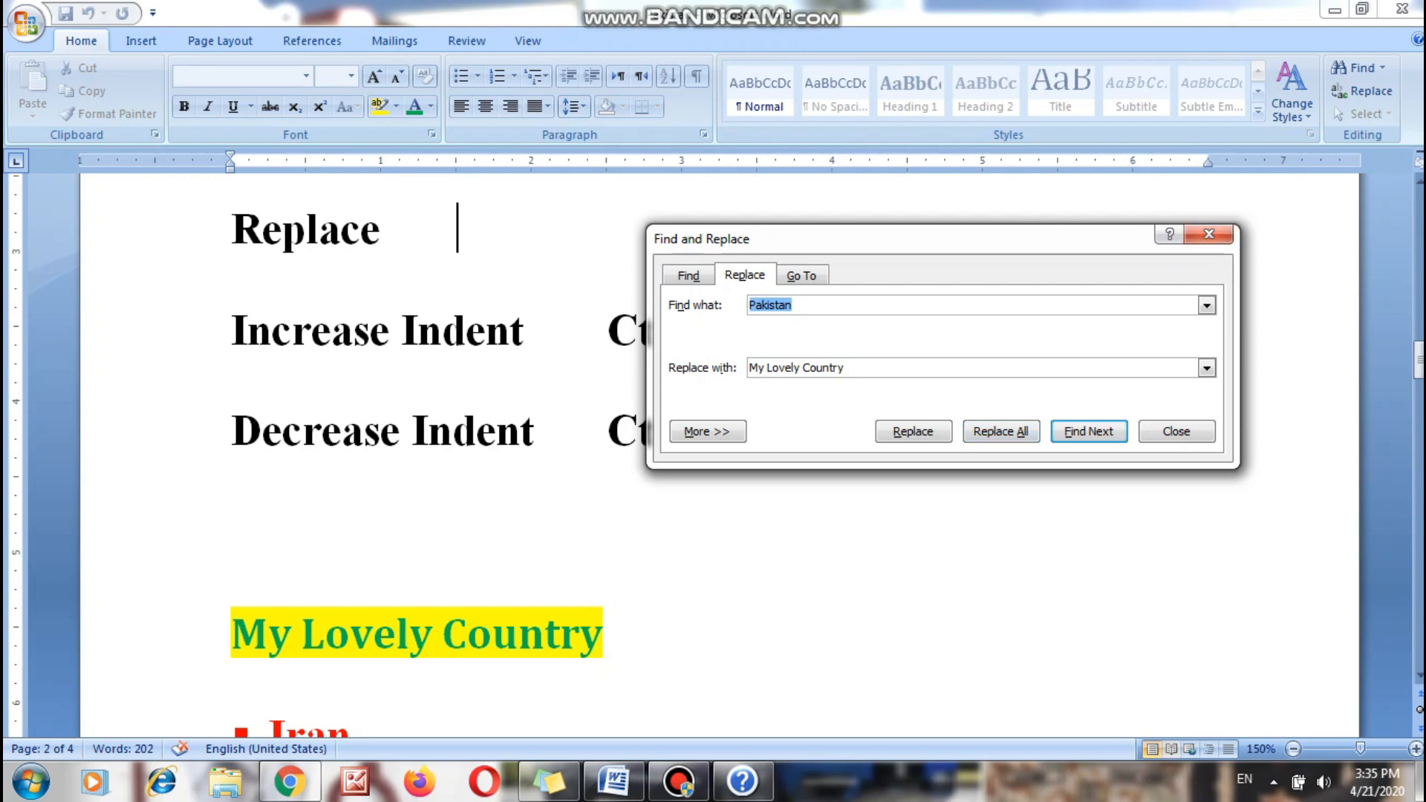
{"action": "left_click", "coordinate": [1208, 234]}
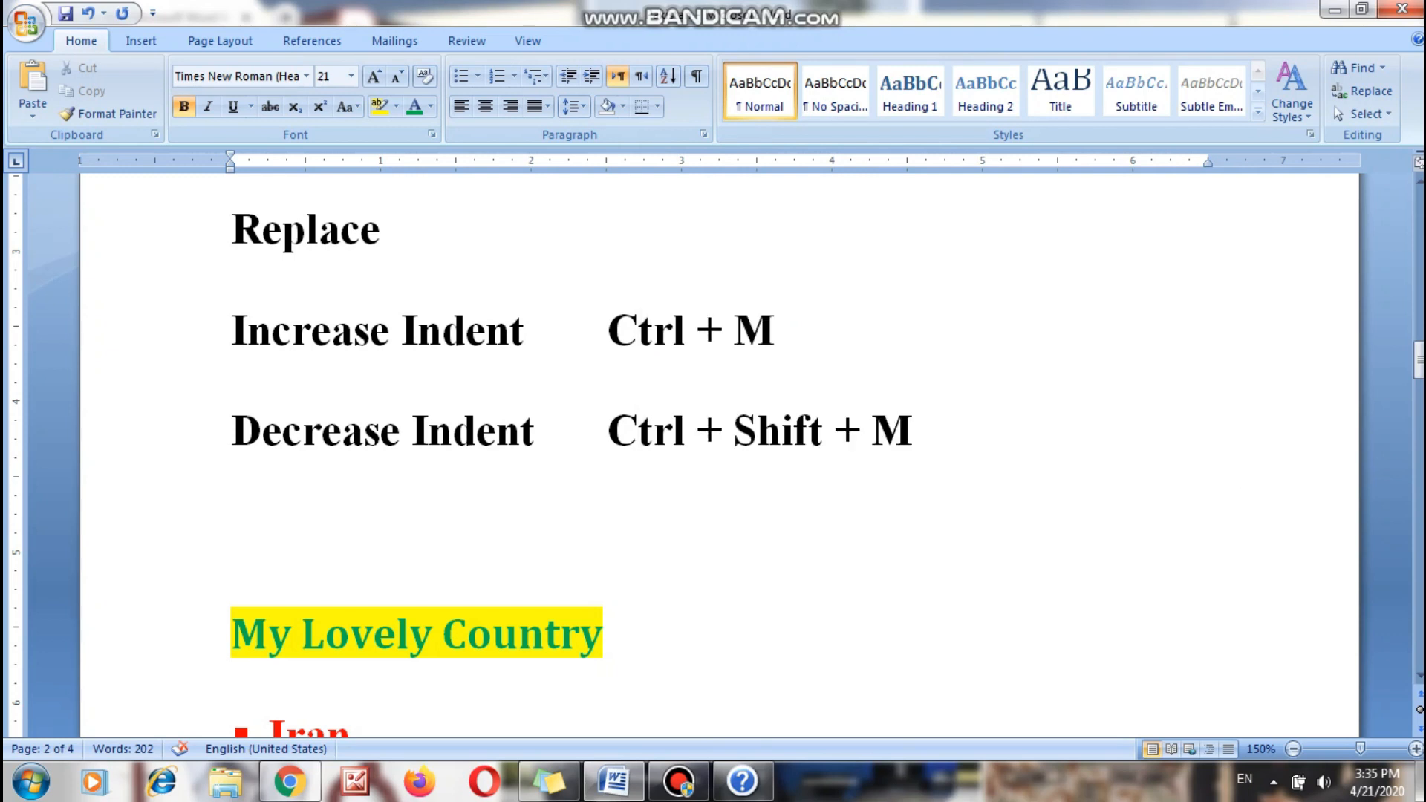
Add the shortcut text "Ctrl + H" beside the Replace entry.
{"action": "scroll", "coordinate": [719, 453], "scroll_direction": "up", "scroll_amount": 4}
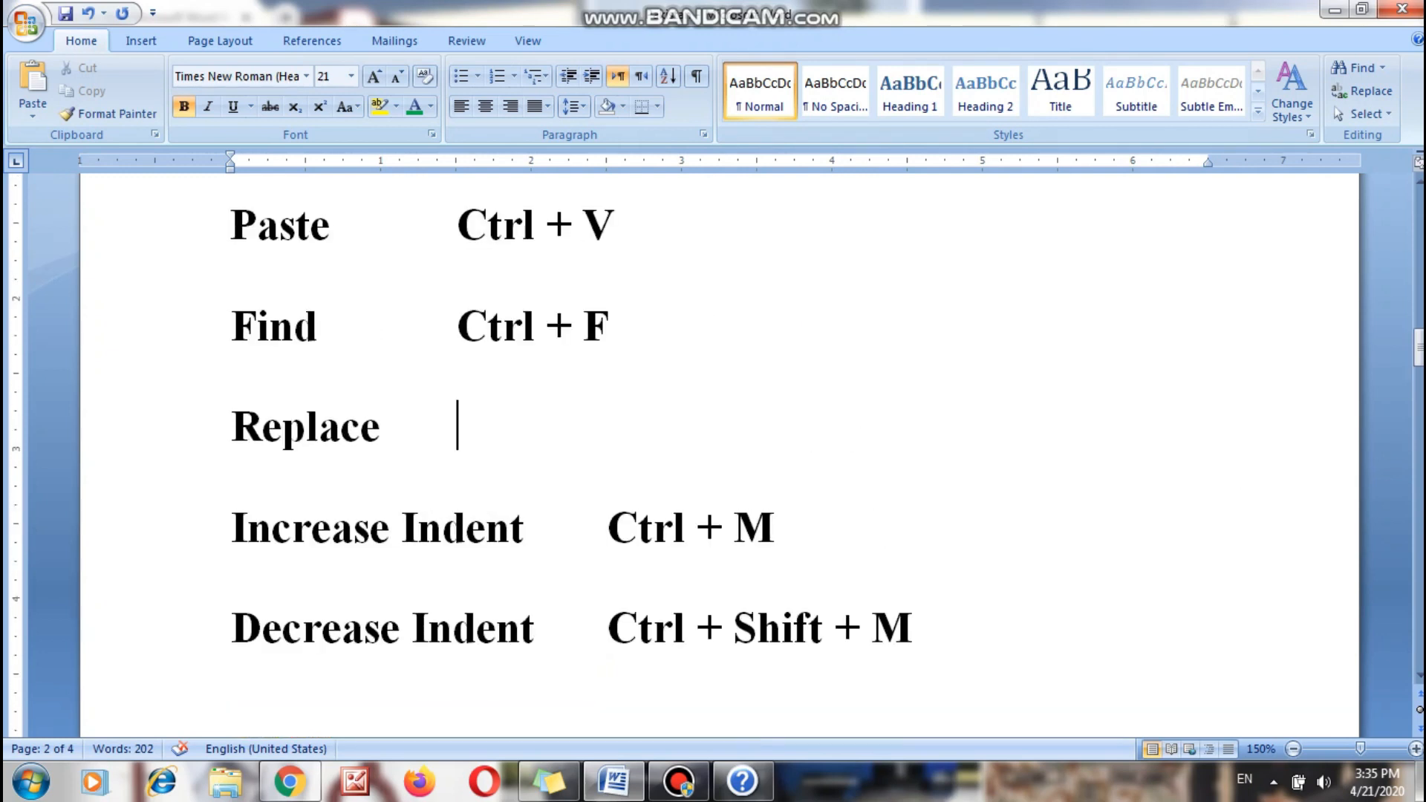
{"action": "type", "text": "Ctrl "}
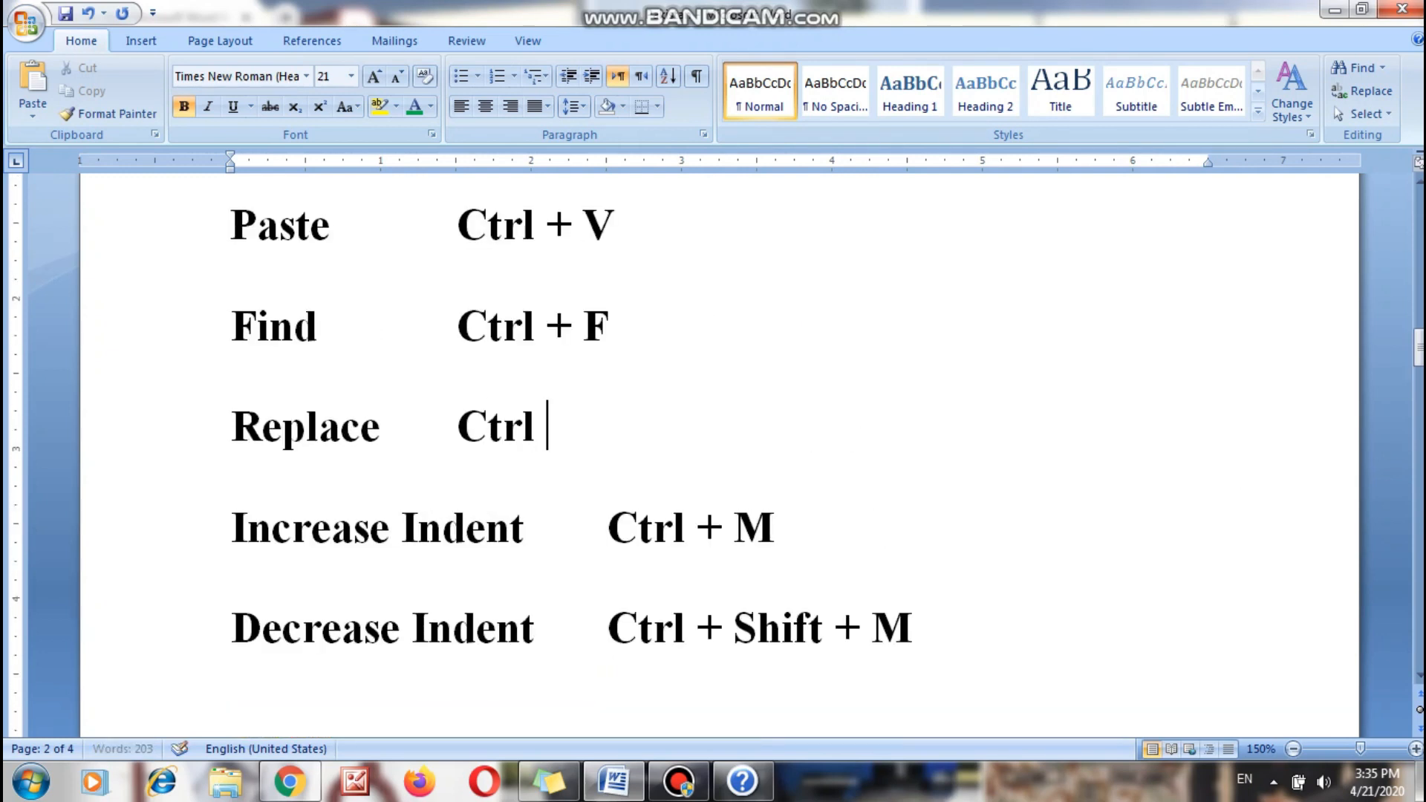
{"action": "type", "text": "+ H"}
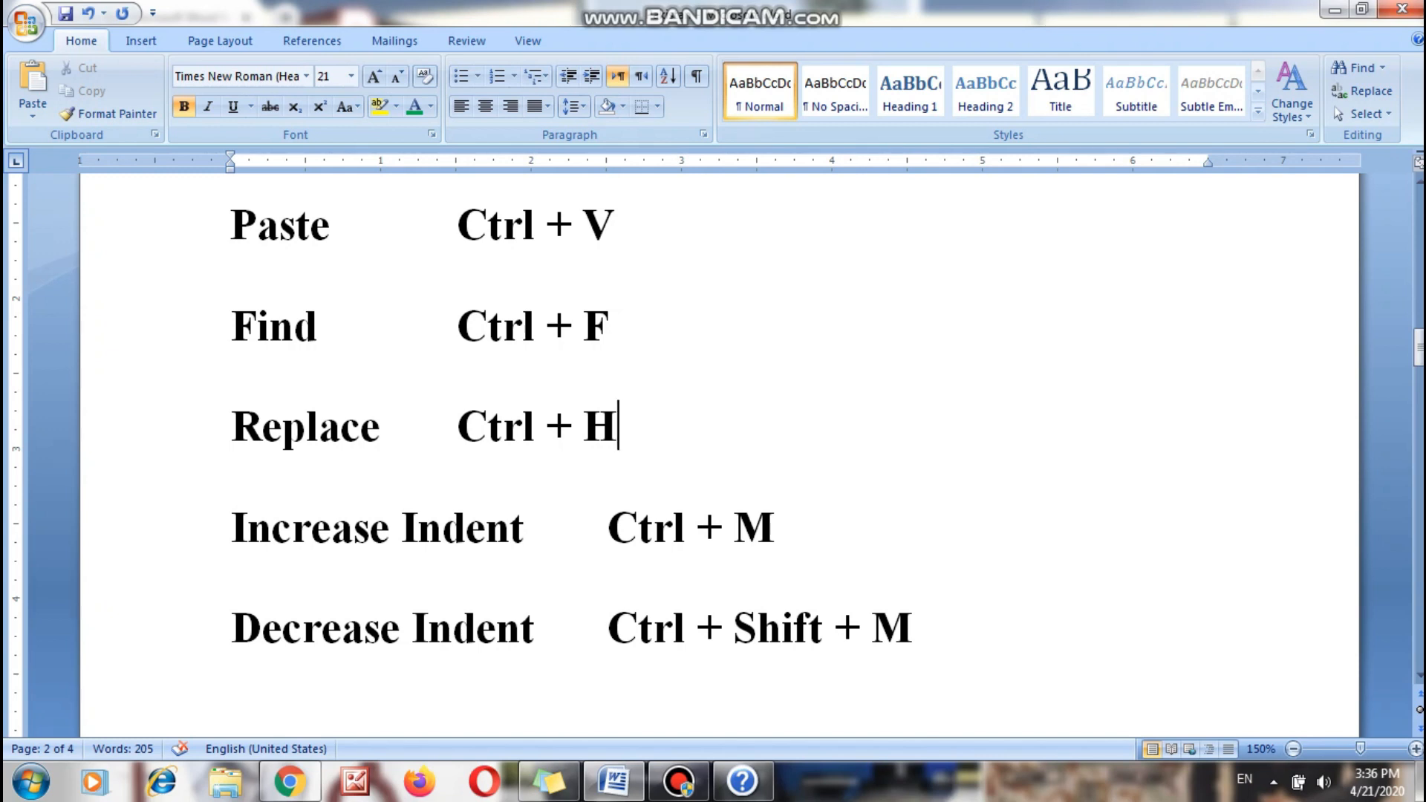
Return to the beginning of the lecture document and create a new blank document.
{"action": "key", "text": "ctrl+Home"}
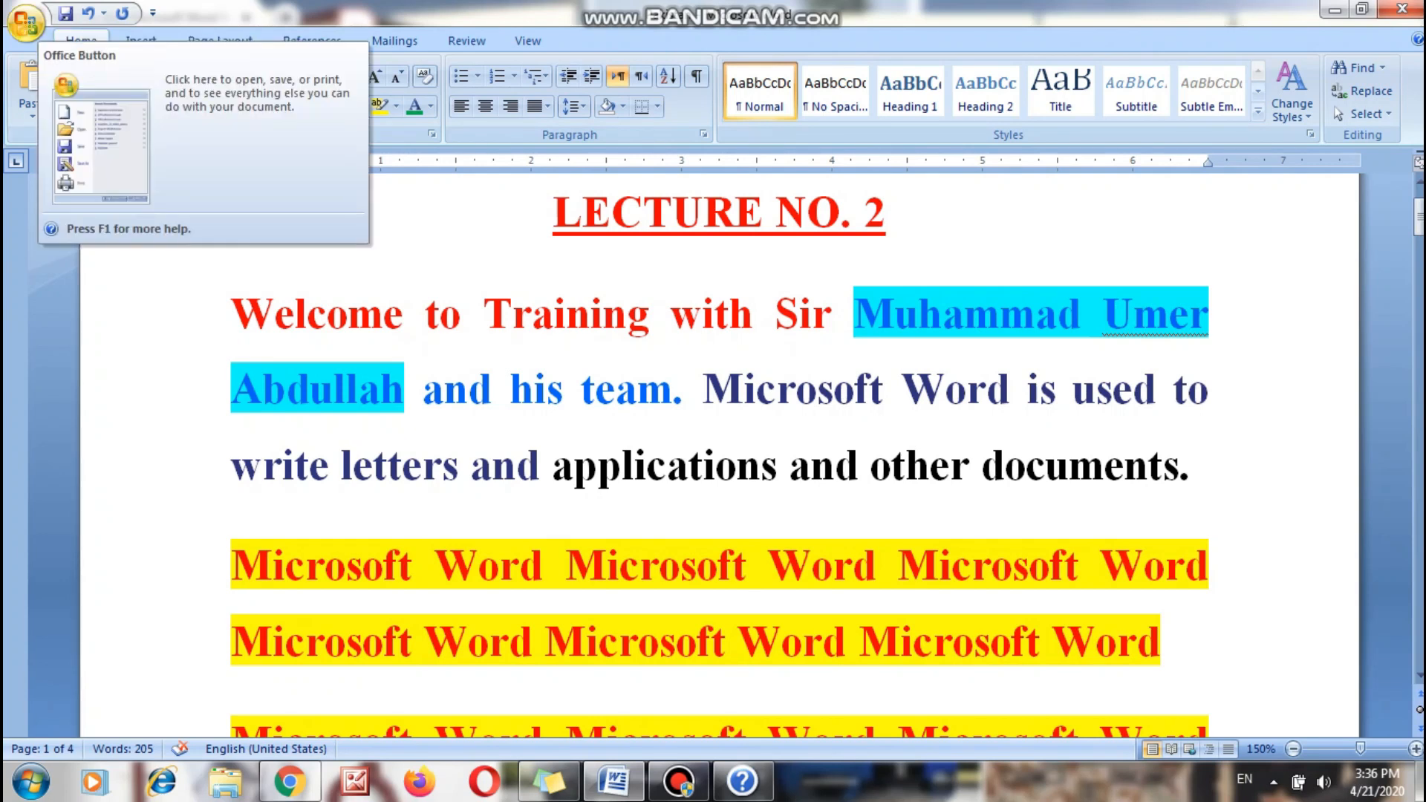
{"action": "left_click", "coordinate": [25, 23]}
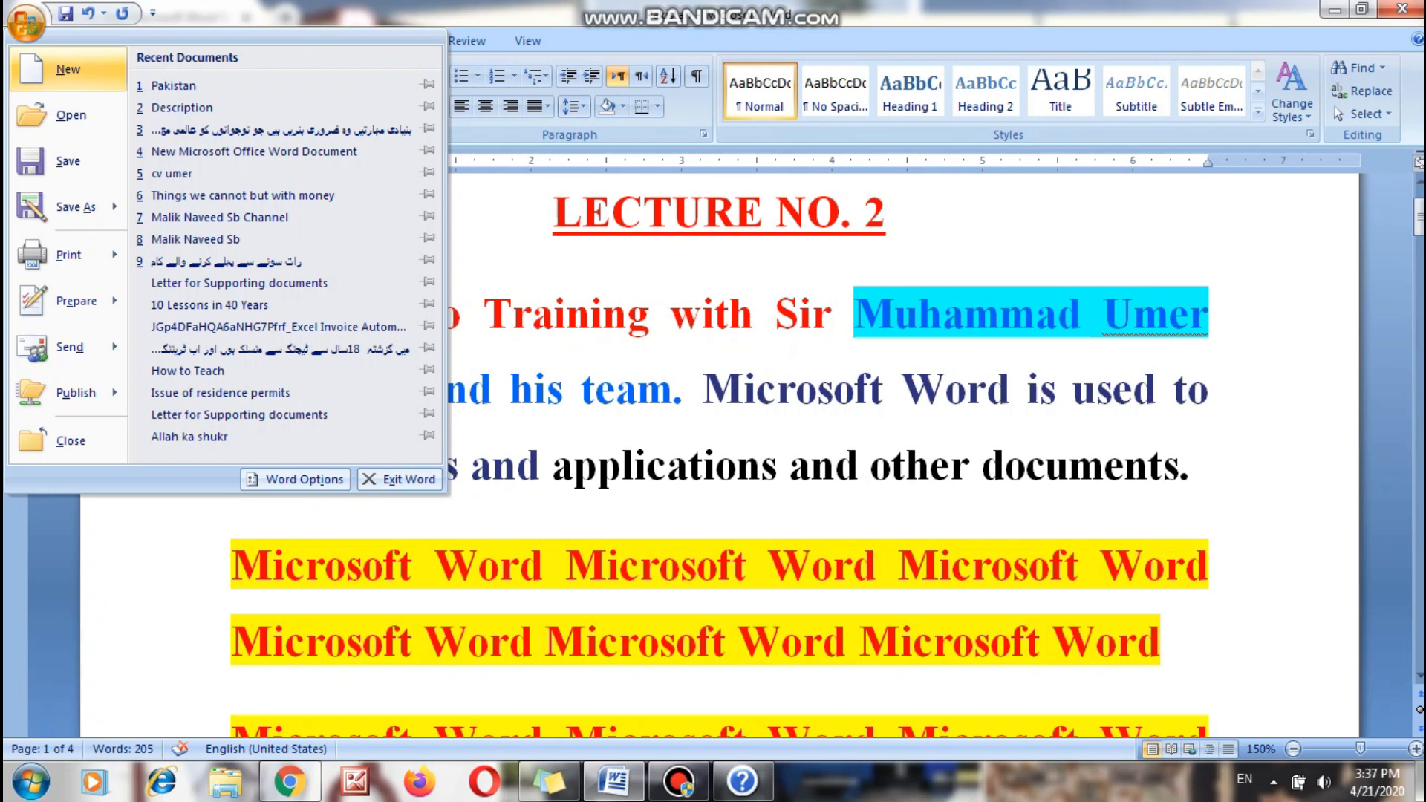
{"action": "key", "text": "Return"}
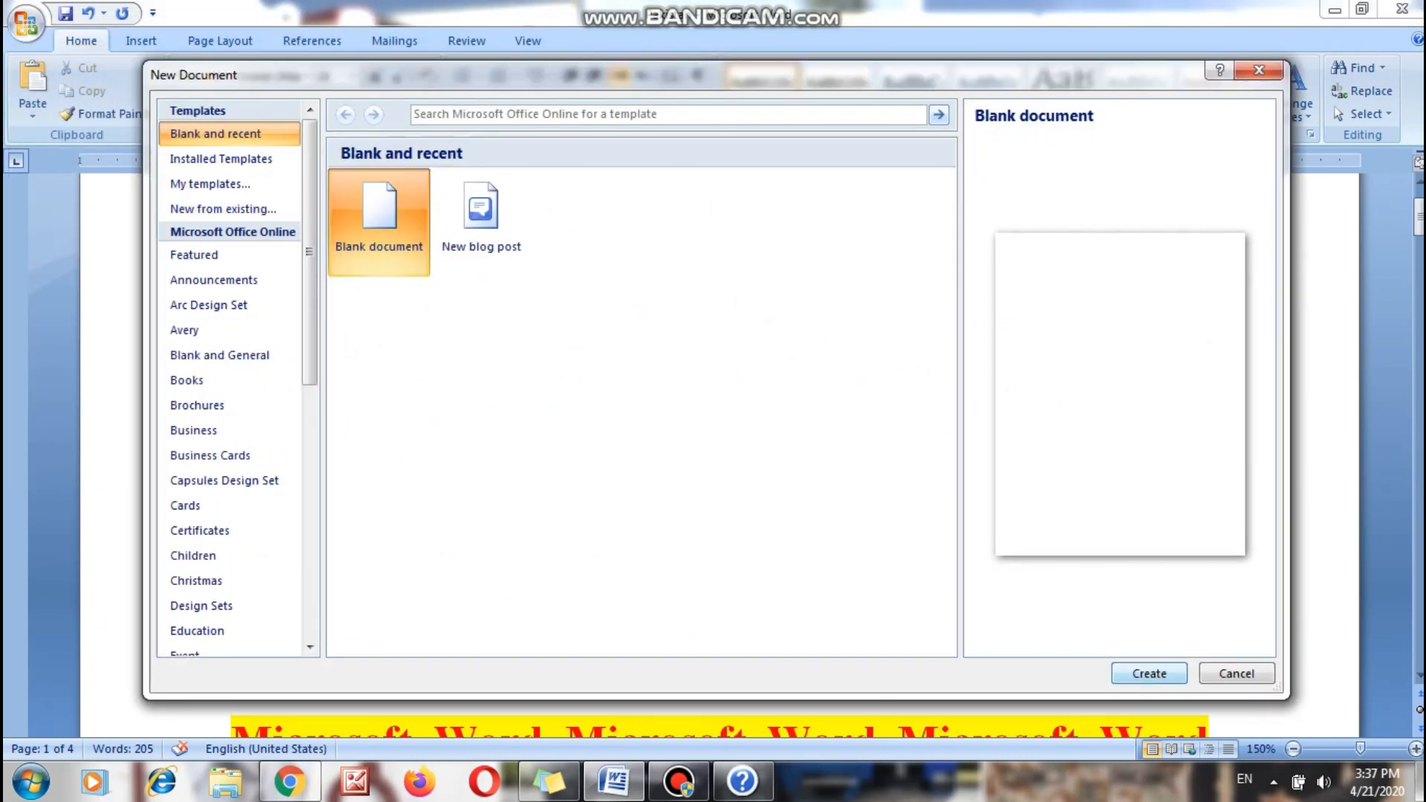
{"action": "key", "text": "Return"}
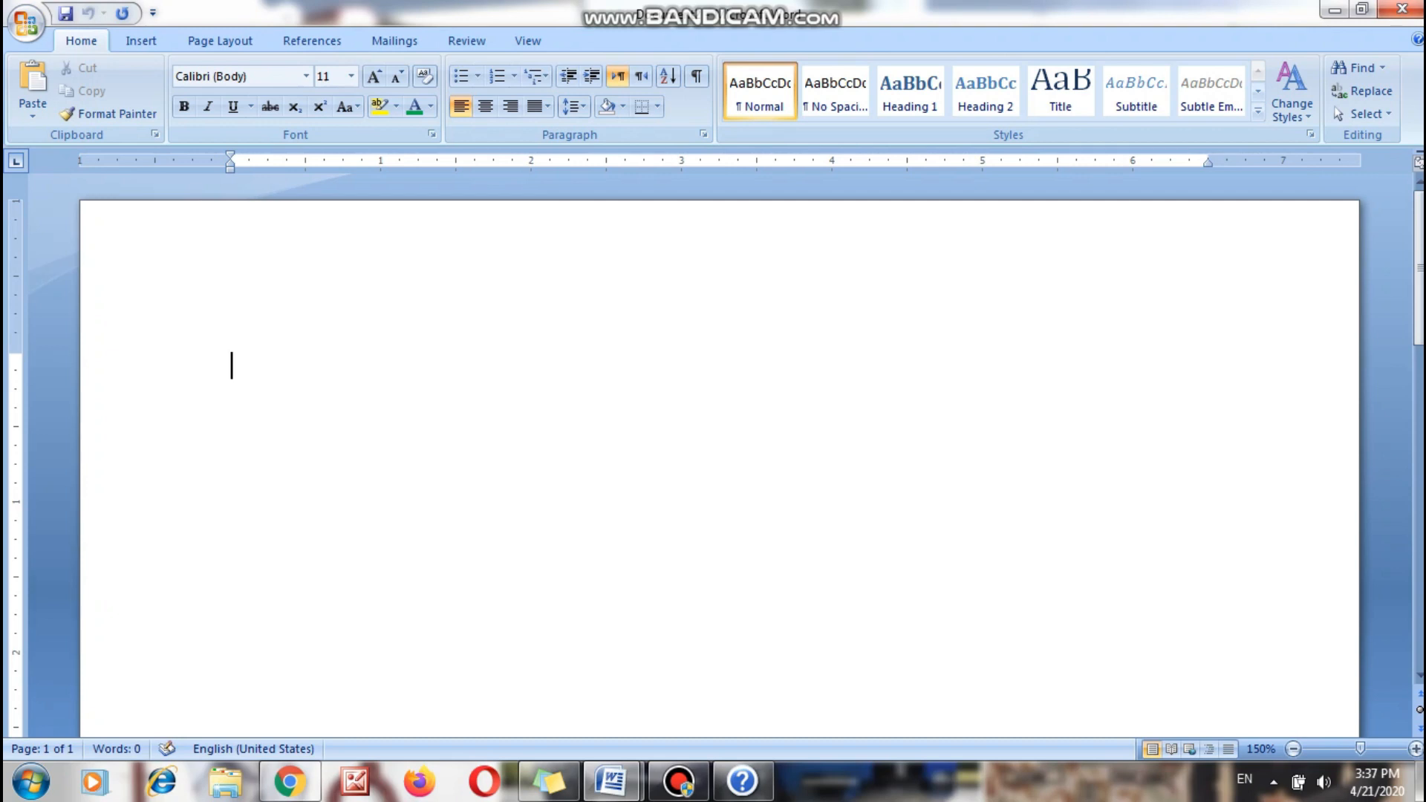
Write "New File" and, one tab stop further along the same line, "Ctrl + N".
{"action": "type", "text": "New File "}
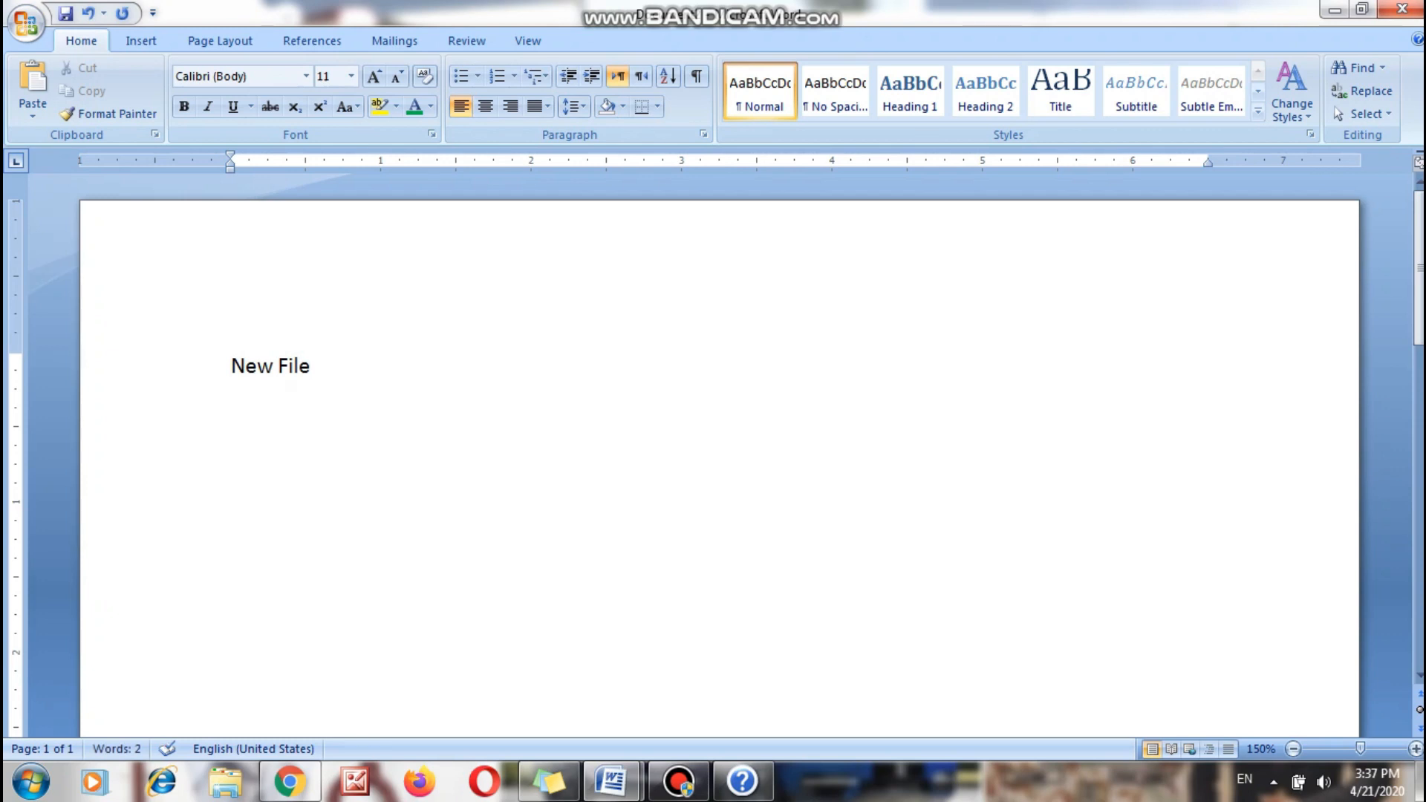
{"action": "type", "text": "Ct"}
{"action": "key", "text": "BackSpace"}
{"action": "key", "text": "BackSpace"}
{"action": "key", "text": "Tab"}
{"action": "key", "text": "Tab"}
{"action": "key", "text": "BackSpace"}
{"action": "type", "text": "Ctrl + N"}
Enlarge the font of the entire "New File Ctrl + N" line step by step, reducing it slightly to fine-tune the size.
{"action": "key", "text": "ctrl+a"}
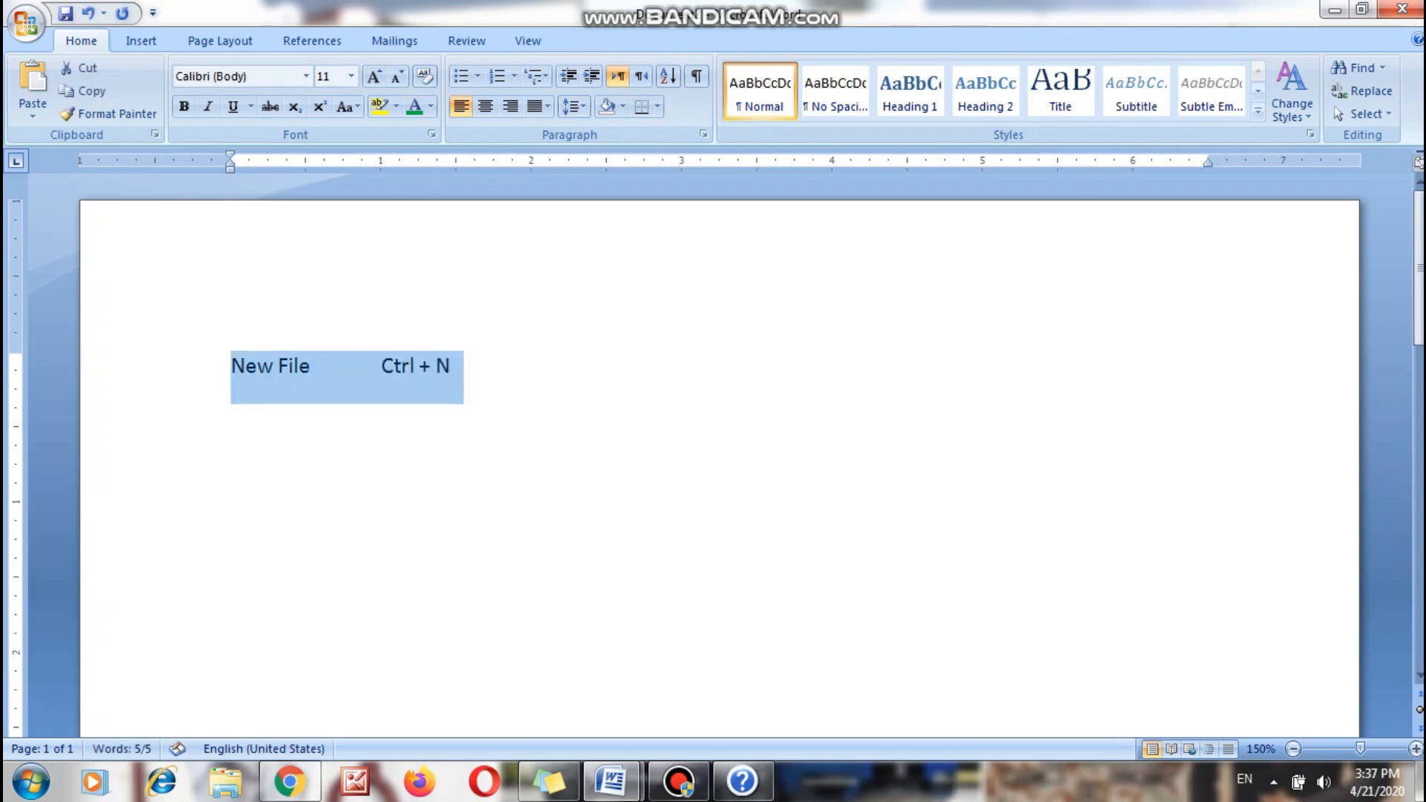
{"action": "key", "text": "ctrl+bracketright"}
{"action": "key", "text": "ctrl+bracketright"}
{"action": "key", "text": "ctrl+bracketright"}
{"action": "key", "text": "ctrl+bracketright"}
{"action": "key", "text": "ctrl+bracketright"}
{"action": "key", "text": "ctrl+bracketright"}
{"action": "key", "text": "ctrl+bracketright"}
{"action": "key", "text": "ctrl+bracketright"}
{"action": "key", "text": "ctrl+bracketright"}
{"action": "key", "text": "ctrl+bracketright"}
{"action": "key", "text": "ctrl+bracketright"}
{"action": "key", "text": "ctrl+bracketright"}
{"action": "key", "text": "ctrl+bracketright"}
{"action": "key", "text": "ctrl+bracketright"}
{"action": "key", "text": "ctrl+bracketright"}
{"action": "key", "text": "ctrl+bracketright"}
{"action": "key", "text": "ctrl+bracketright"}
{"action": "key", "text": "ctrl+bracketright"}
{"action": "key", "text": "ctrl+bracketright"}
{"action": "key", "text": "ctrl+bracketright"}
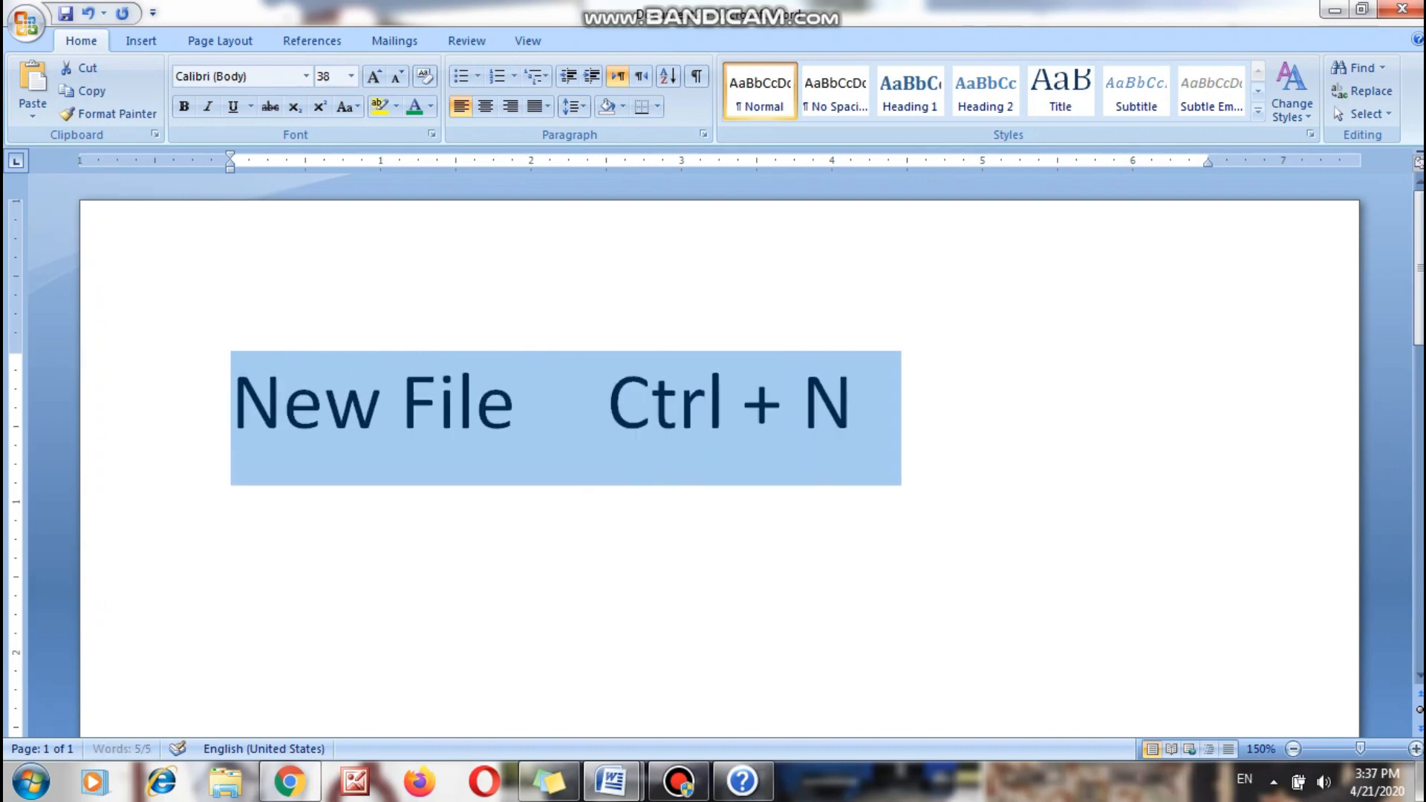
{"action": "key", "text": "ctrl+bracketleft"}
{"action": "key", "text": "ctrl+bracketleft"}
{"action": "key", "text": "ctrl+bracketleft"}
{"action": "key", "text": "ctrl+bracketleft"}
{"action": "key", "text": "ctrl+bracketleft"}
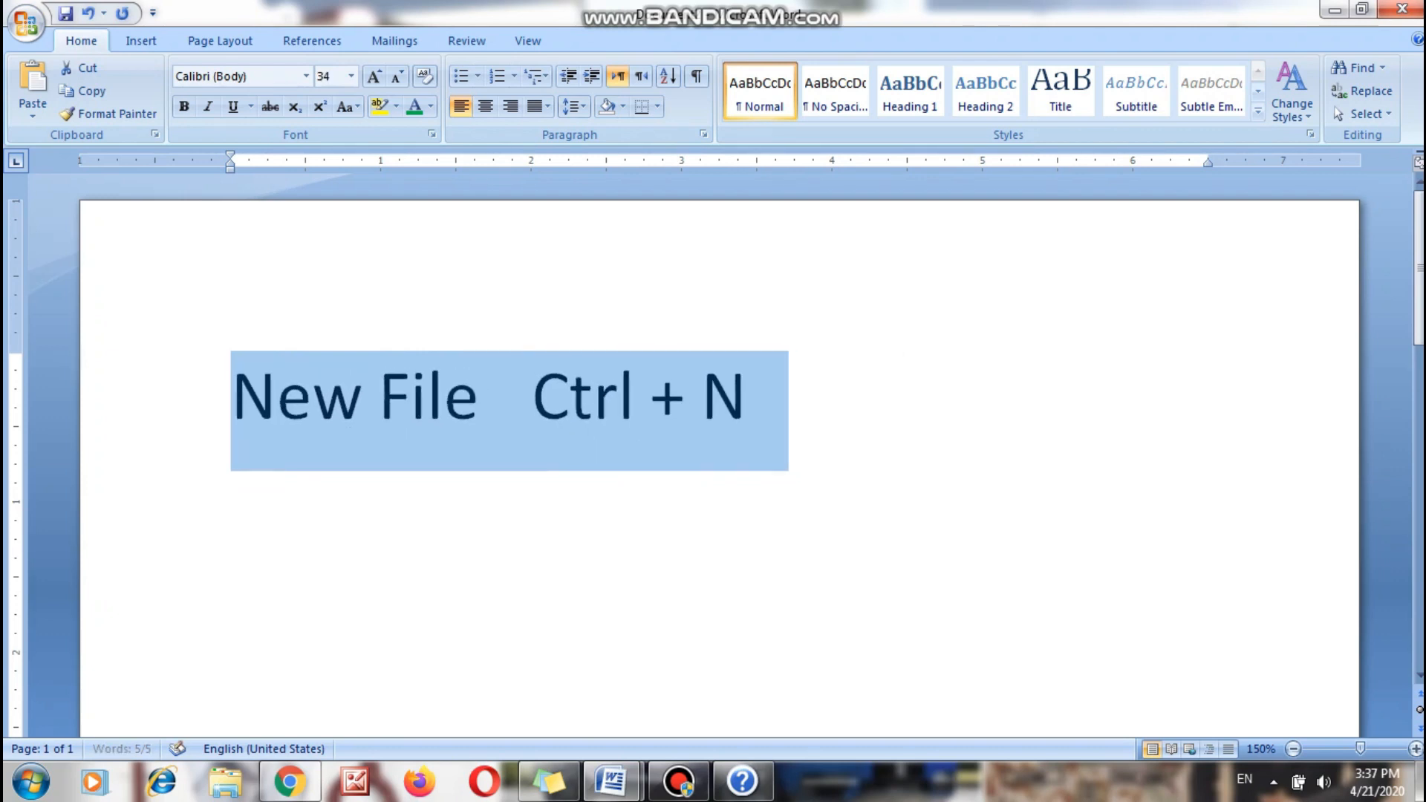
{"action": "key", "text": "ctrl+bracketleft"}
{"action": "key", "text": "ctrl+bracketleft"}
{"action": "key", "text": "ctrl+bracketleft"}
{"action": "key", "text": "ctrl+n"}
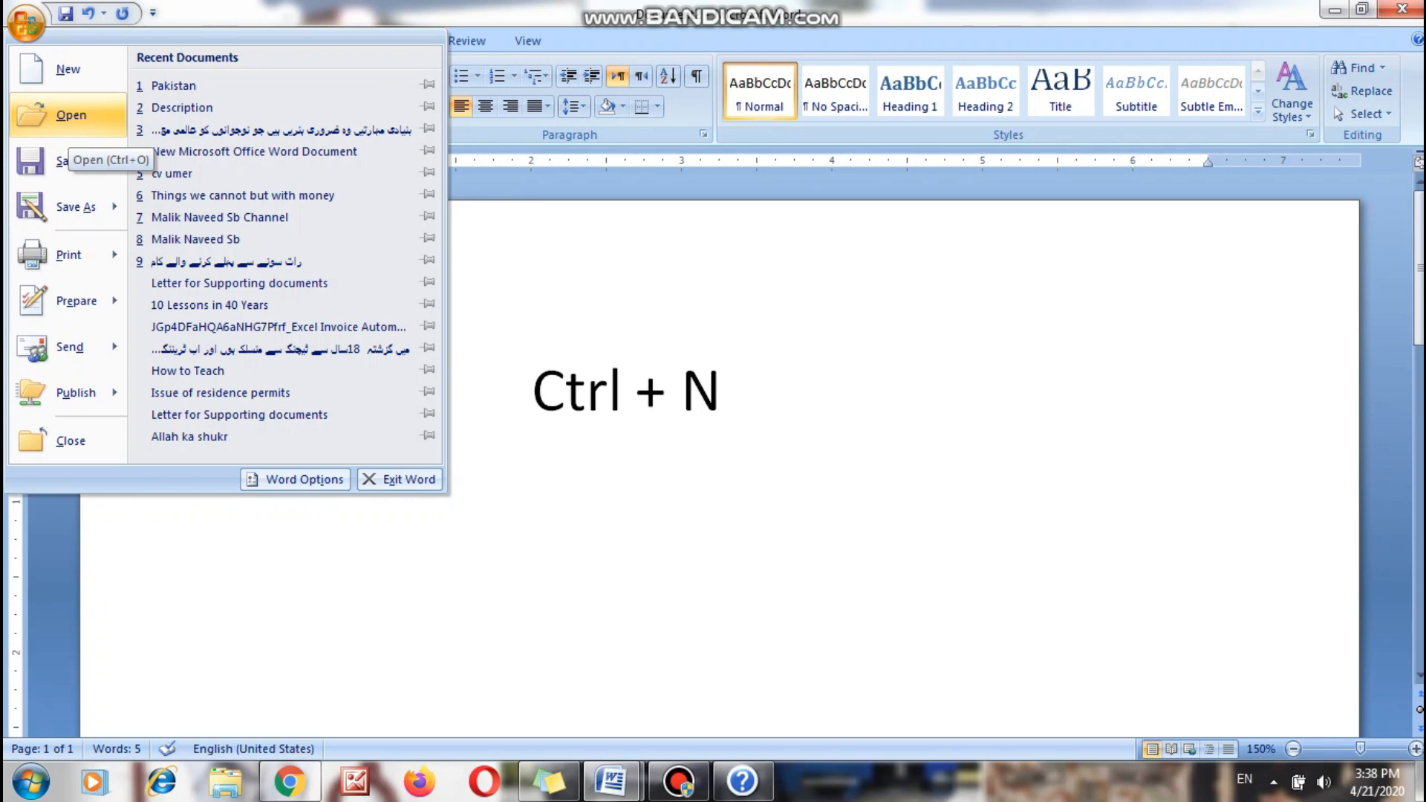
Open the Namaz document from the Documents library and bring its whole table into view.
{"action": "left_click", "coordinate": [68, 123]}
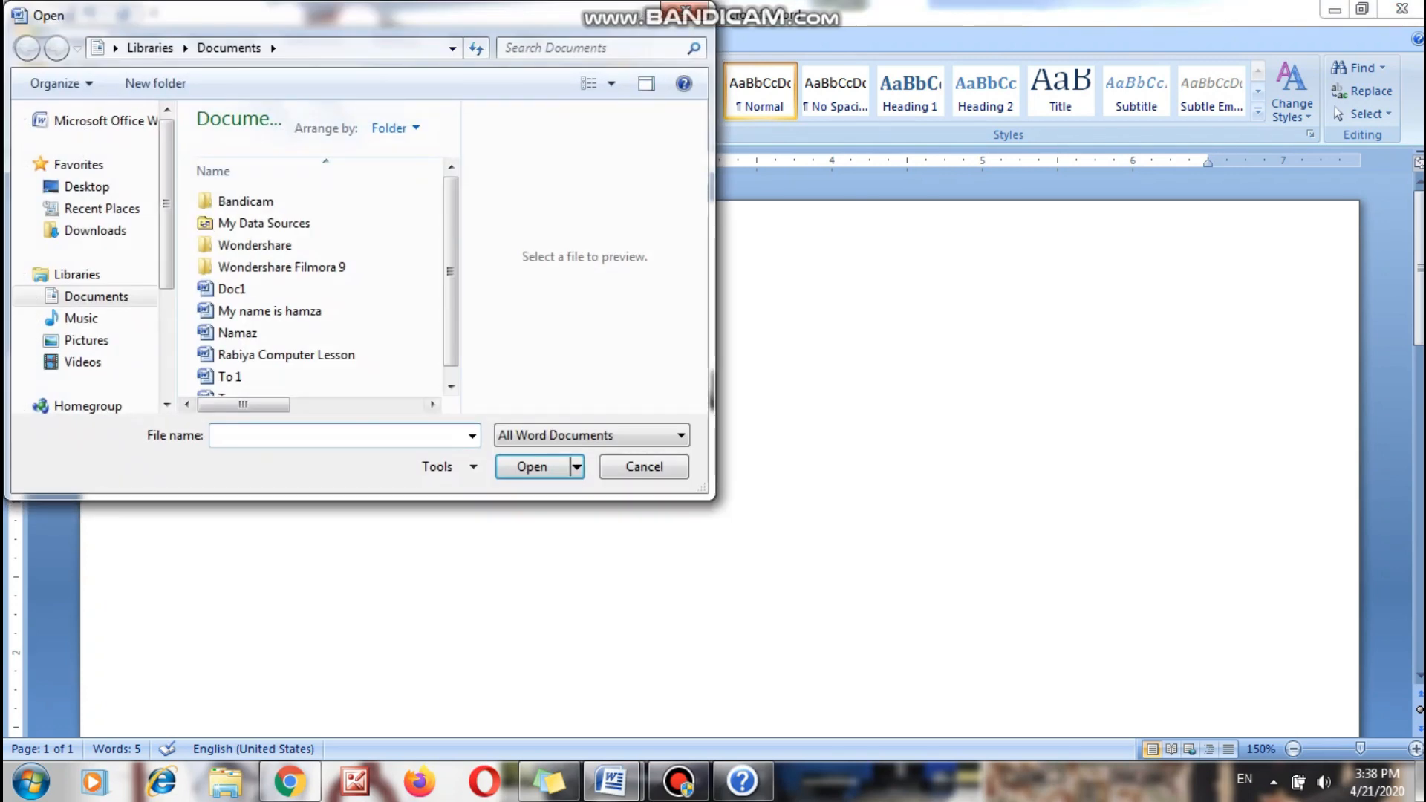
{"action": "left_click_drag", "start_coordinate": [479, 271], "coordinate": [479, 282]}
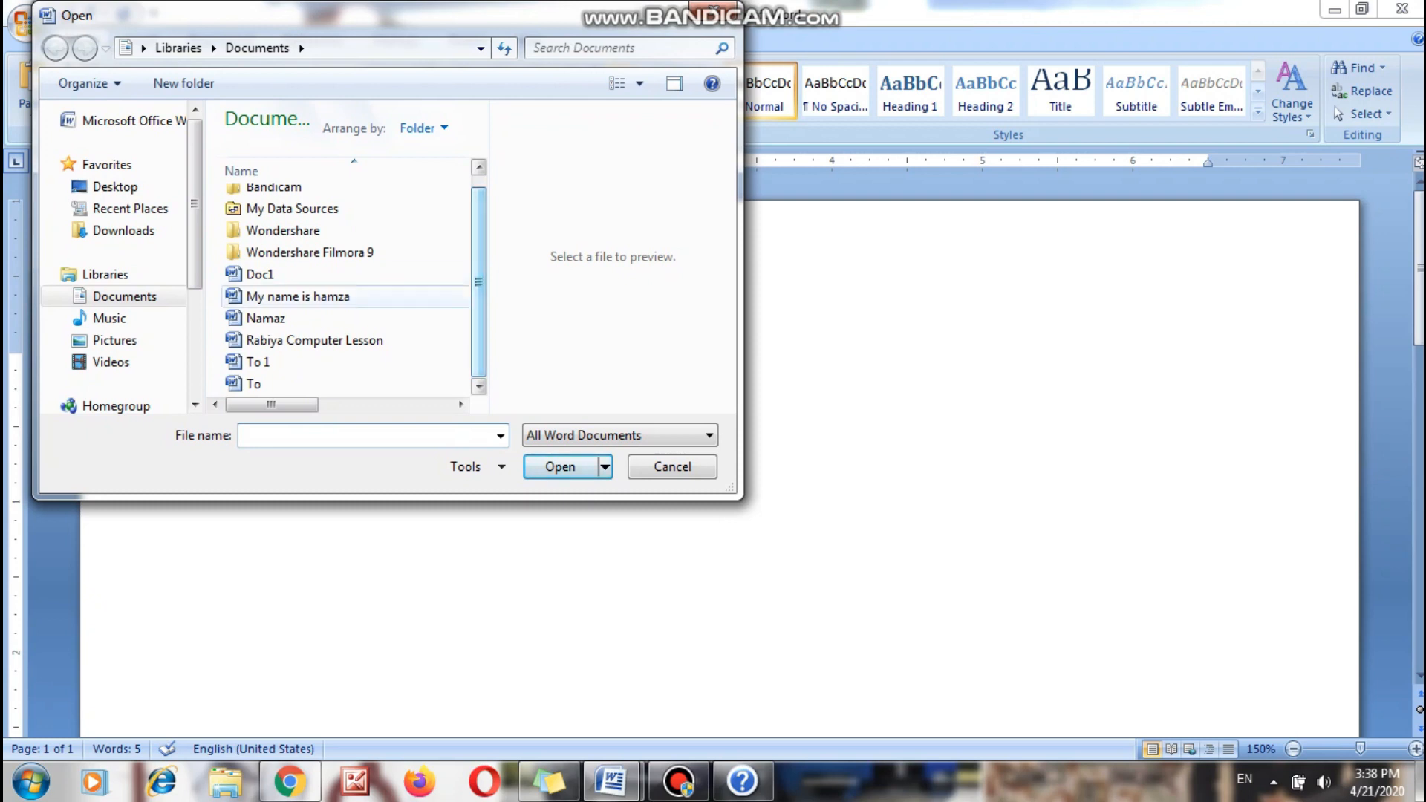
{"action": "left_click", "coordinate": [283, 318]}
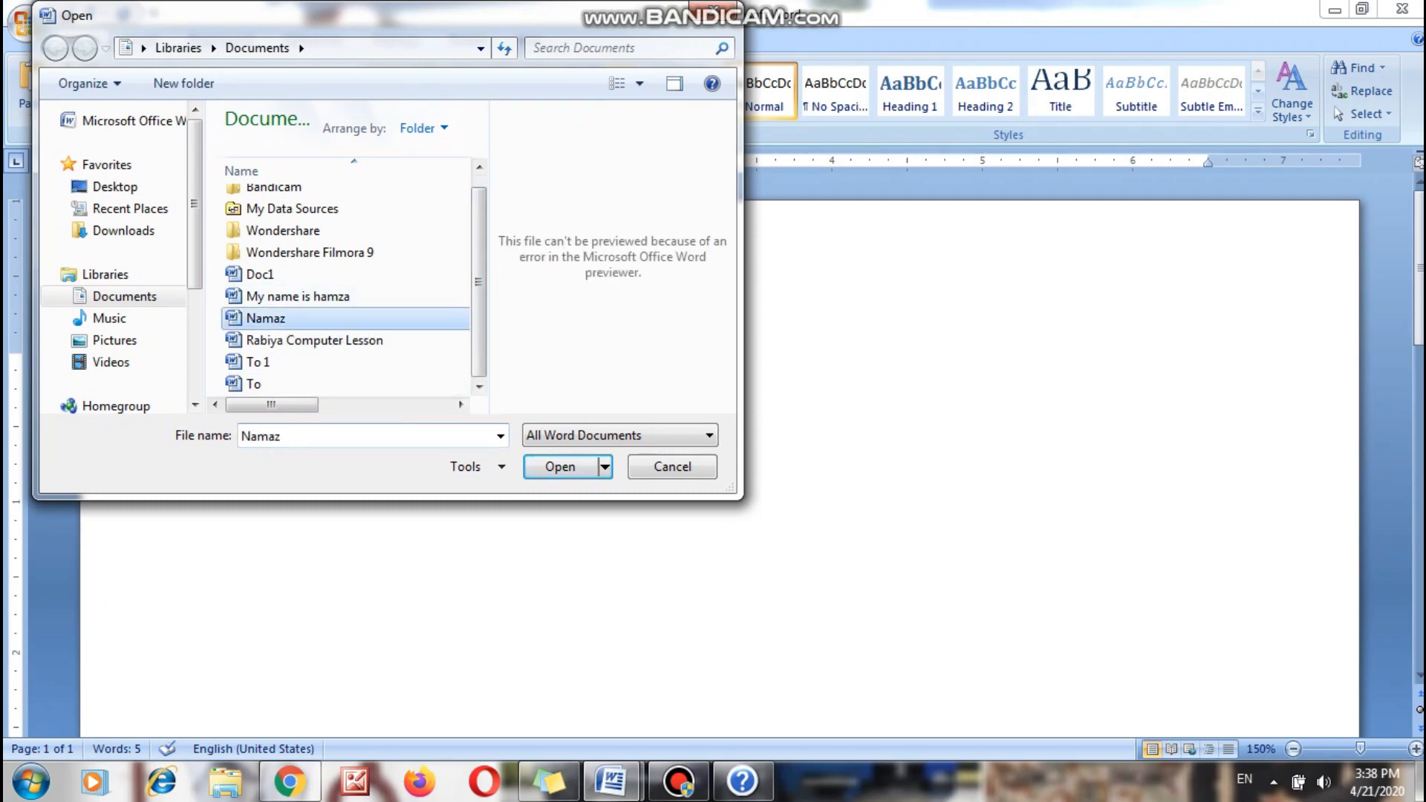
{"action": "left_click", "coordinate": [561, 466]}
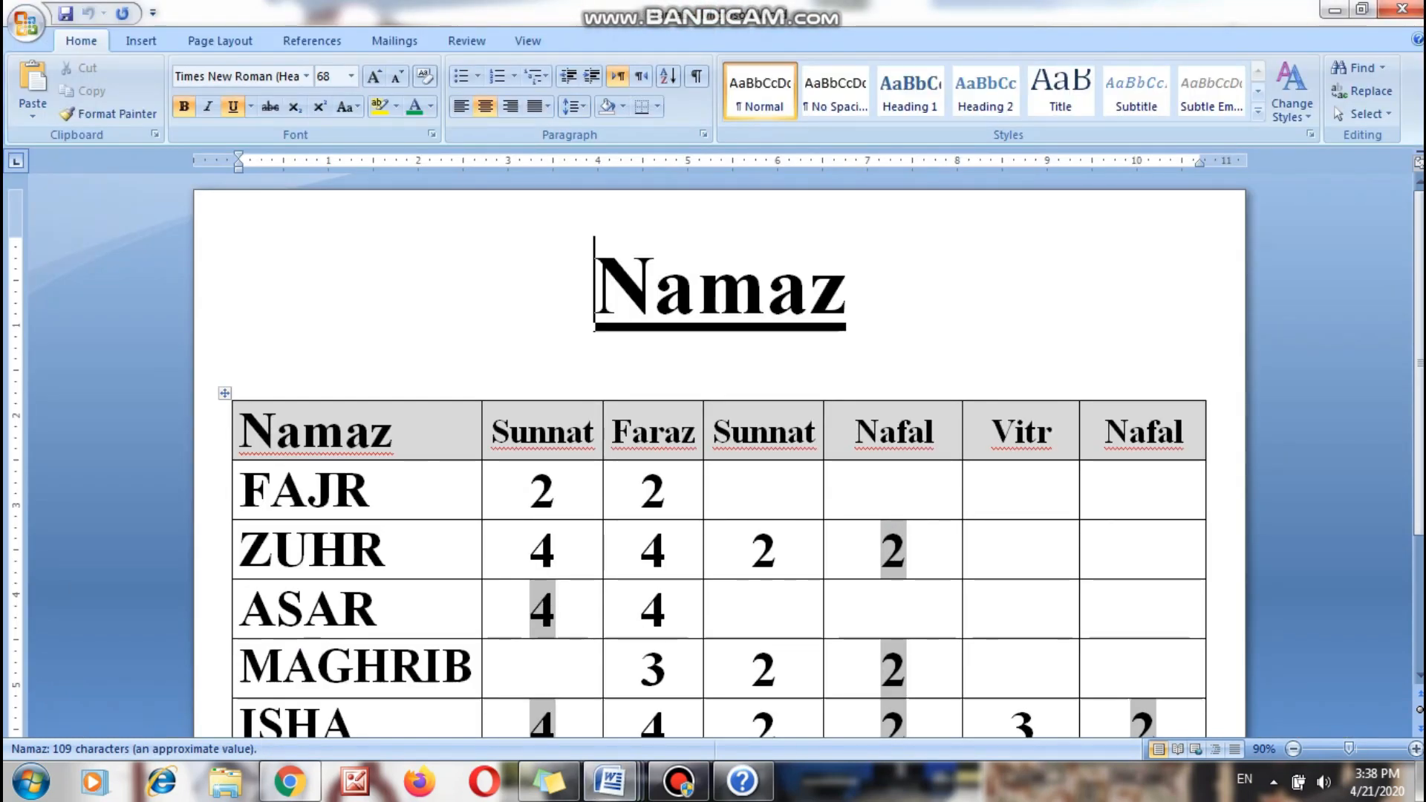
{"action": "scroll", "coordinate": [713, 460], "scroll_direction": "down", "scroll_amount": 2}
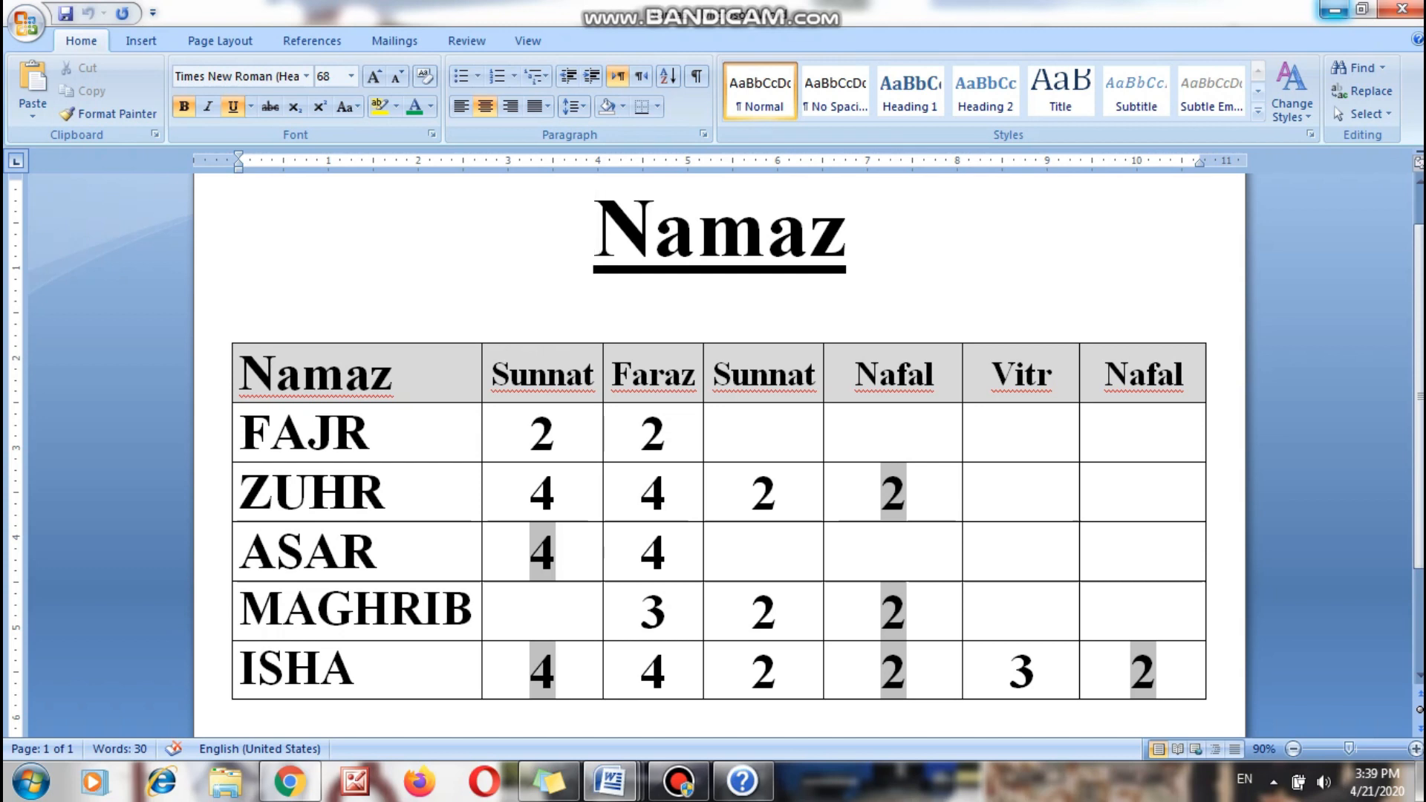
Return to the shortcut list document and add the line "Open File" with "Ctrl + O" one tab stop further along.
{"action": "left_click", "coordinate": [1334, 10]}
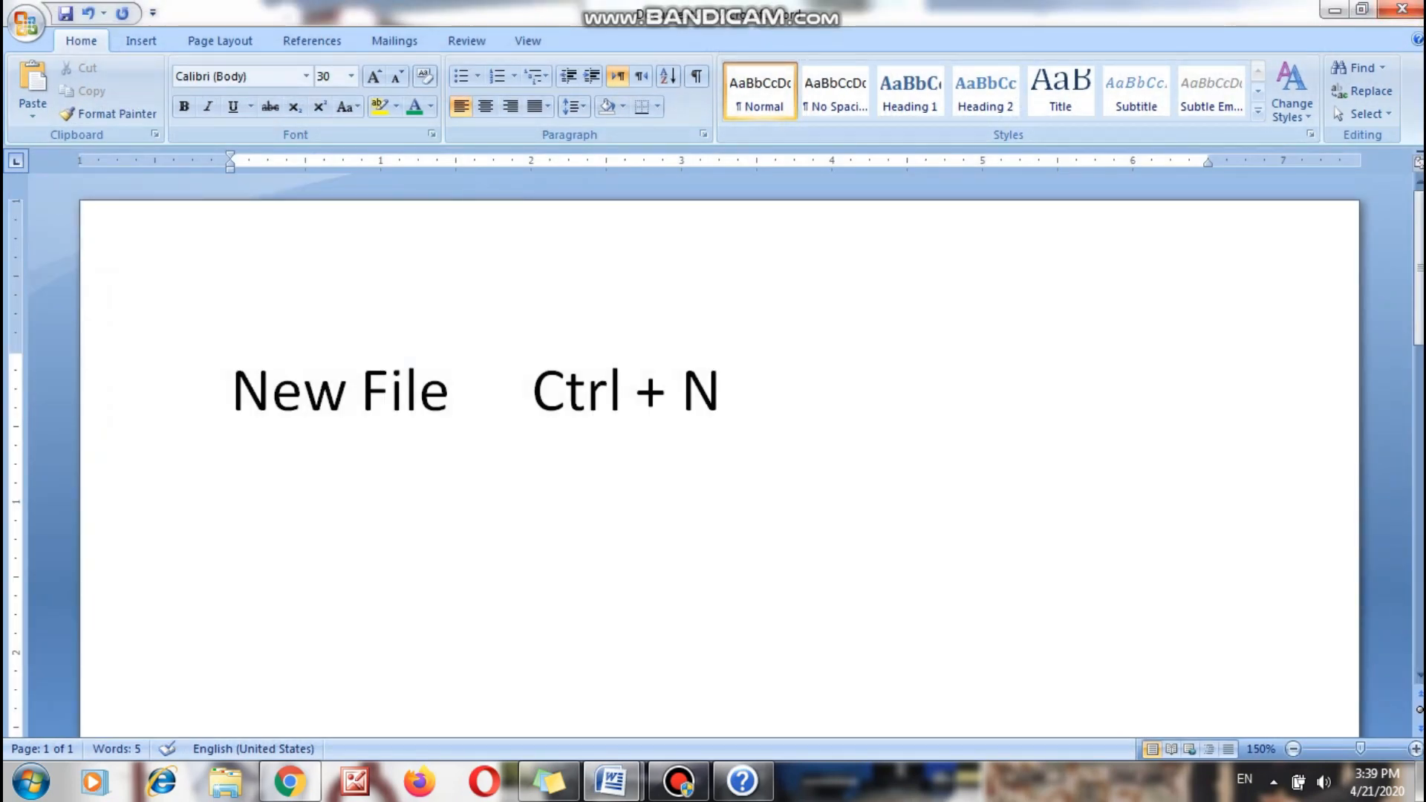
{"action": "type", "text": "Open Fu"}
{"action": "key", "text": "BackSpace"}
{"action": "key", "text": "BackSpace"}
{"action": "type", "text": "File"}
{"action": "key", "text": "Tab"}
{"action": "type", "text": "Ctrl"}
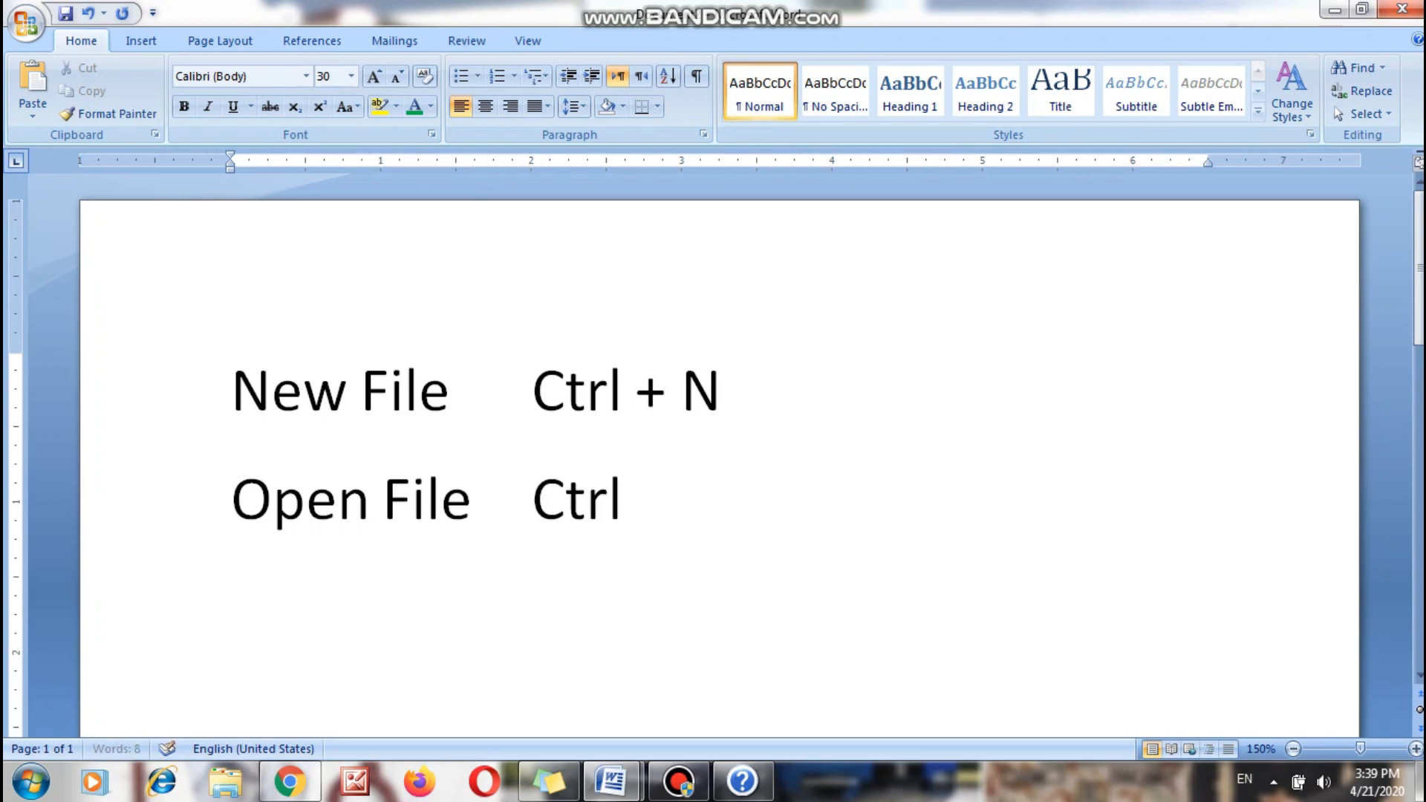
{"action": "type", "text": " + O"}
{"action": "key", "text": "Return"}
Save the shortcut list in the Skylight folder as "Lecture No. 2 MS Word Online Training".
{"action": "left_click", "coordinate": [26, 26]}
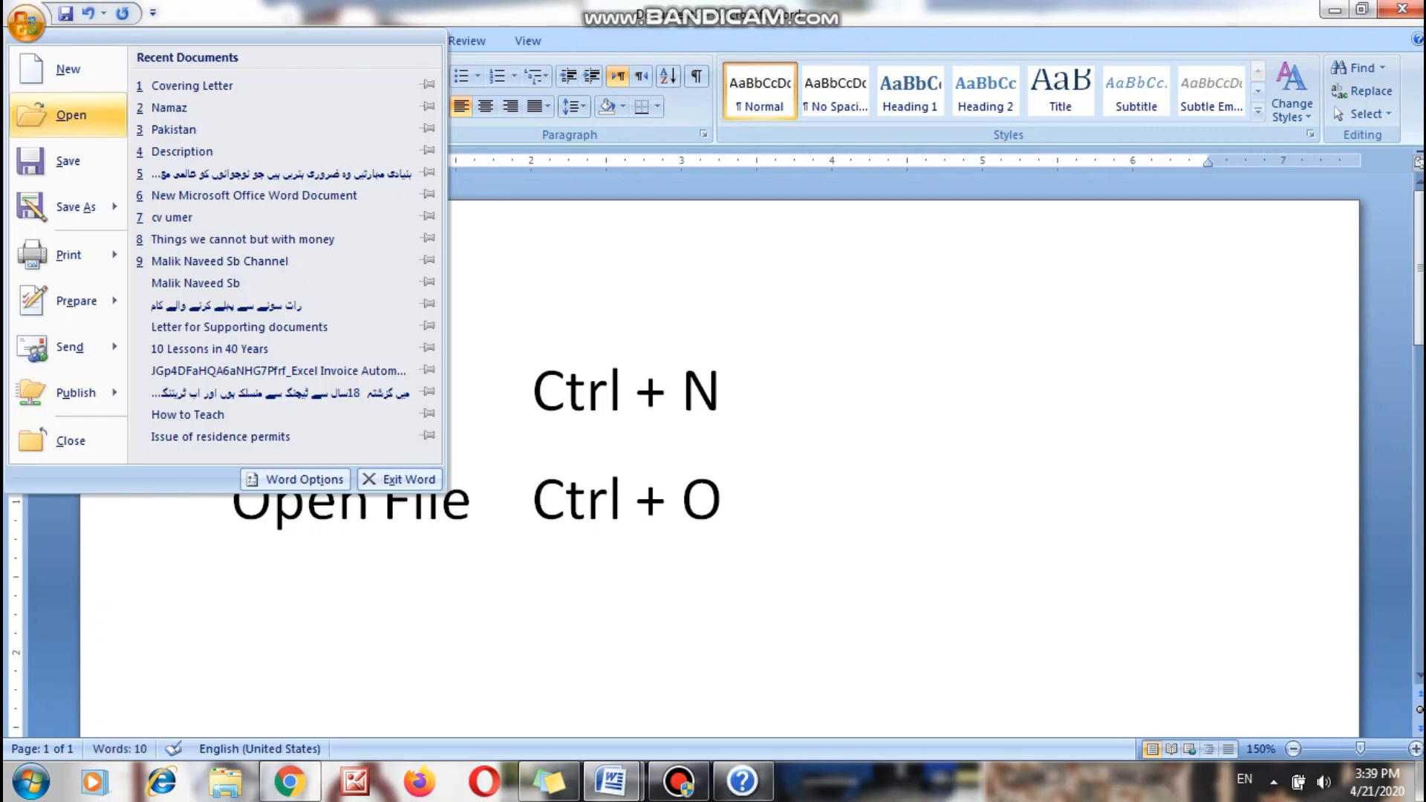
{"action": "key", "text": "Escape"}
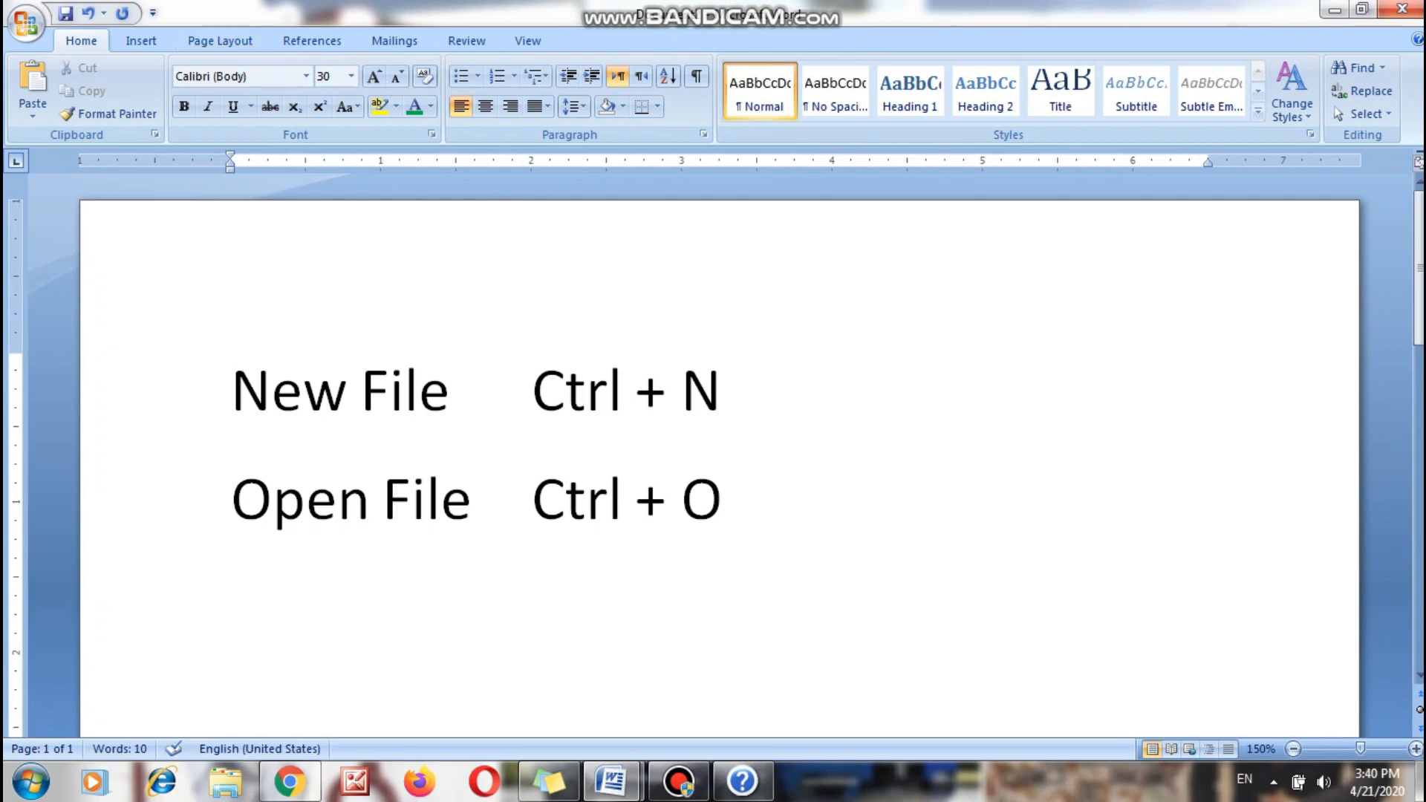
{"action": "left_click", "coordinate": [26, 22]}
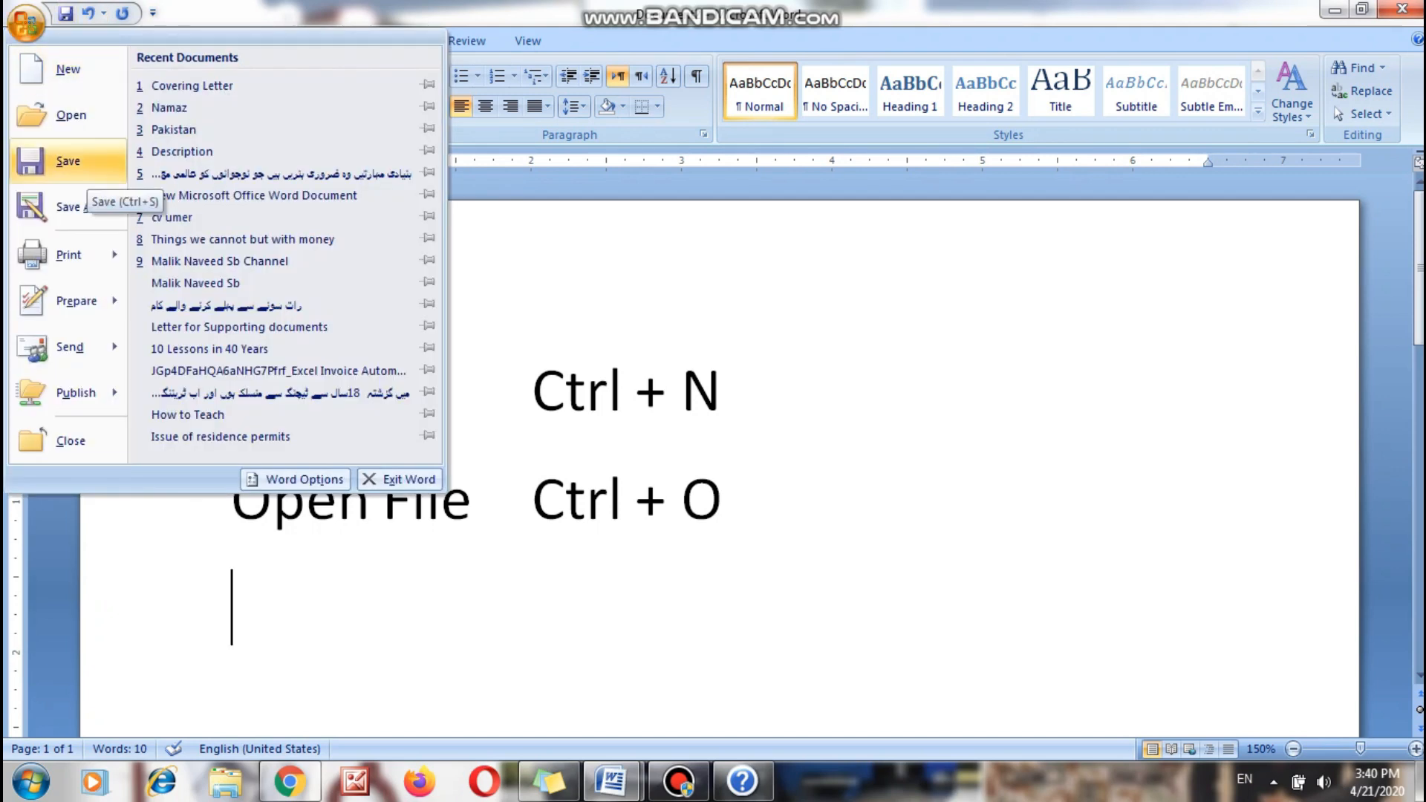
{"action": "left_click", "coordinate": [68, 161]}
{"action": "left_click_drag", "start_coordinate": [356, 14], "coordinate": [850, 94]}
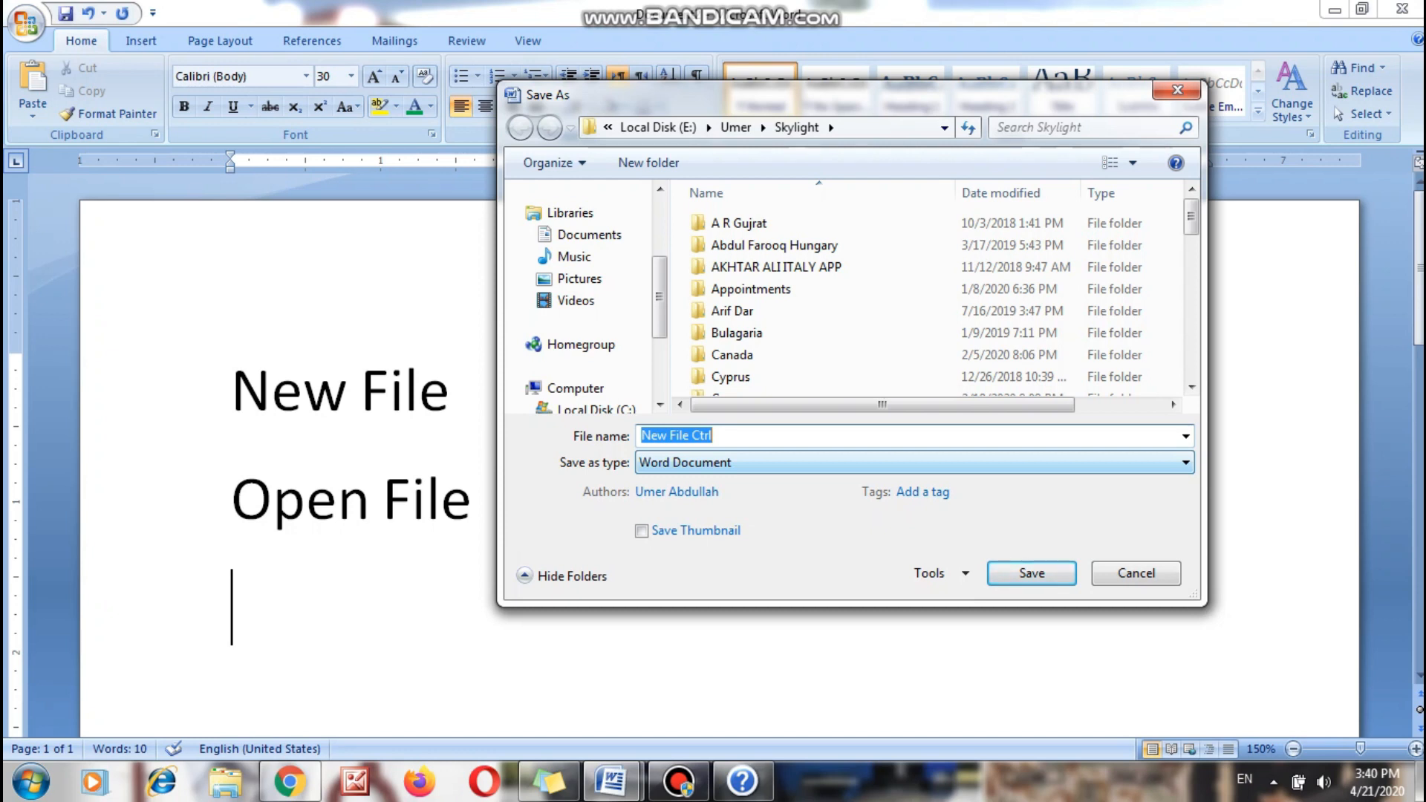
{"action": "type", "text": "Lectu"}
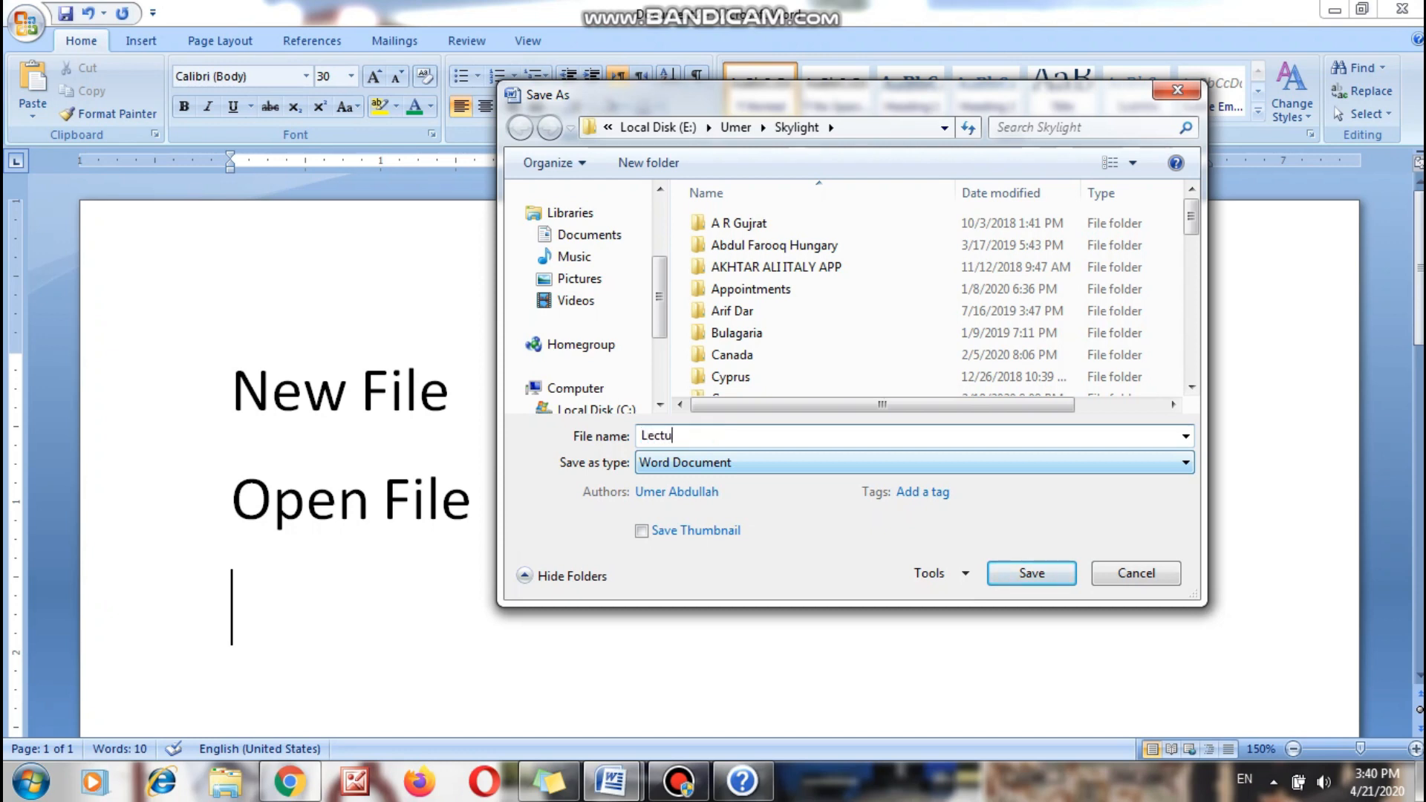
{"action": "type", "text": "re No. 2 MS Word O"}
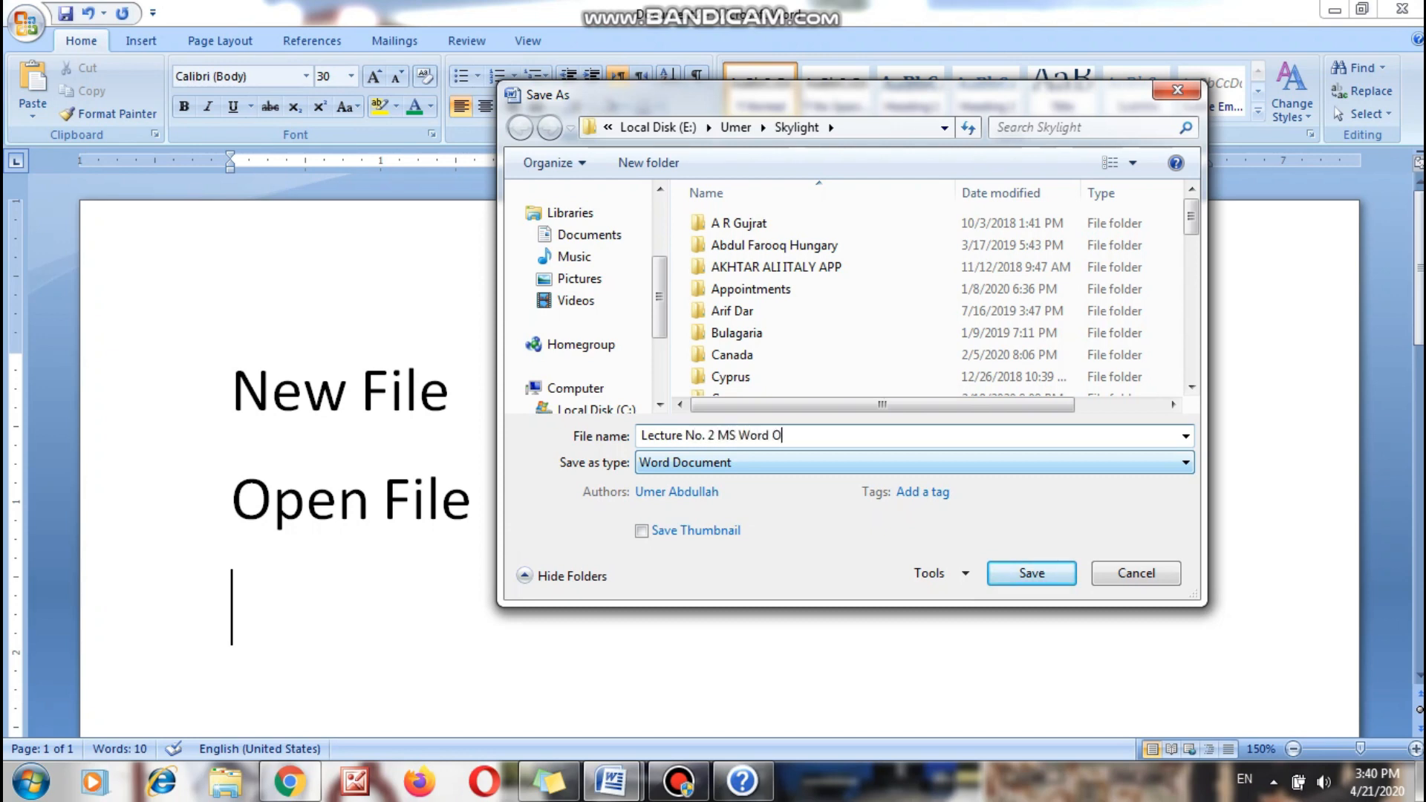
{"action": "type", "text": "nline Training"}
{"action": "key", "text": "Return"}
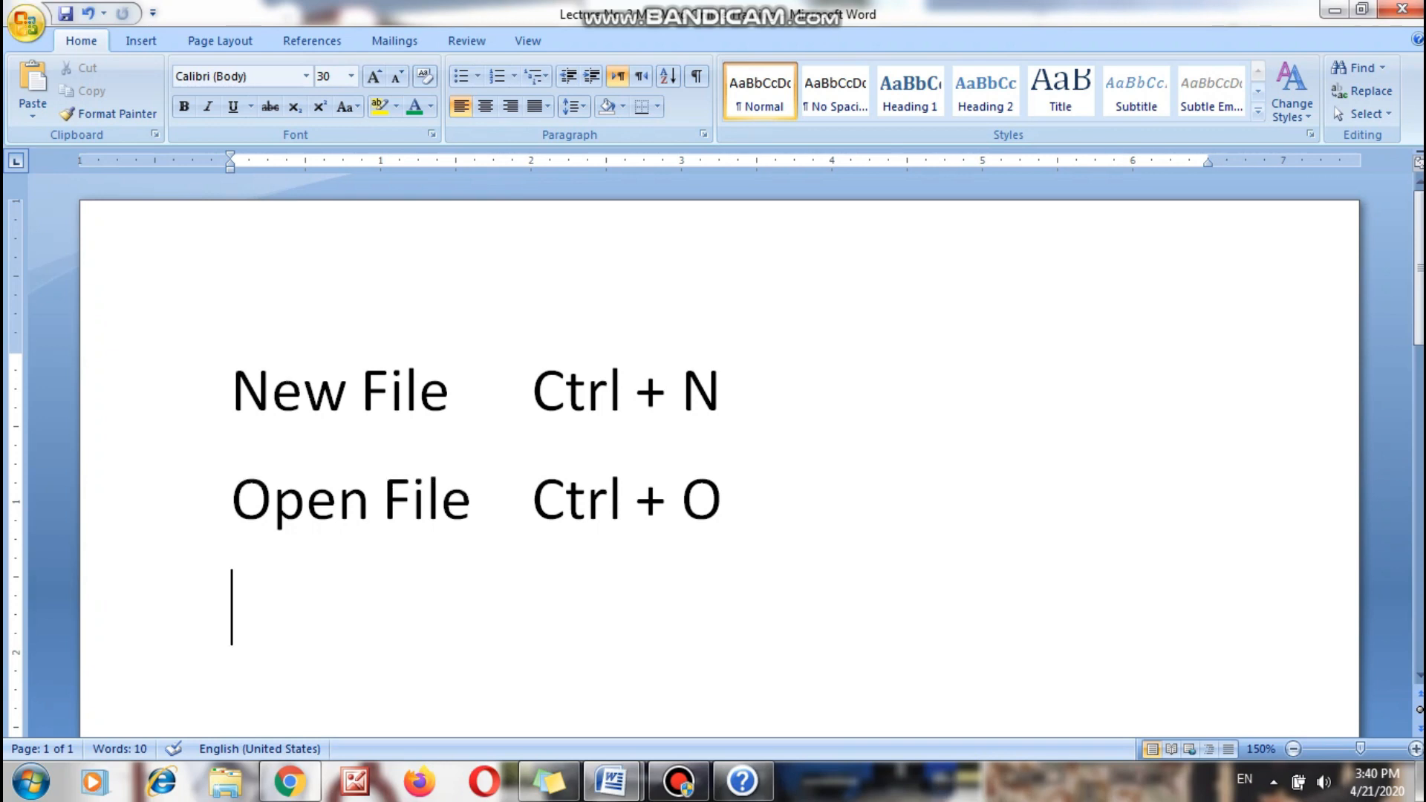
Save a copy of the document under its current name extended with "from" and the author's full name.
{"action": "left_click", "coordinate": [26, 23]}
{"action": "mouse_move", "coordinate": [67, 207]}
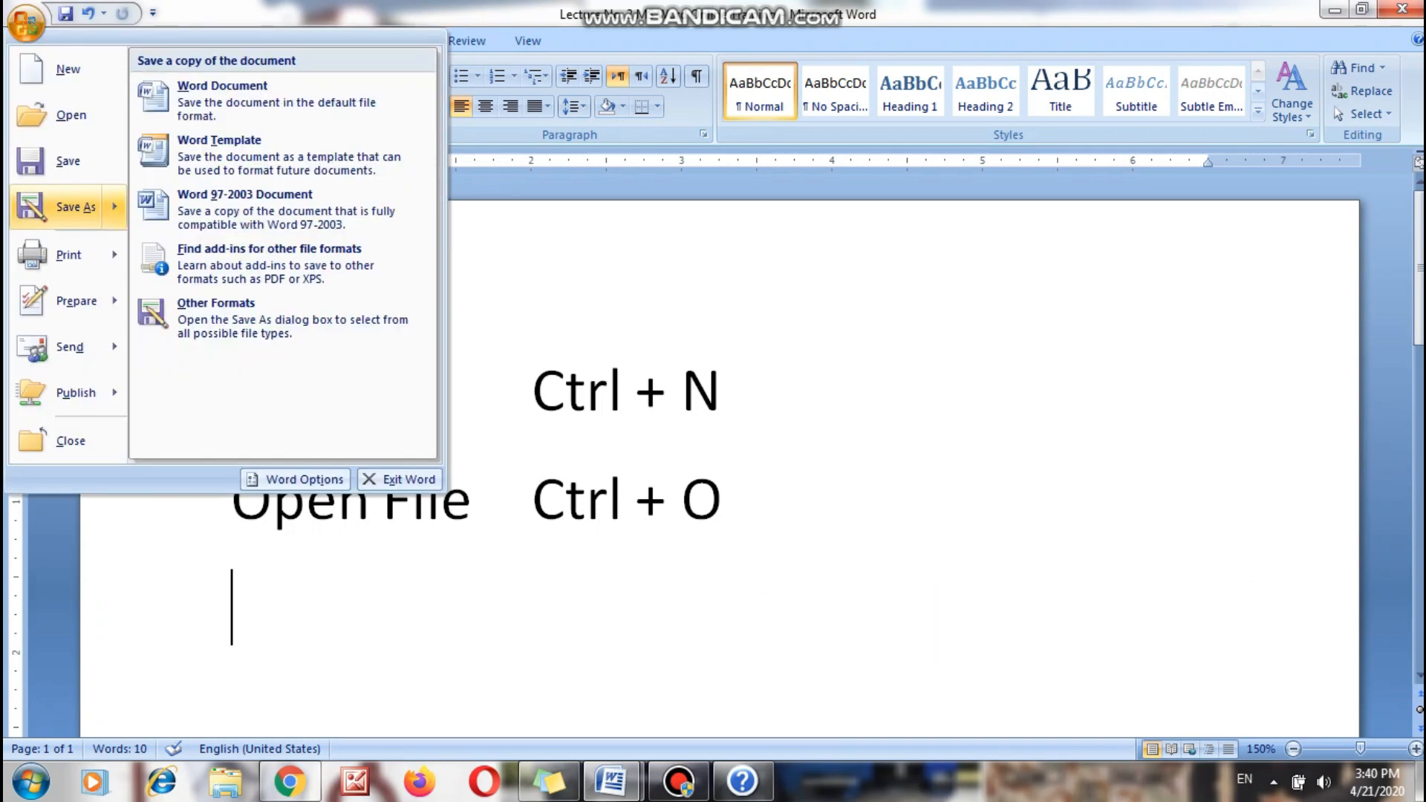
{"action": "key", "text": "Escape"}
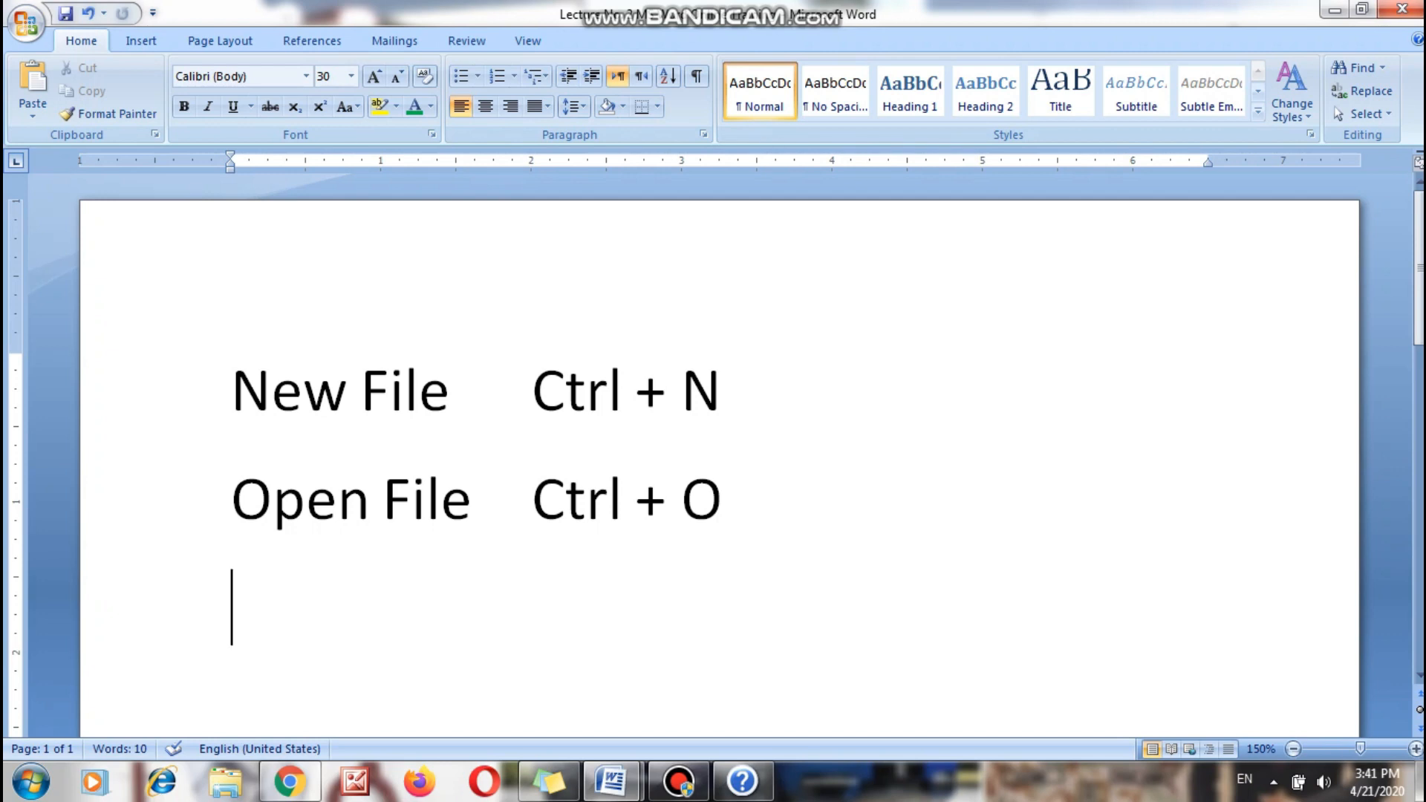
{"action": "left_click", "coordinate": [26, 23]}
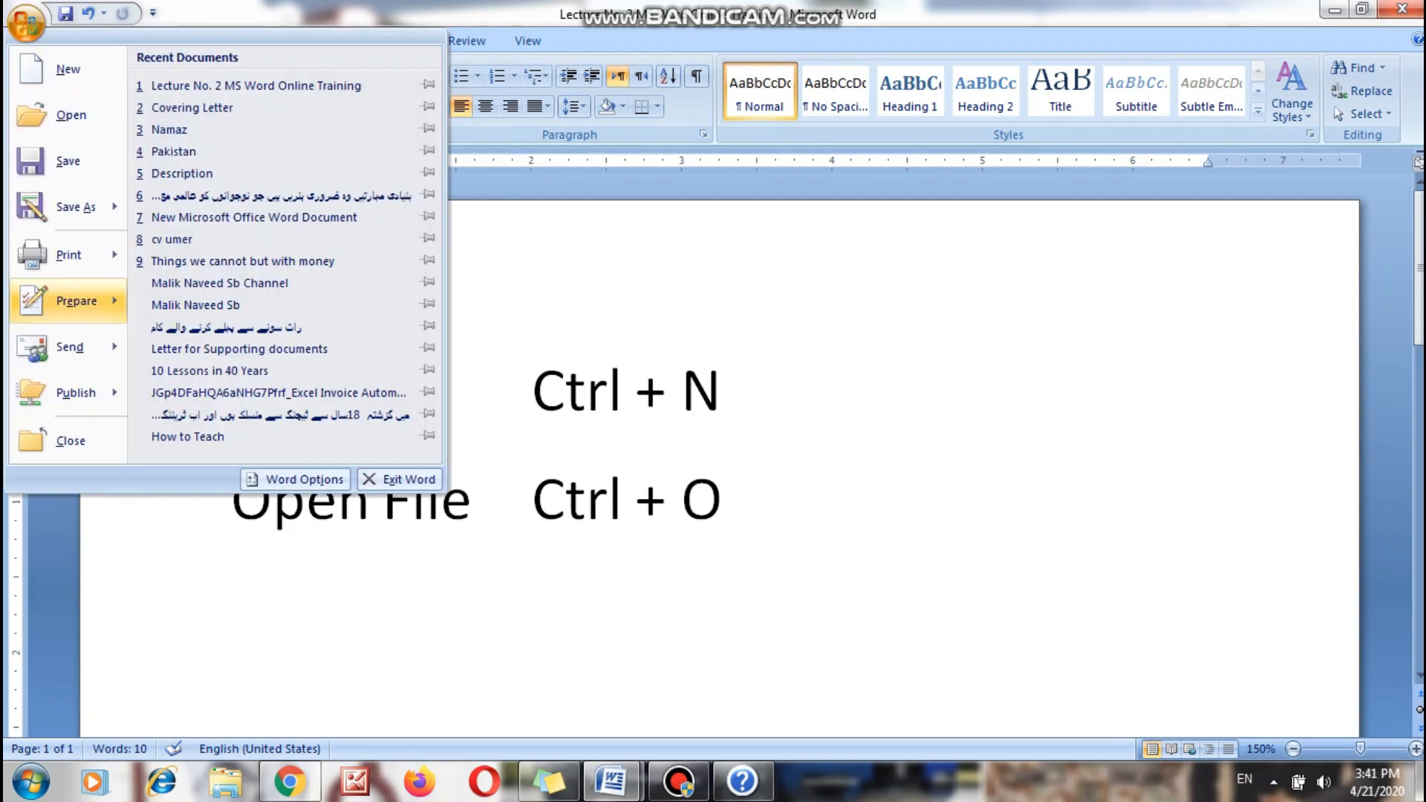
{"action": "left_click", "coordinate": [223, 100]}
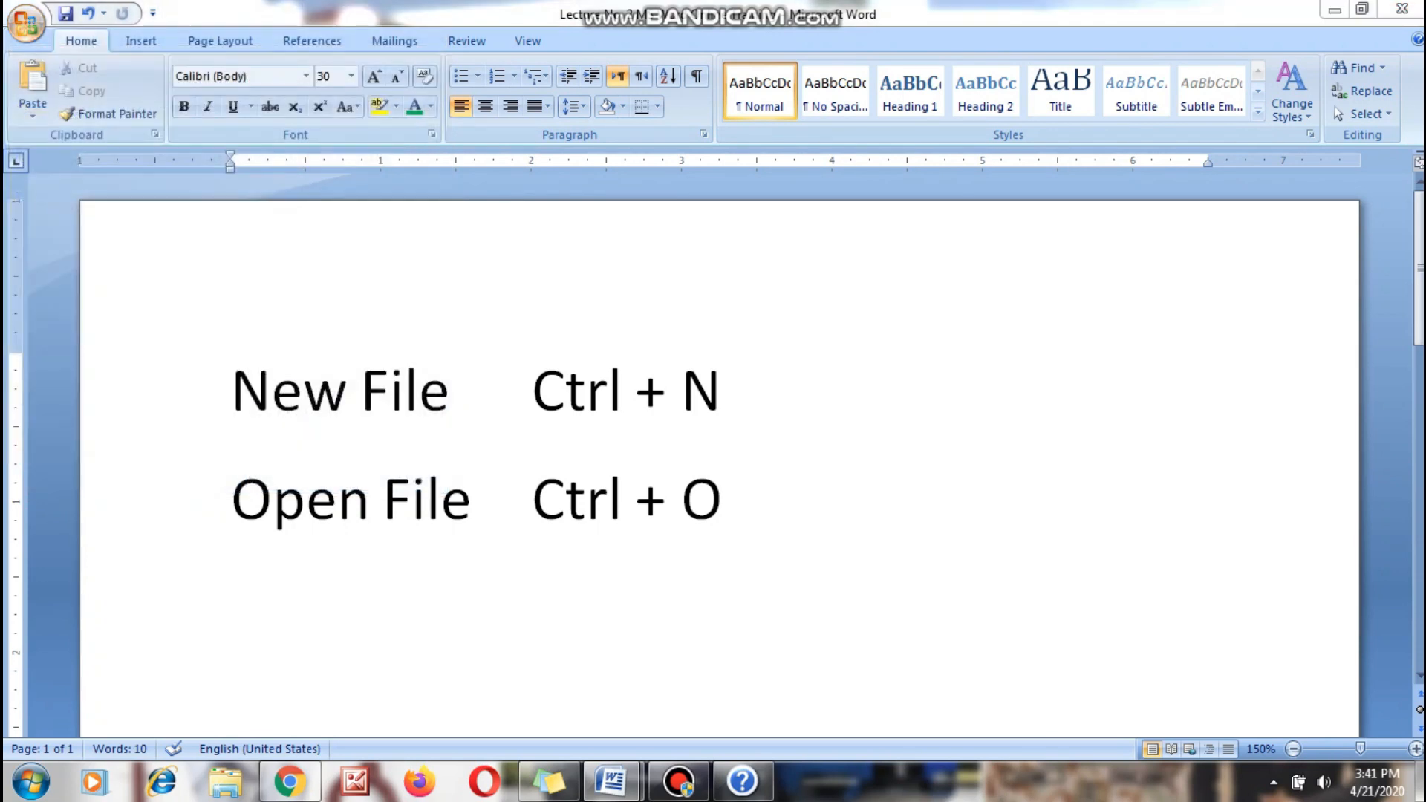
{"action": "left_click", "coordinate": [859, 435]}
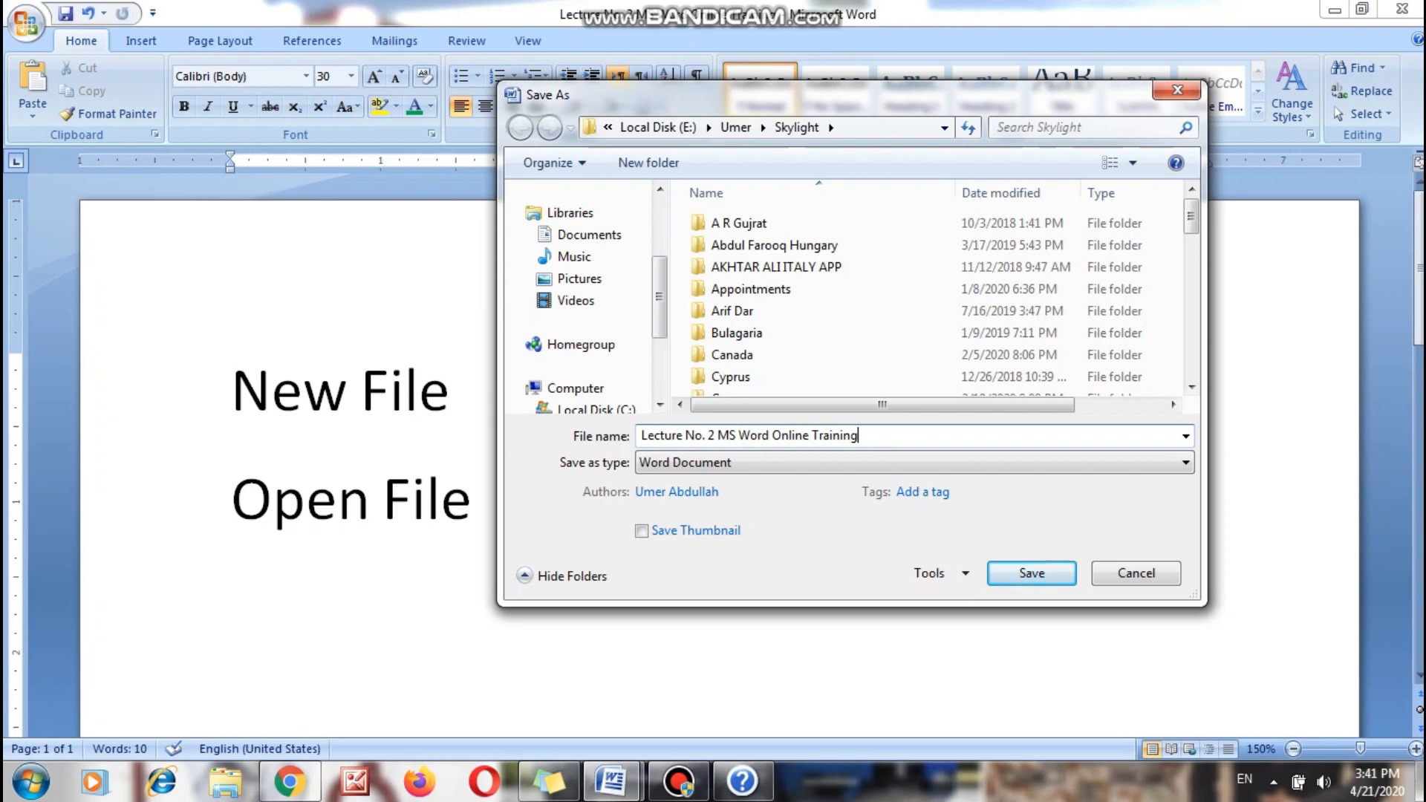
{"action": "type", "text": "from Umer Abdullah"}
{"action": "key", "text": "Return"}
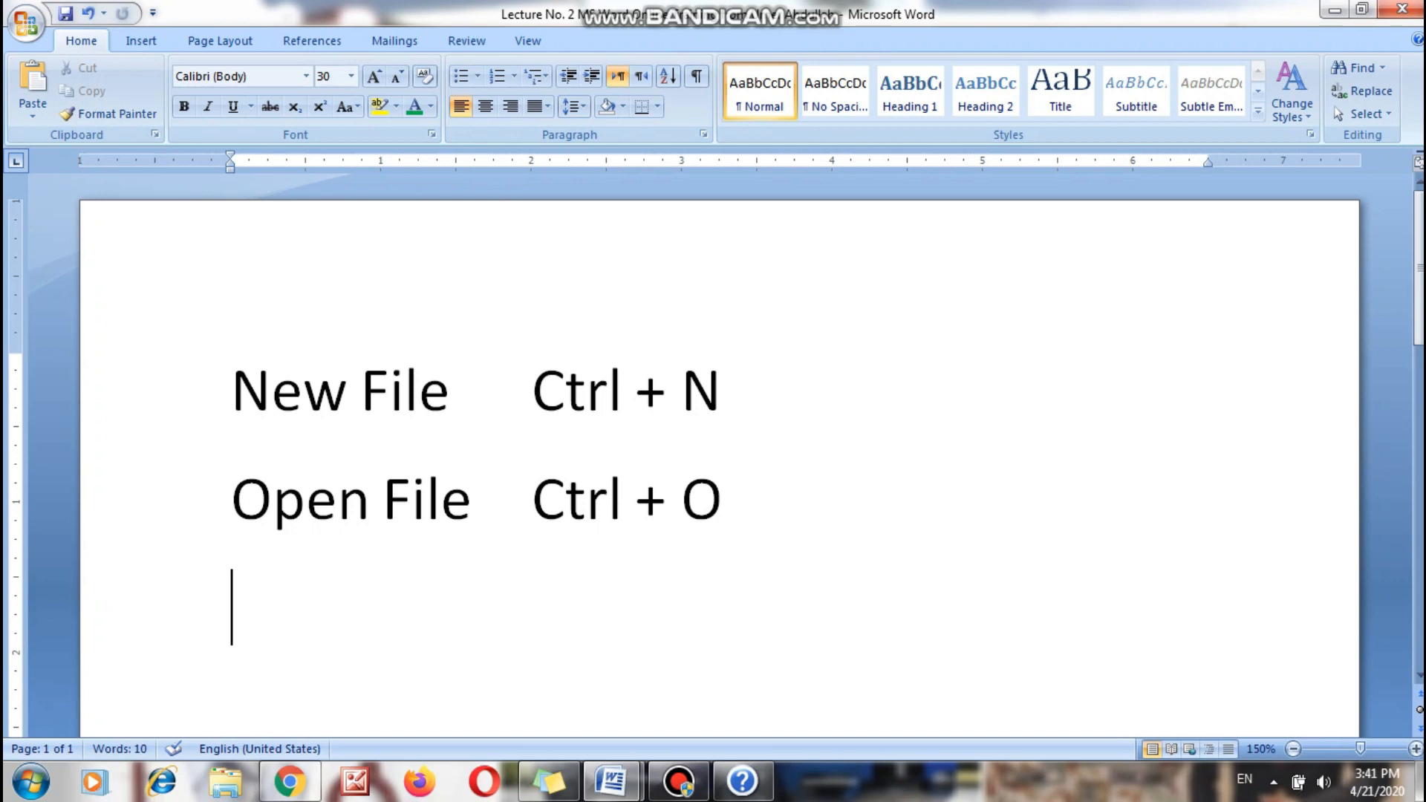
Add the line "Save As" with "F12" aligned under the other shortcuts in the list.
{"action": "type", "text": "Save As"}
{"action": "key", "text": "Tab"}
{"action": "key", "text": "Tab"}
{"action": "type", "text": "F1"}
{"action": "type", "text": "2"}
Show the print options and open the shortcut list in Print Preview.
{"action": "key", "text": "alt+f"}
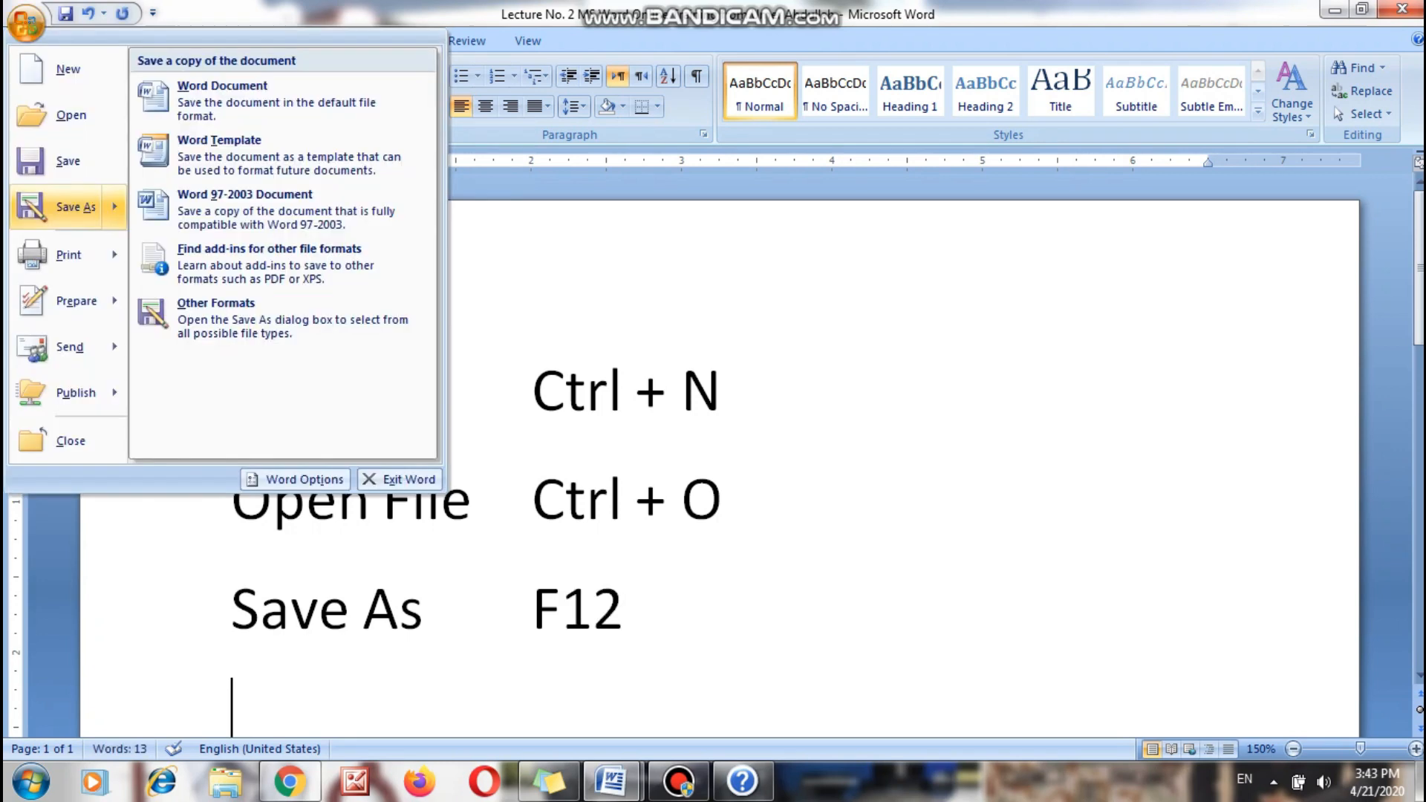
{"action": "mouse_move", "coordinate": [68, 255]}
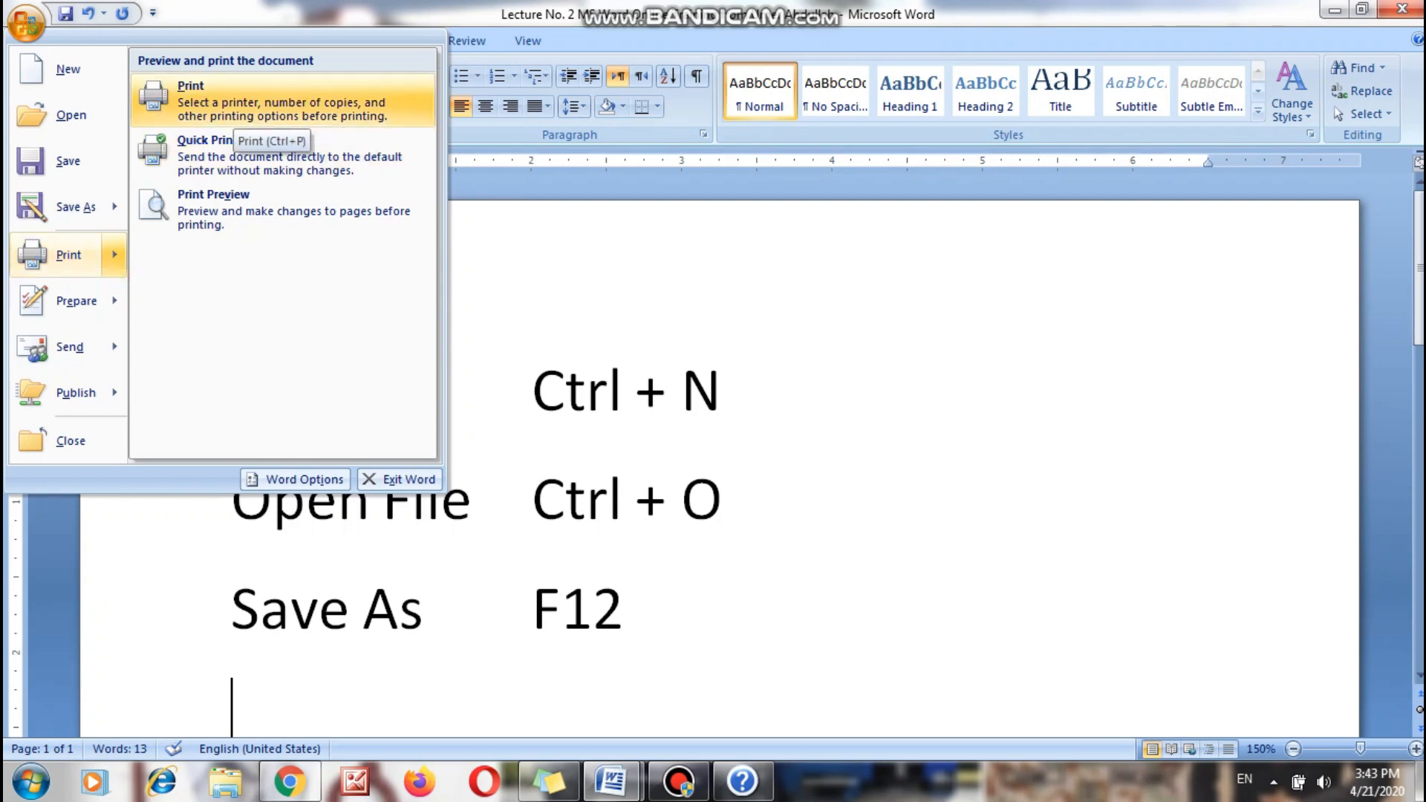
{"action": "key", "text": "v"}
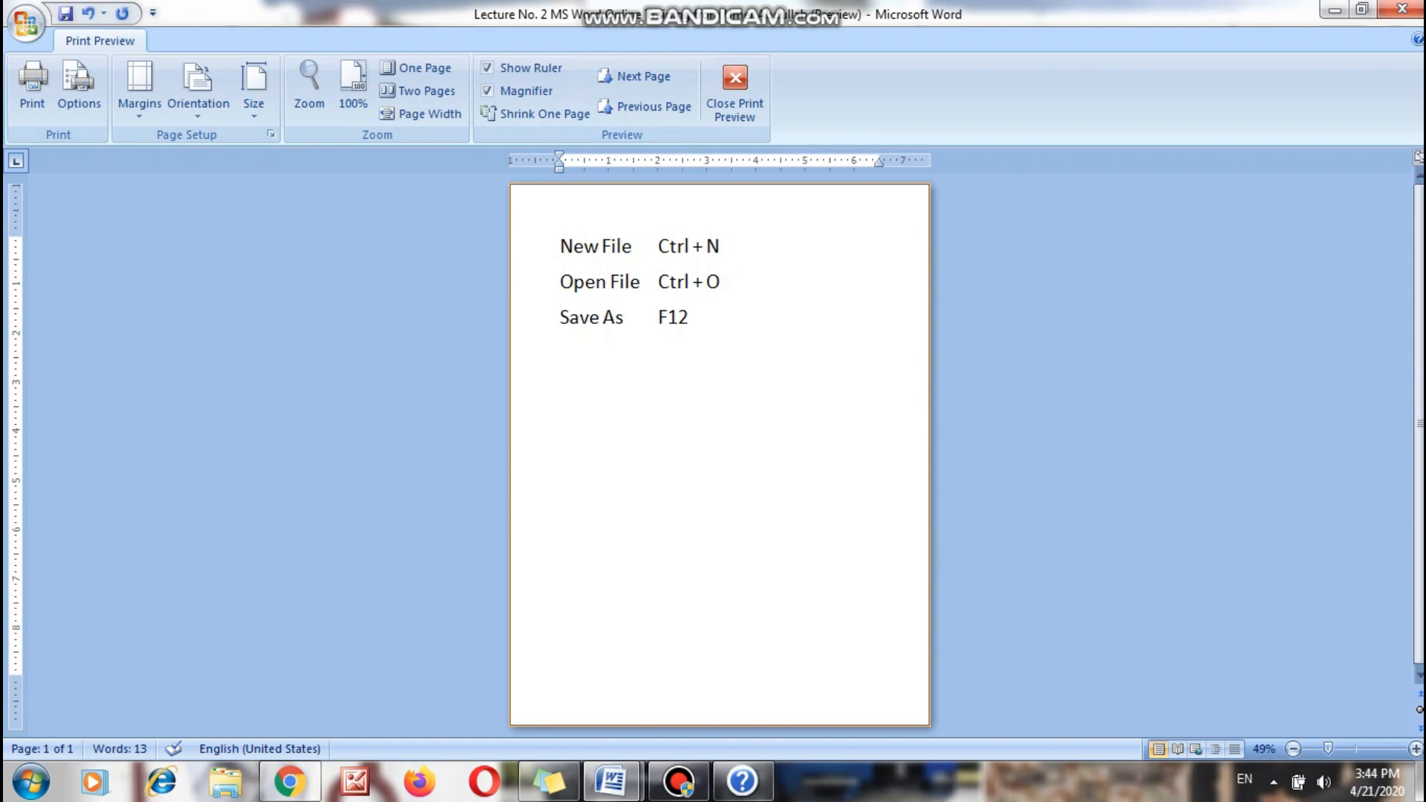
Try the Narrow and Moderate page margins on the previewed page and restore the Normal margins.
{"action": "left_click", "coordinate": [140, 86]}
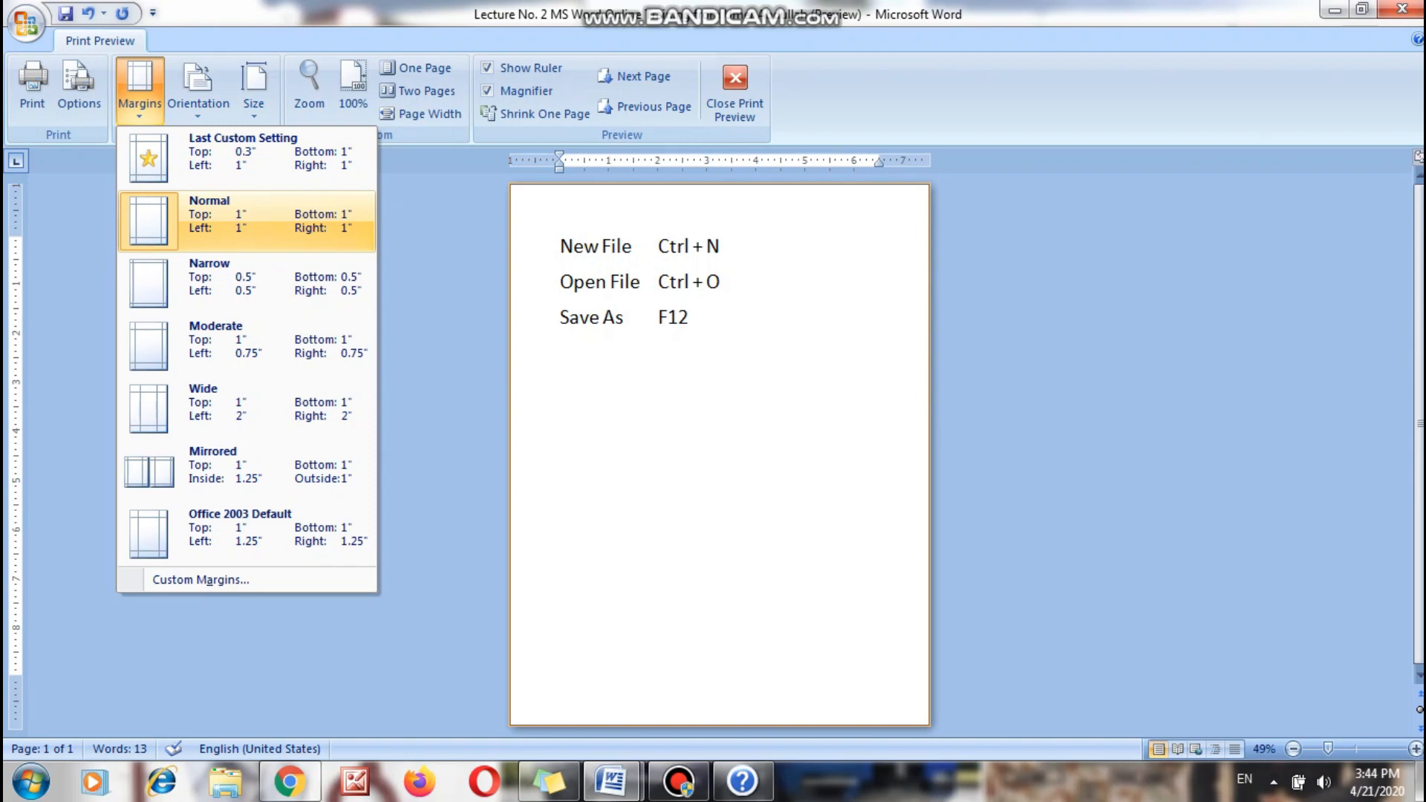
{"action": "left_click", "coordinate": [245, 284]}
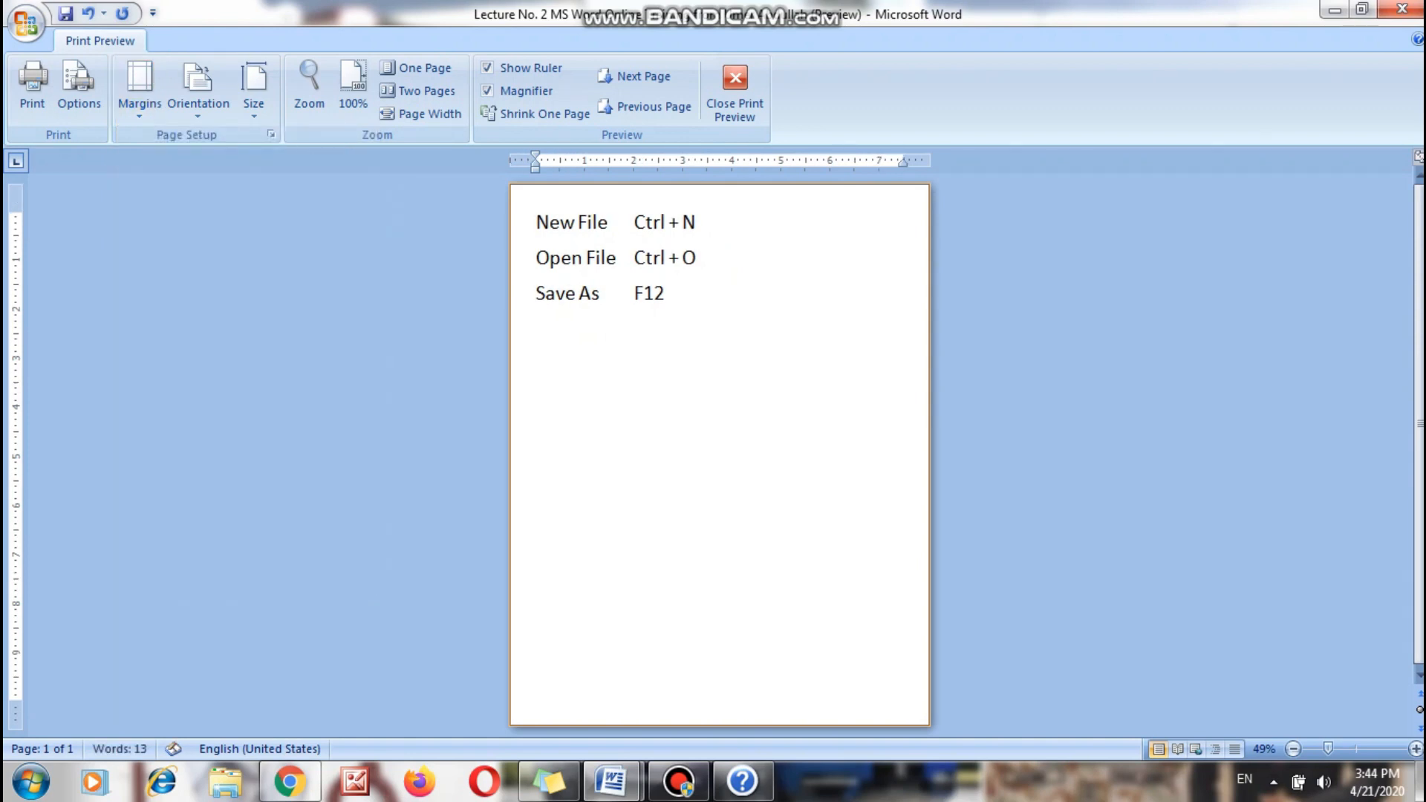
{"action": "left_click", "coordinate": [140, 85]}
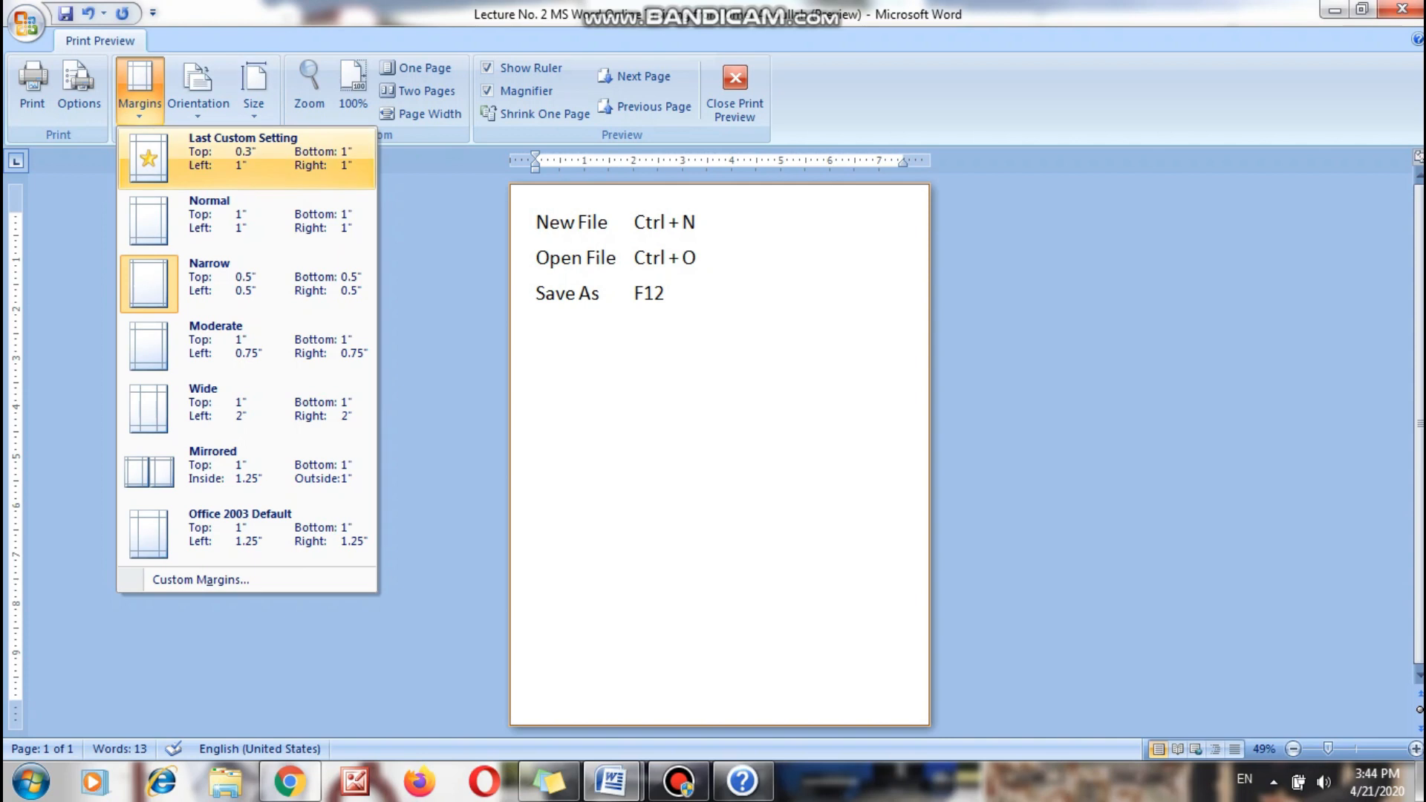
{"action": "left_click", "coordinate": [245, 345]}
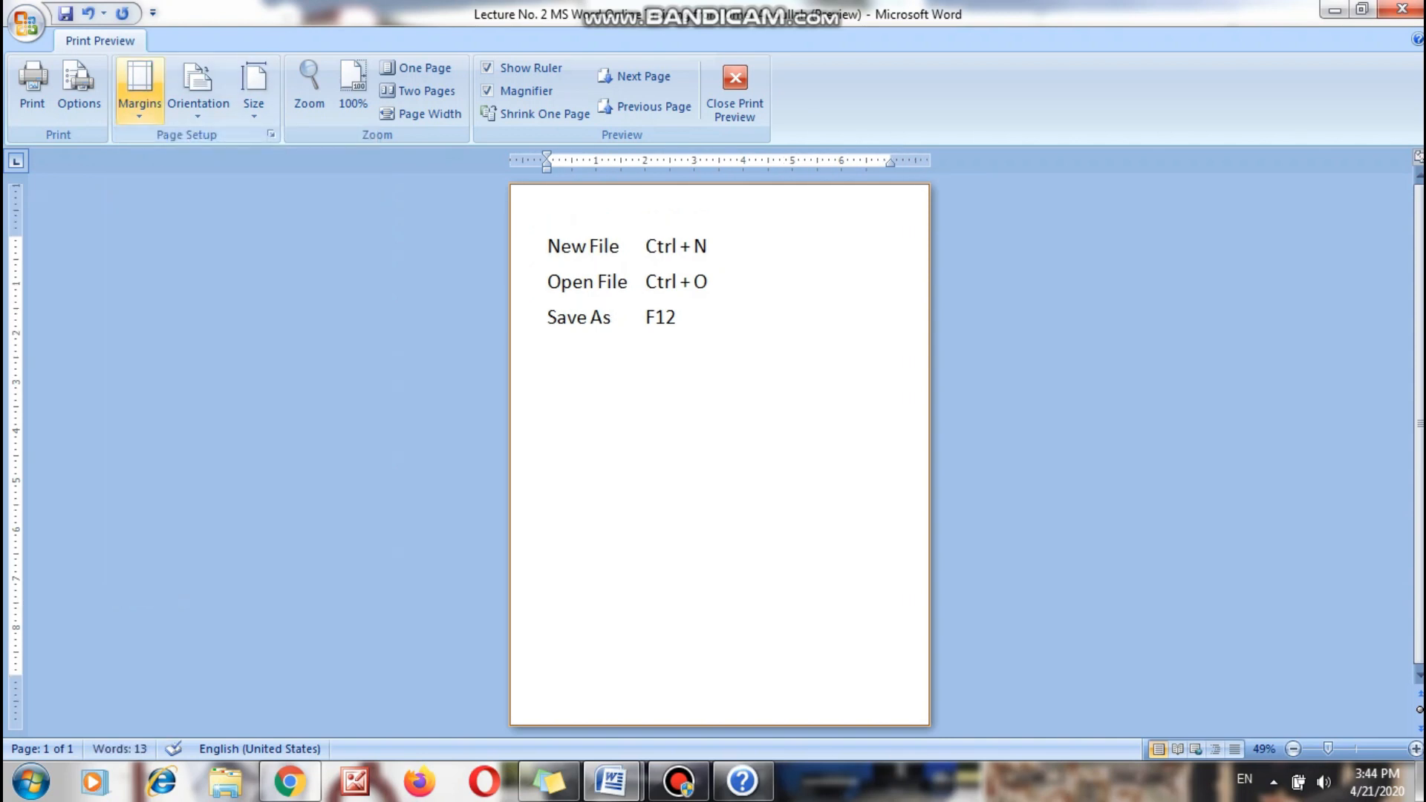
{"action": "left_click", "coordinate": [140, 85]}
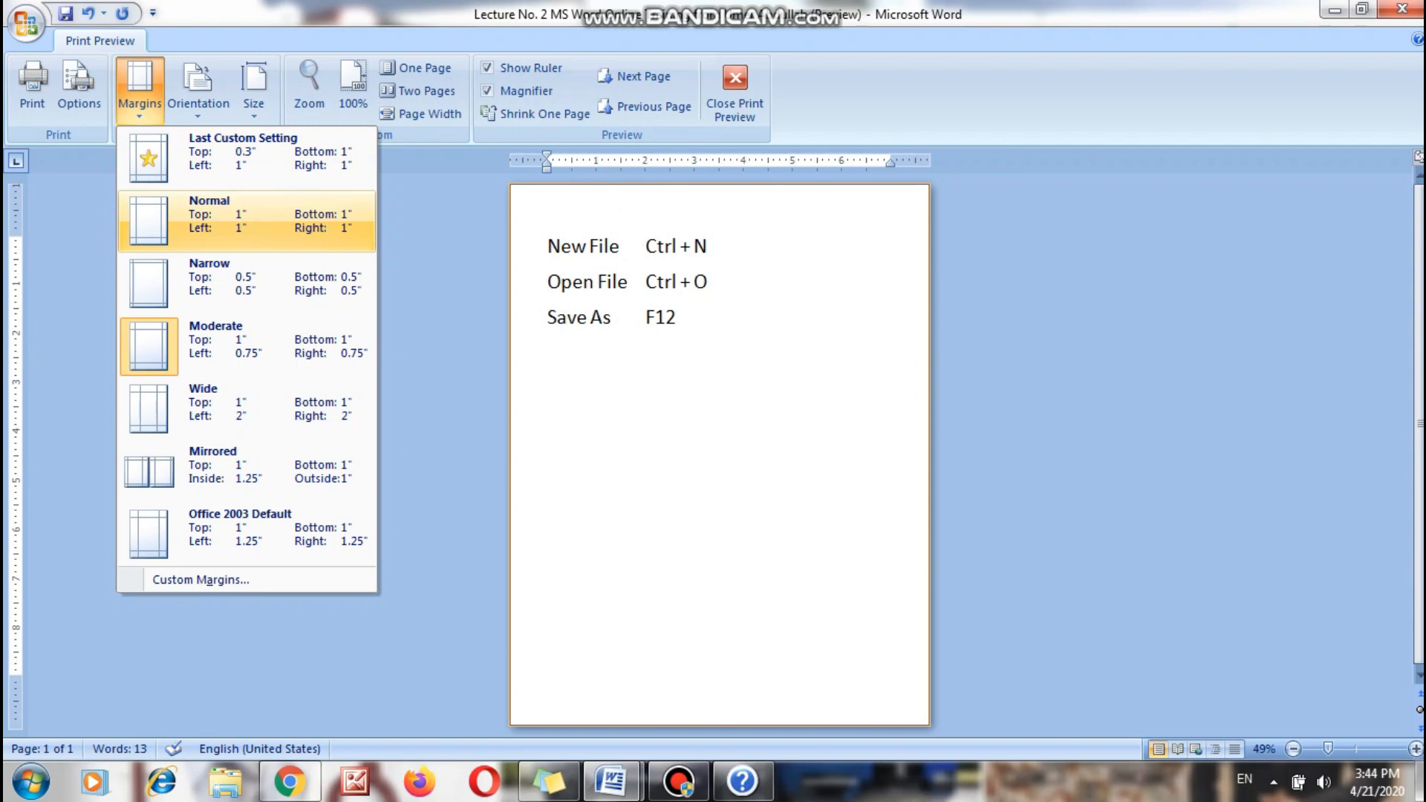
{"action": "left_click", "coordinate": [245, 219]}
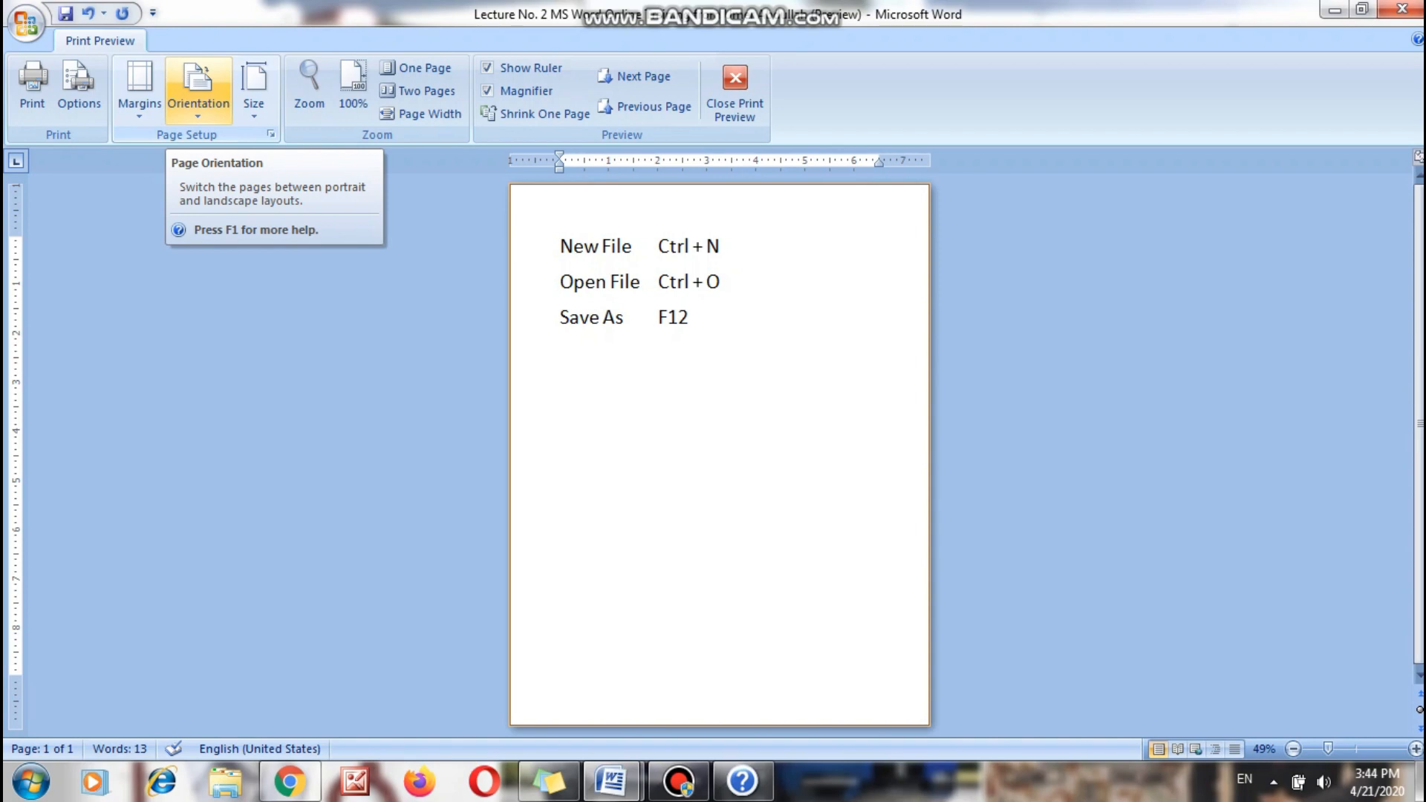
Try landscape orientation on the previewed page, view its margin presets, and return the page to portrait.
{"action": "left_click", "coordinate": [197, 85]}
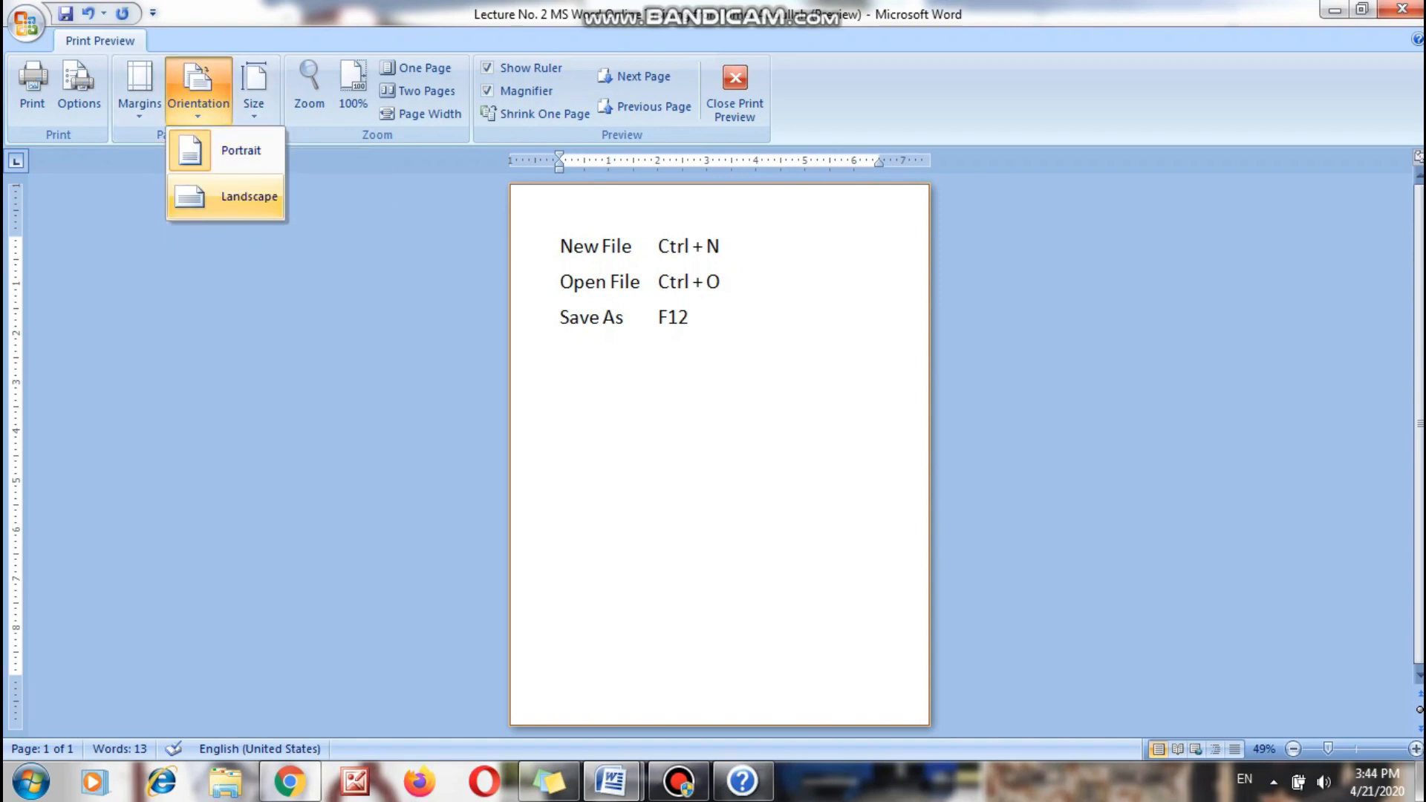
{"action": "left_click", "coordinate": [208, 197]}
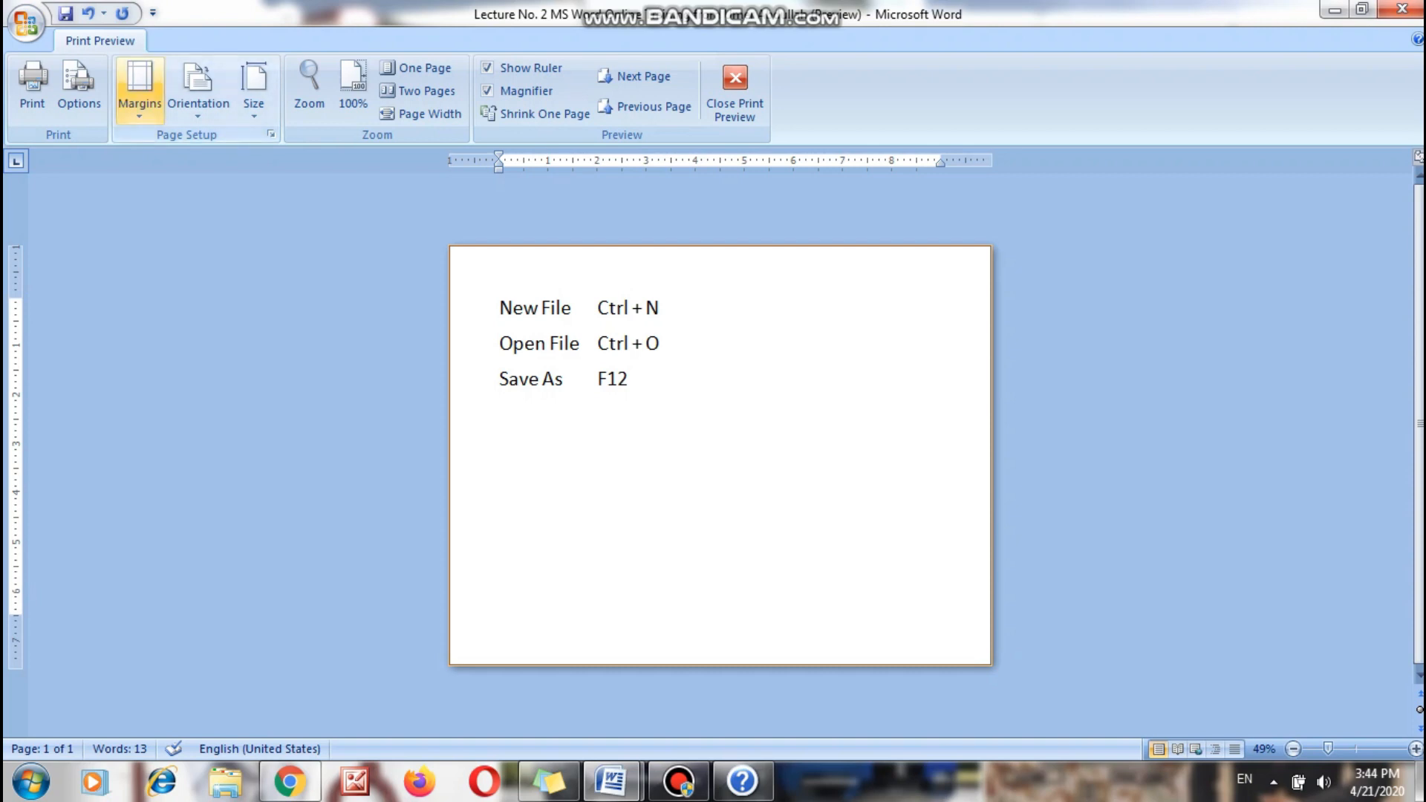
{"action": "left_click", "coordinate": [139, 87]}
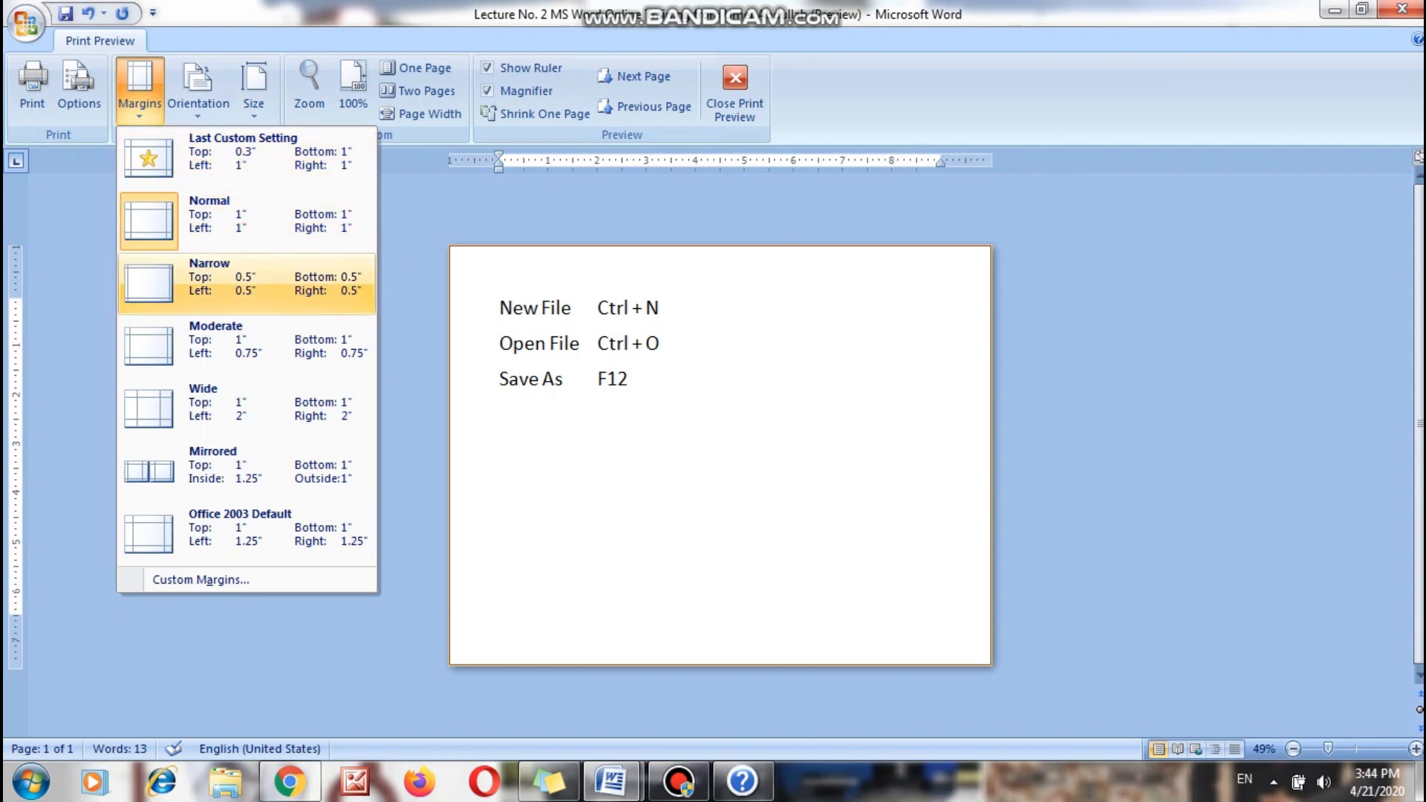
{"action": "left_click", "coordinate": [198, 88]}
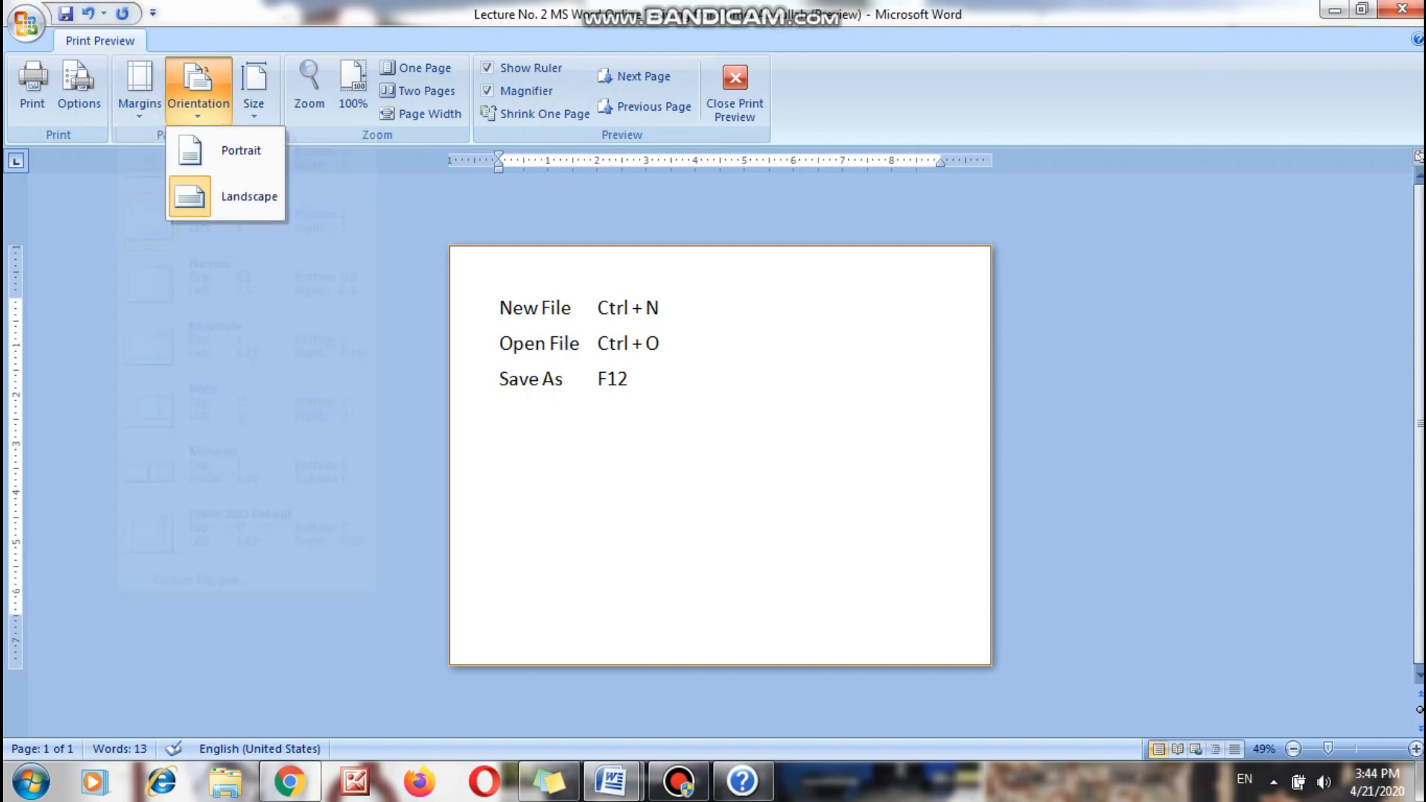
{"action": "left_click", "coordinate": [229, 149]}
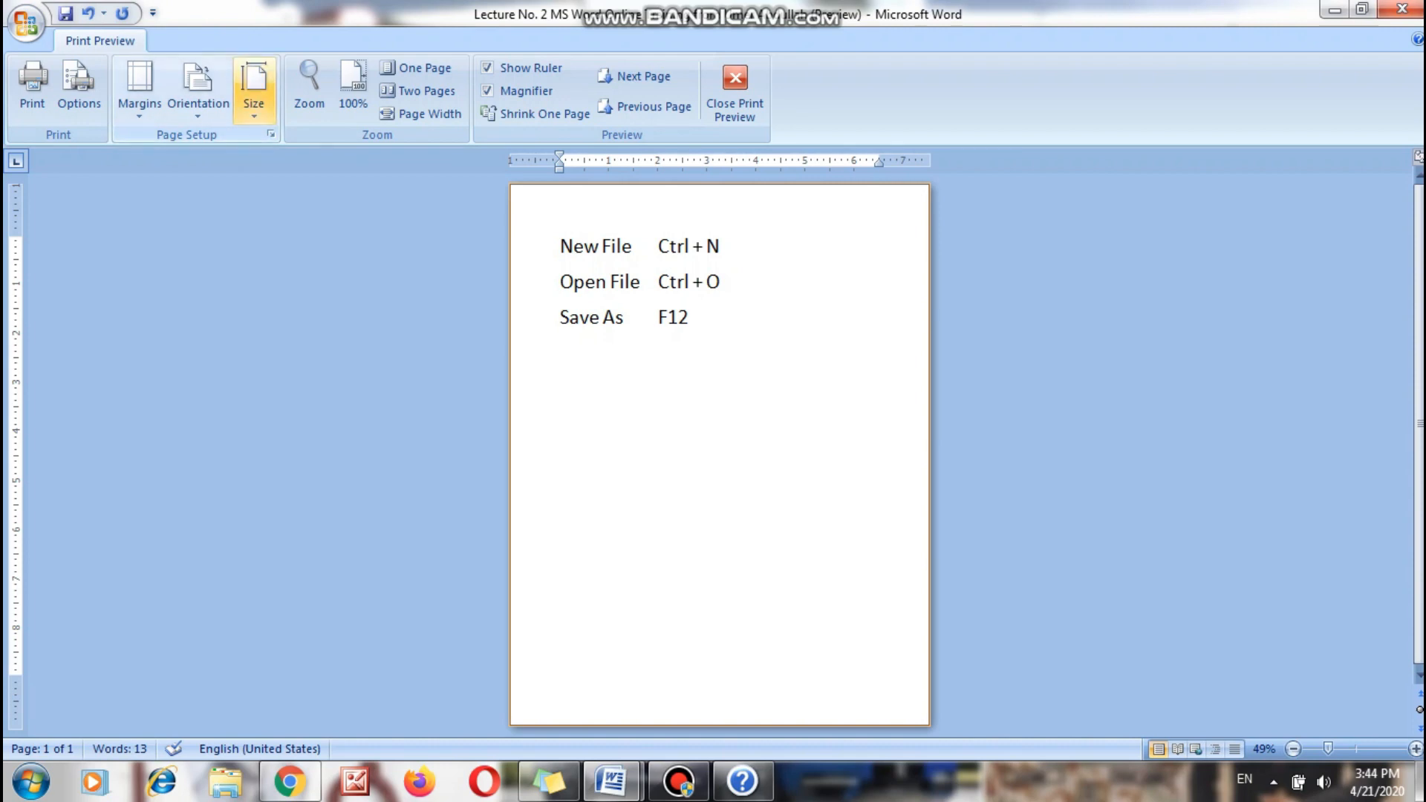
Try the A4 paper size on the previewed page and change it to Legal, 8.5" x 14".
{"action": "left_click", "coordinate": [253, 88]}
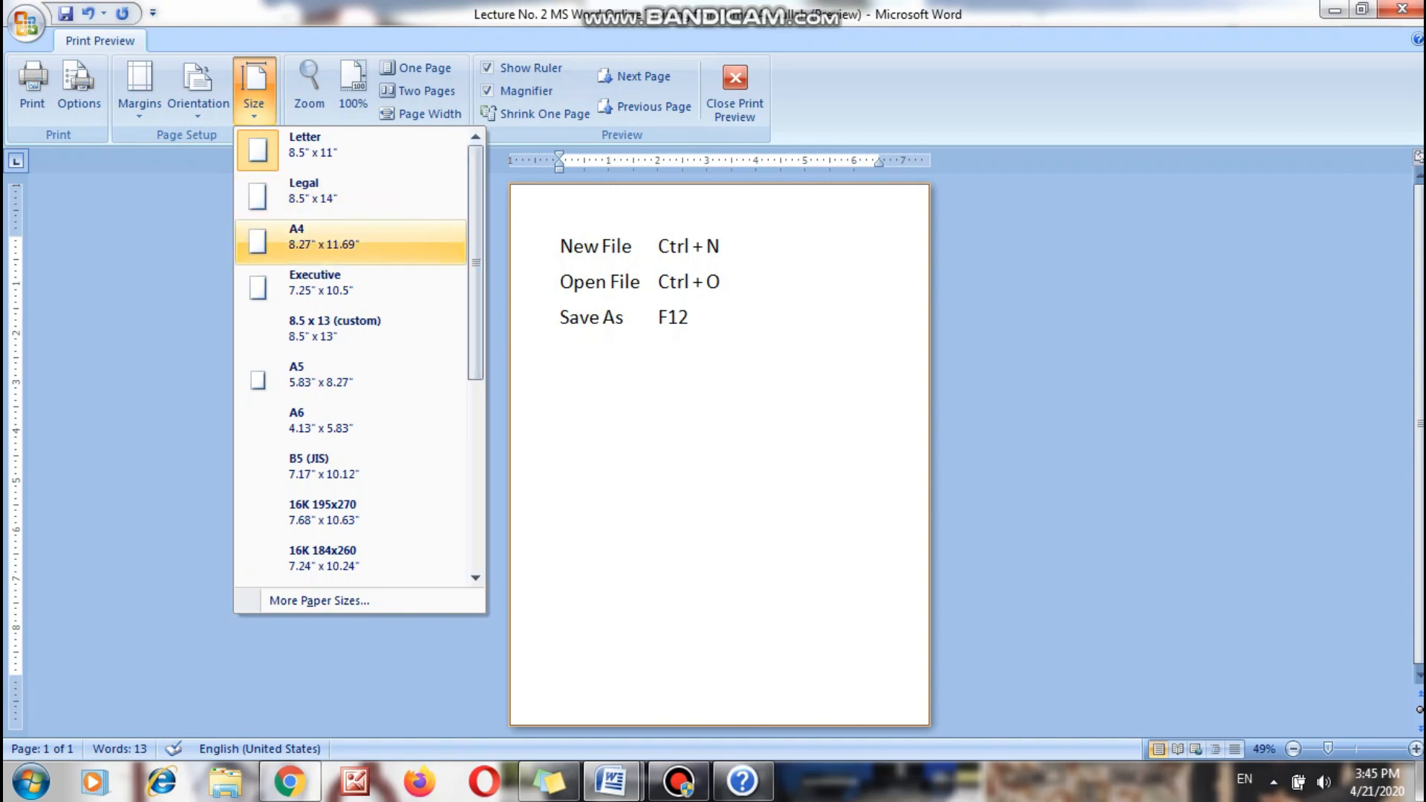
{"action": "left_click", "coordinate": [335, 238]}
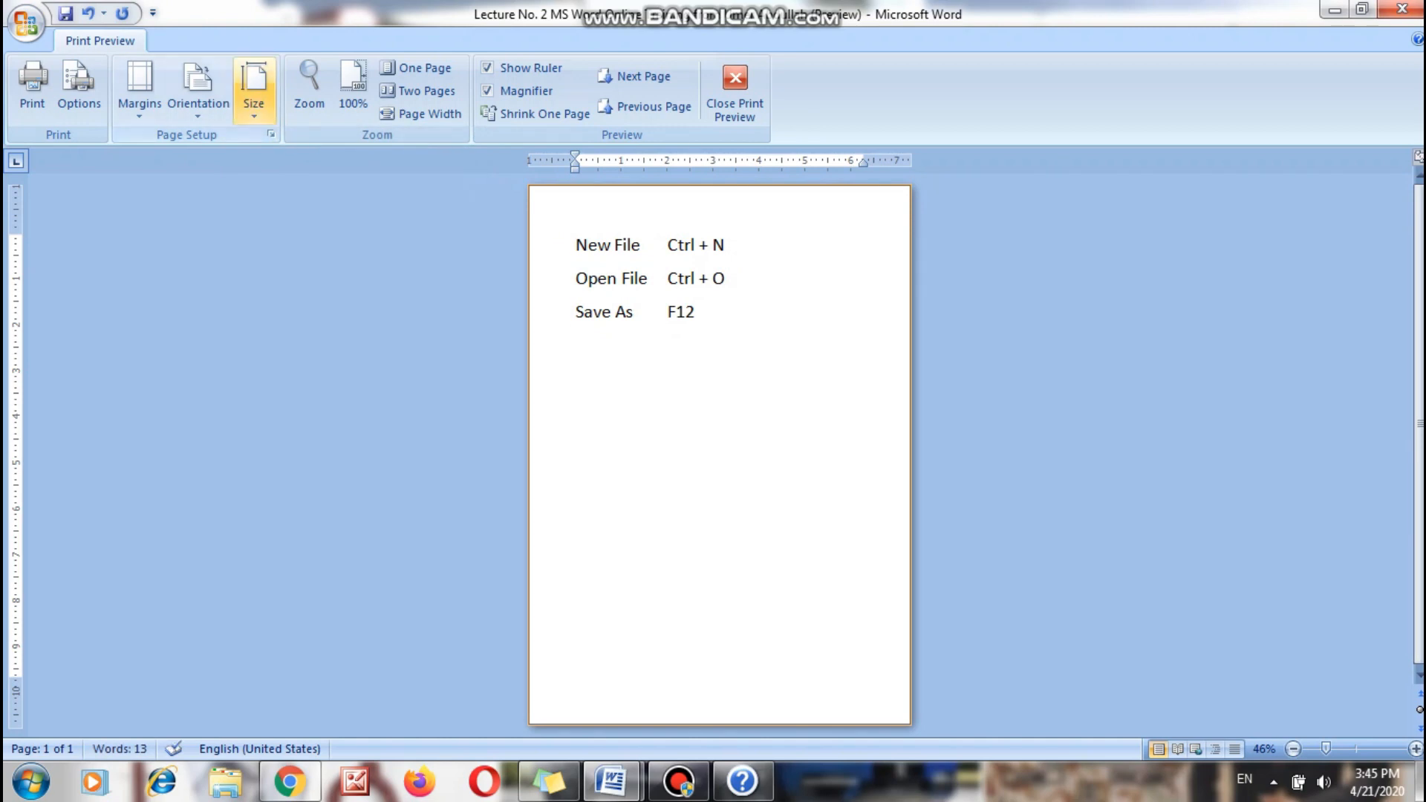
{"action": "left_click", "coordinate": [254, 88]}
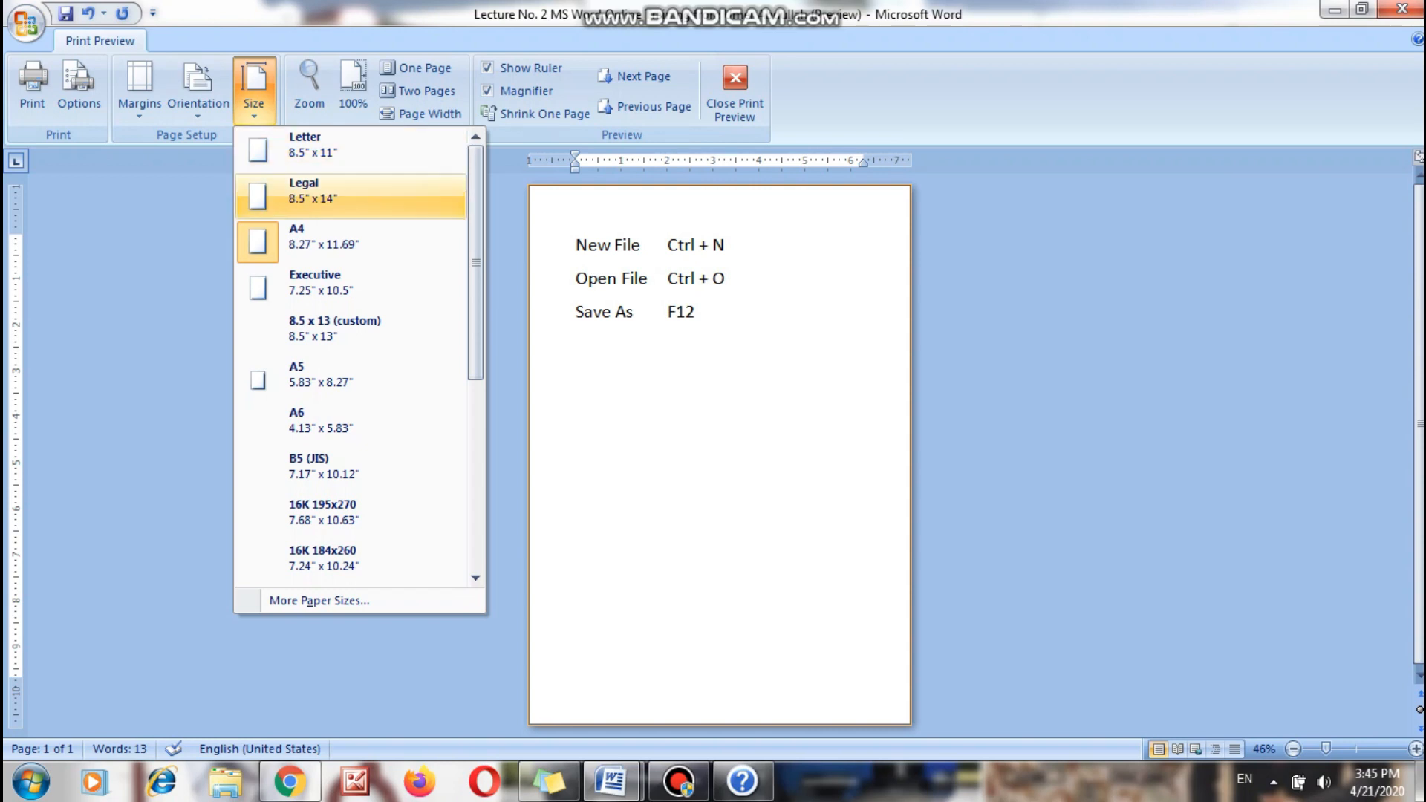
{"action": "left_click", "coordinate": [320, 191]}
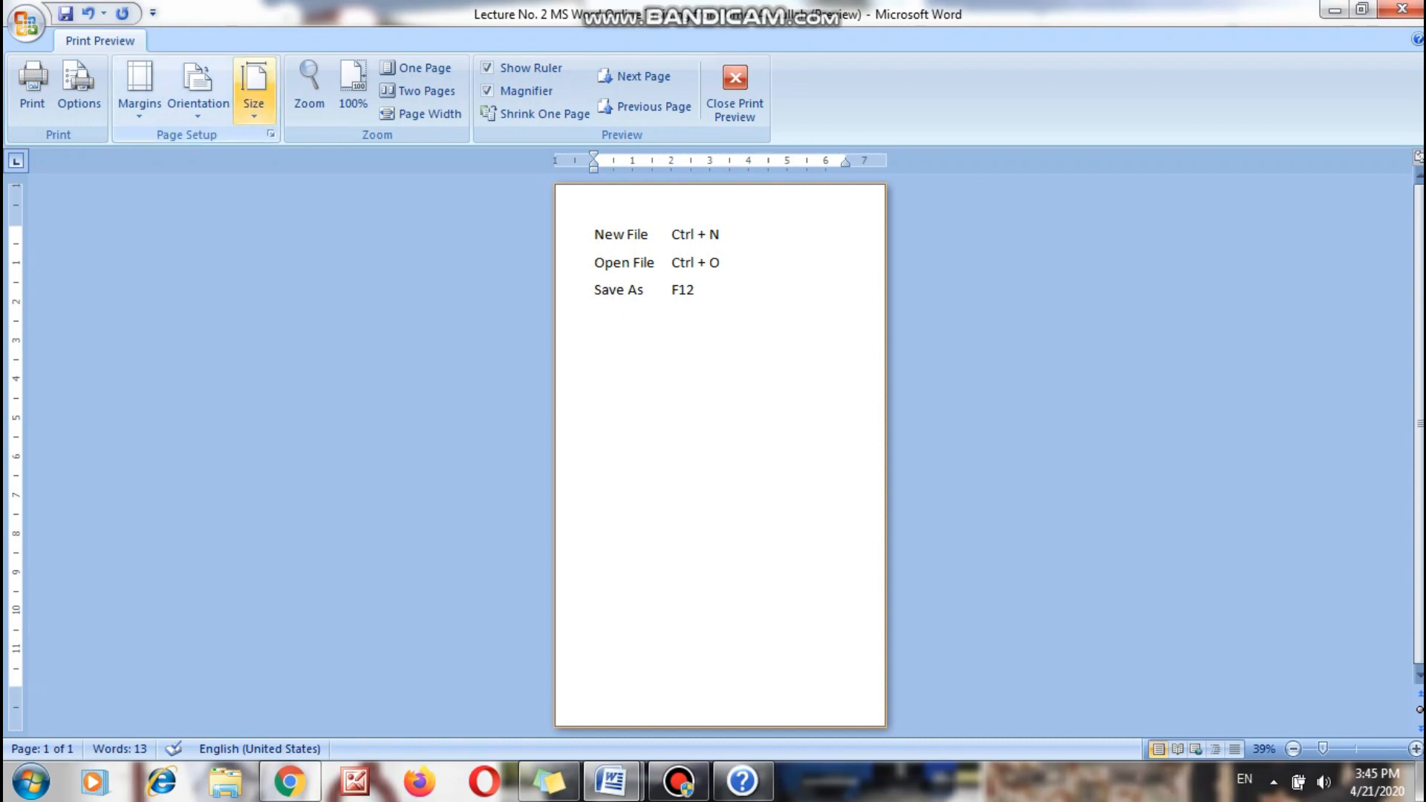
Browse the paper sizes offered for the previewed page and set it to 8.5 x 13 (custom), 8.5" x 13".
{"action": "left_click", "coordinate": [253, 89]}
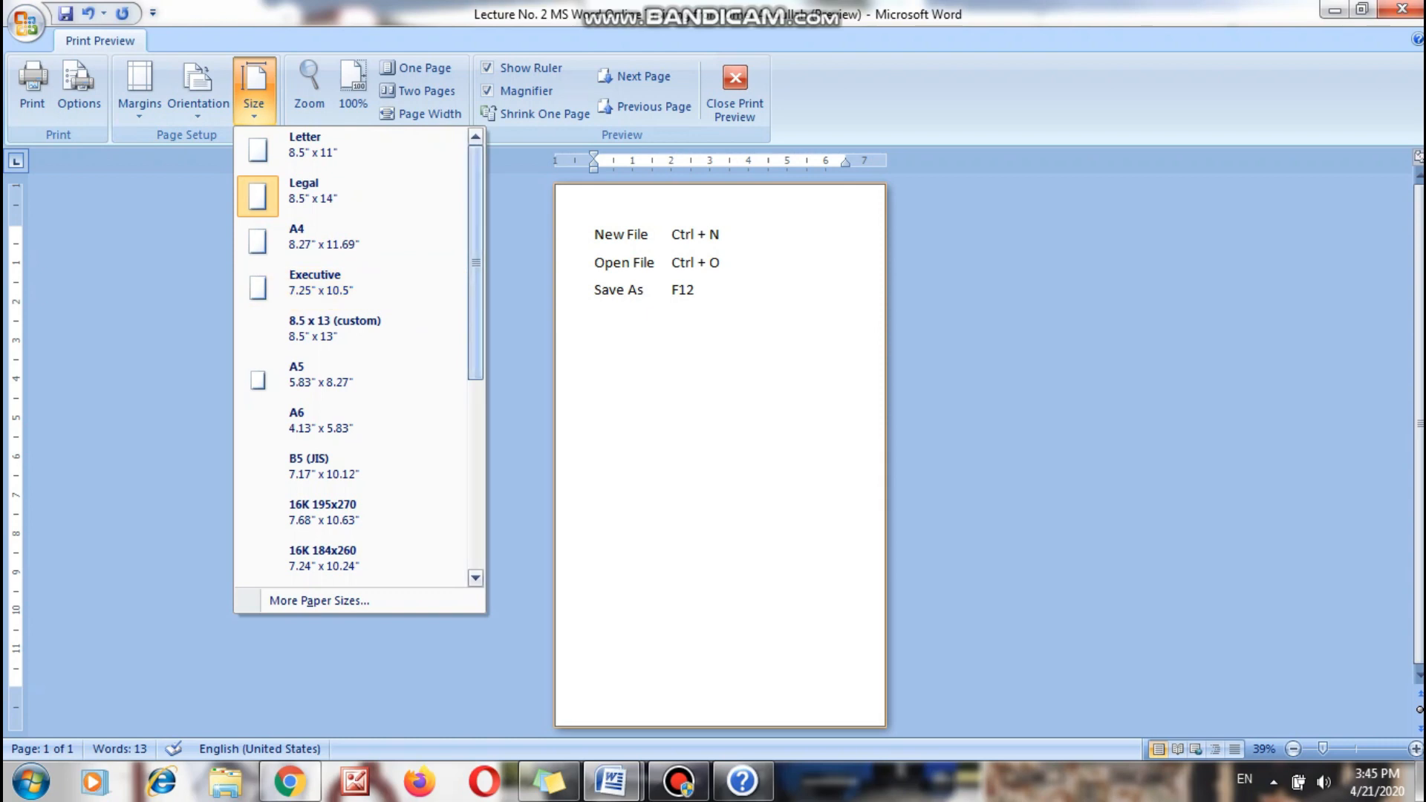
{"action": "scroll", "coordinate": [349, 357], "scroll_direction": "down", "scroll_amount": 4}
{"action": "scroll", "coordinate": [350, 357], "scroll_direction": "down", "scroll_amount": 4}
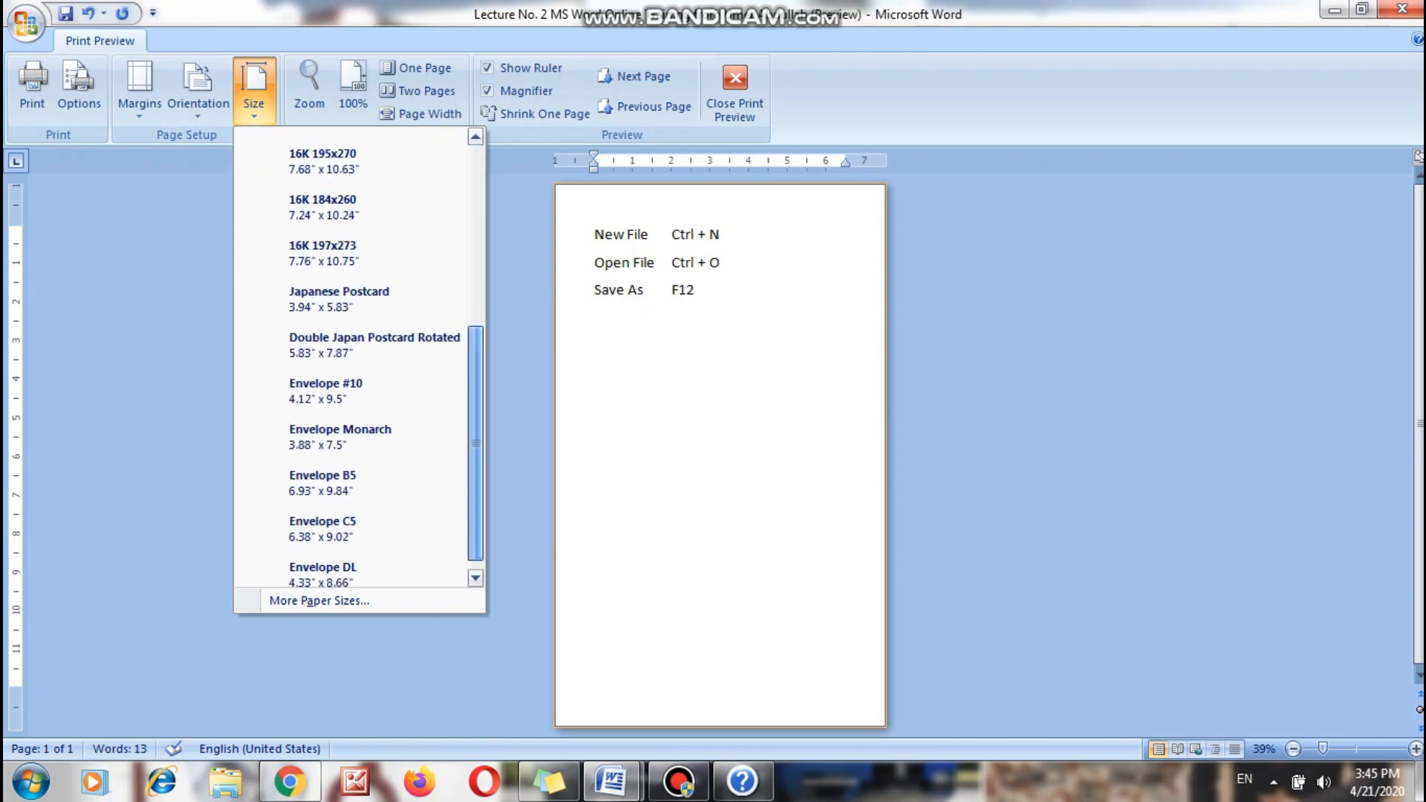
{"action": "scroll", "coordinate": [349, 357], "scroll_direction": "up", "scroll_amount": 2}
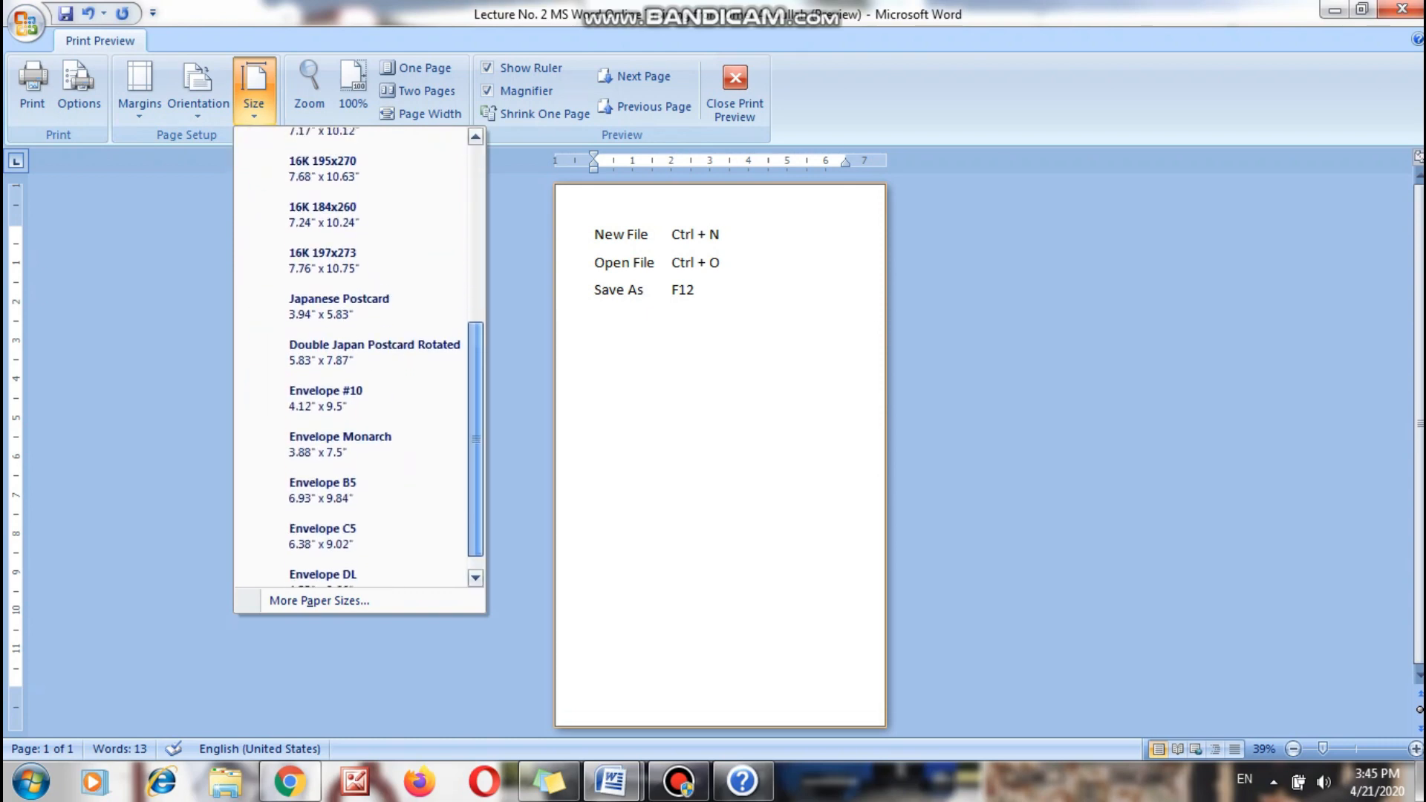
{"action": "scroll", "coordinate": [349, 357], "scroll_direction": "up", "scroll_amount": 2}
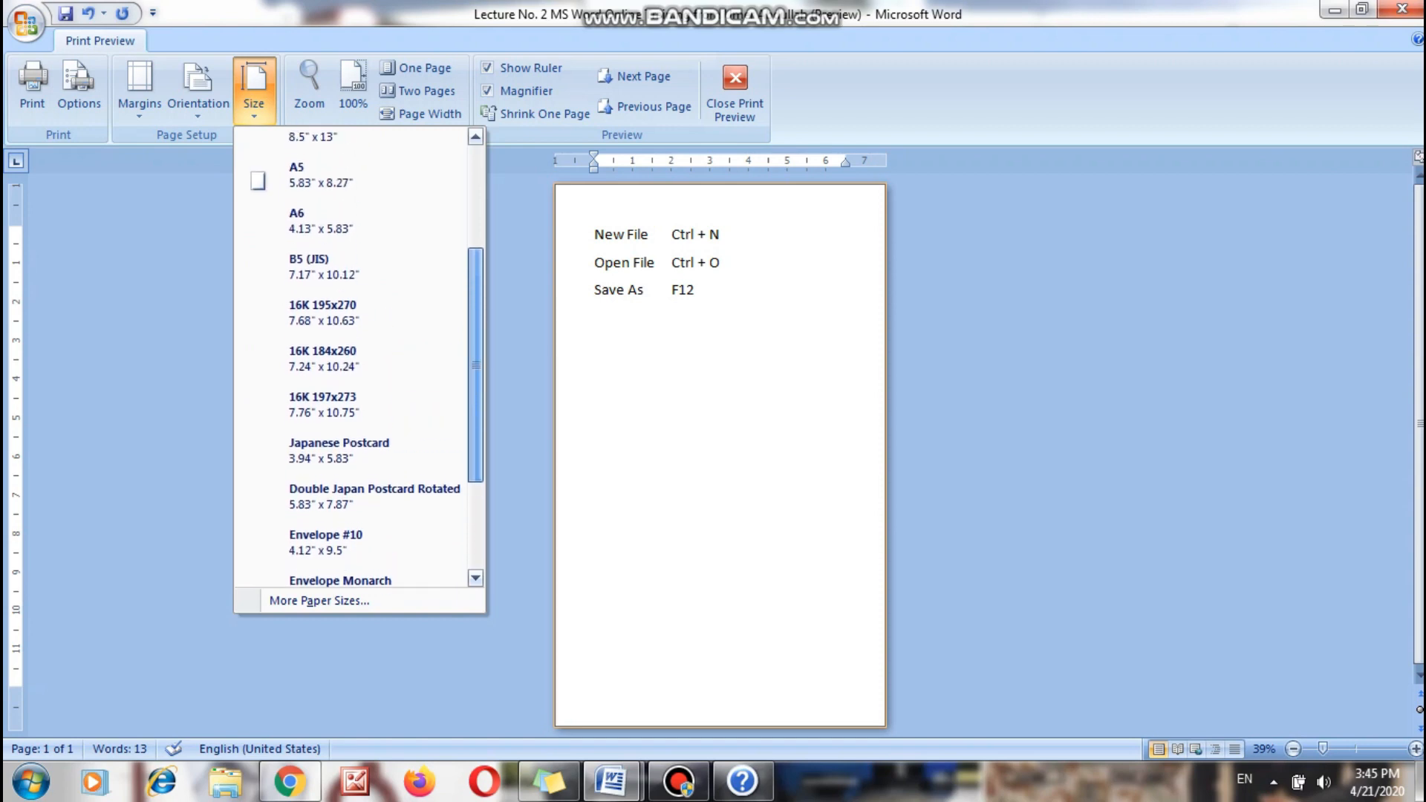
{"action": "scroll", "coordinate": [349, 357], "scroll_direction": "up", "scroll_amount": 4}
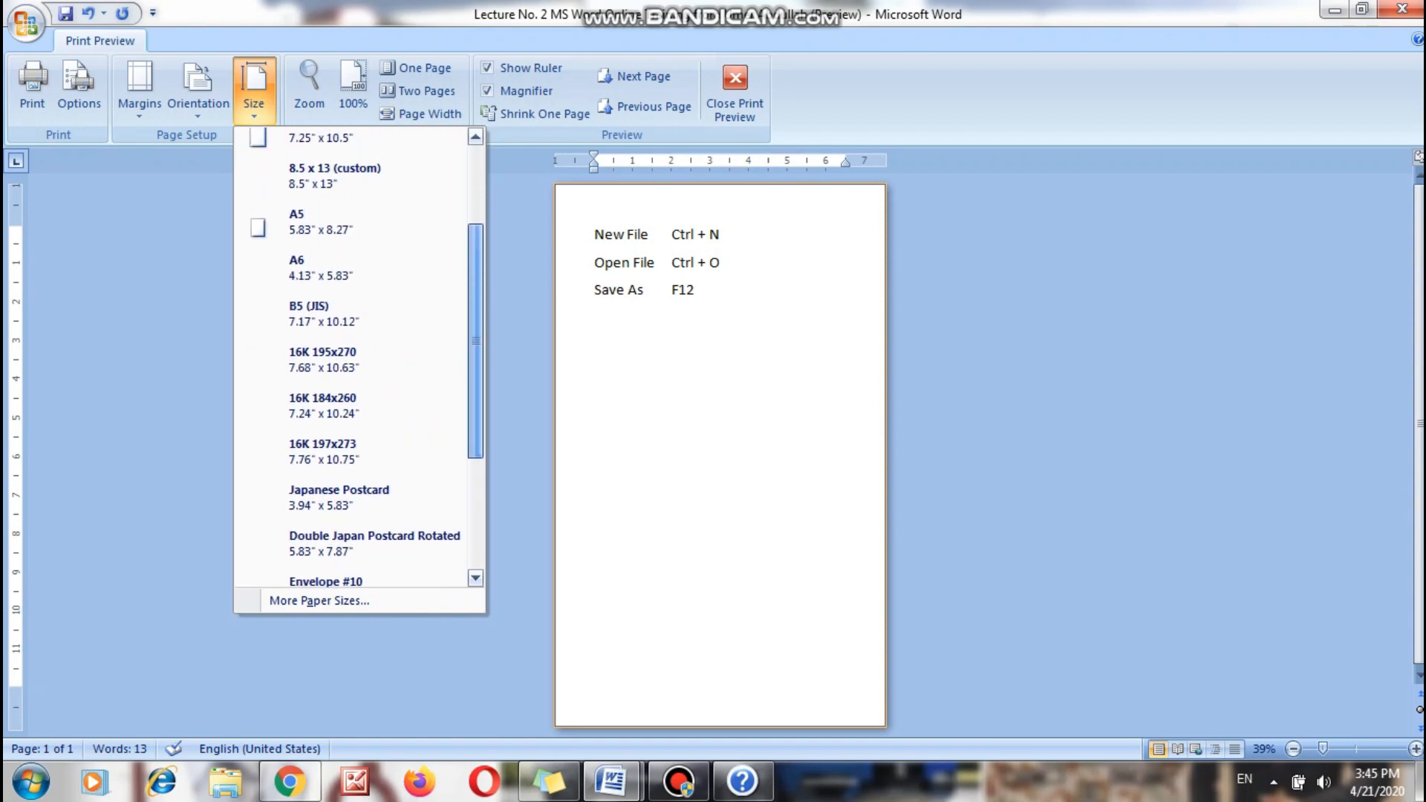
{"action": "scroll", "coordinate": [349, 327], "scroll_direction": "up", "scroll_amount": 1}
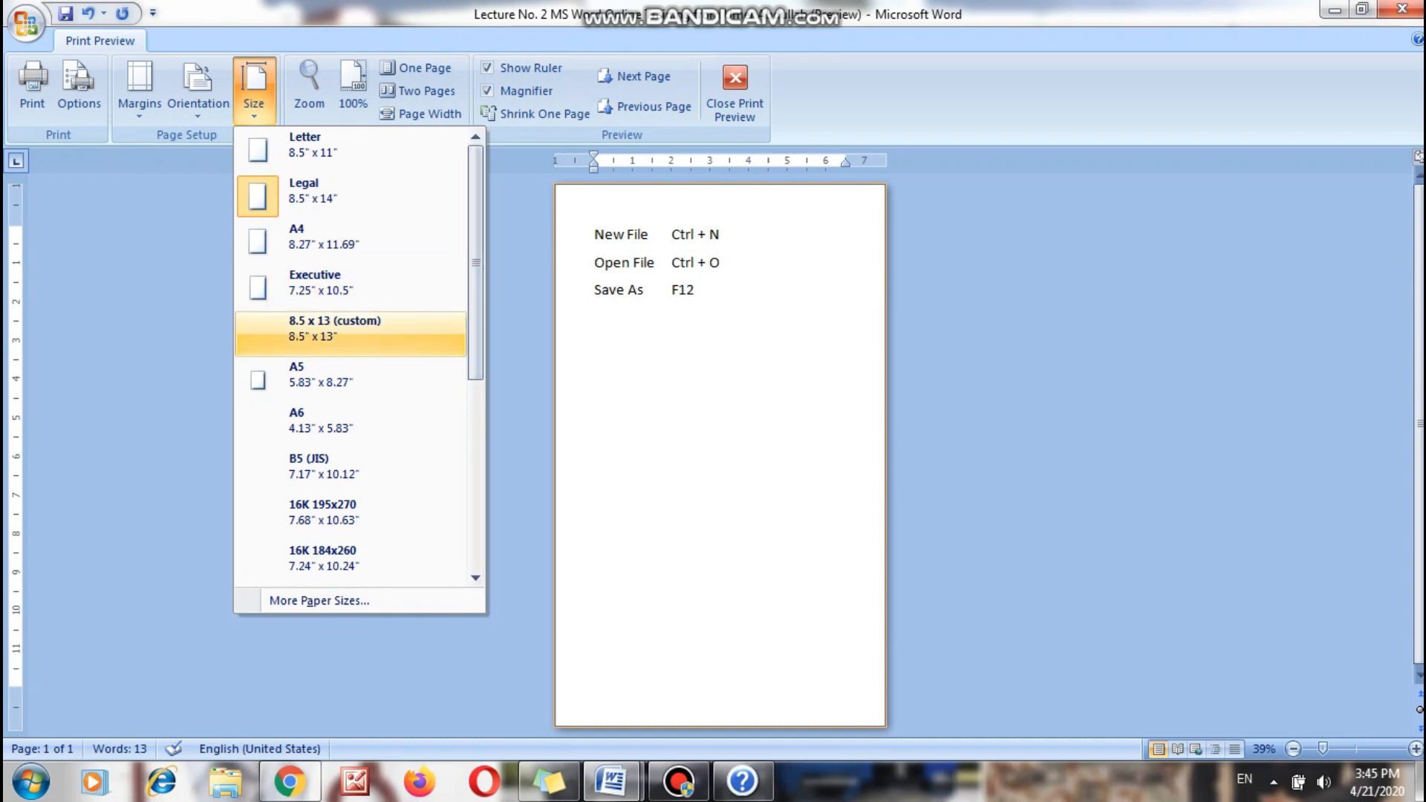
{"action": "left_click", "coordinate": [350, 328]}
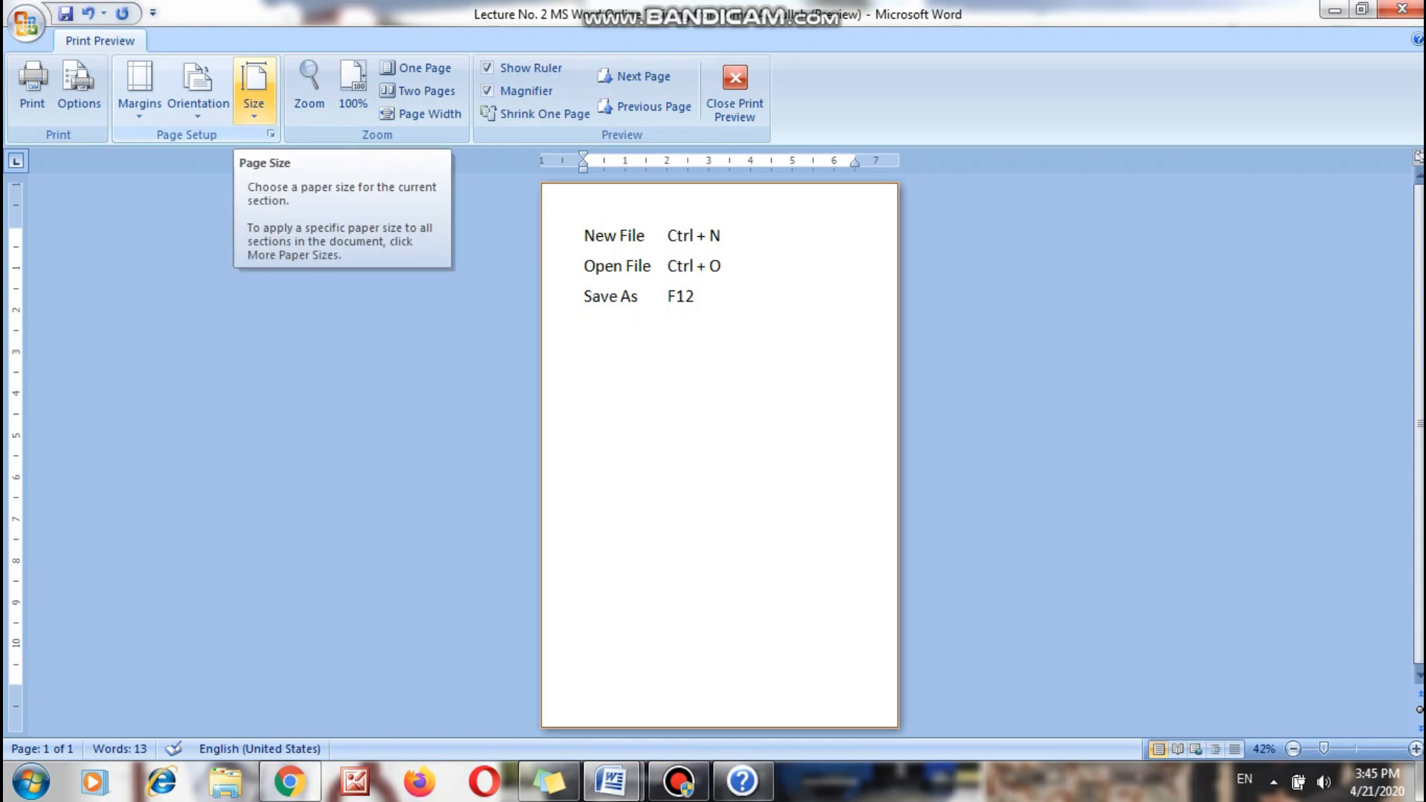
{"action": "left_click", "coordinate": [253, 89]}
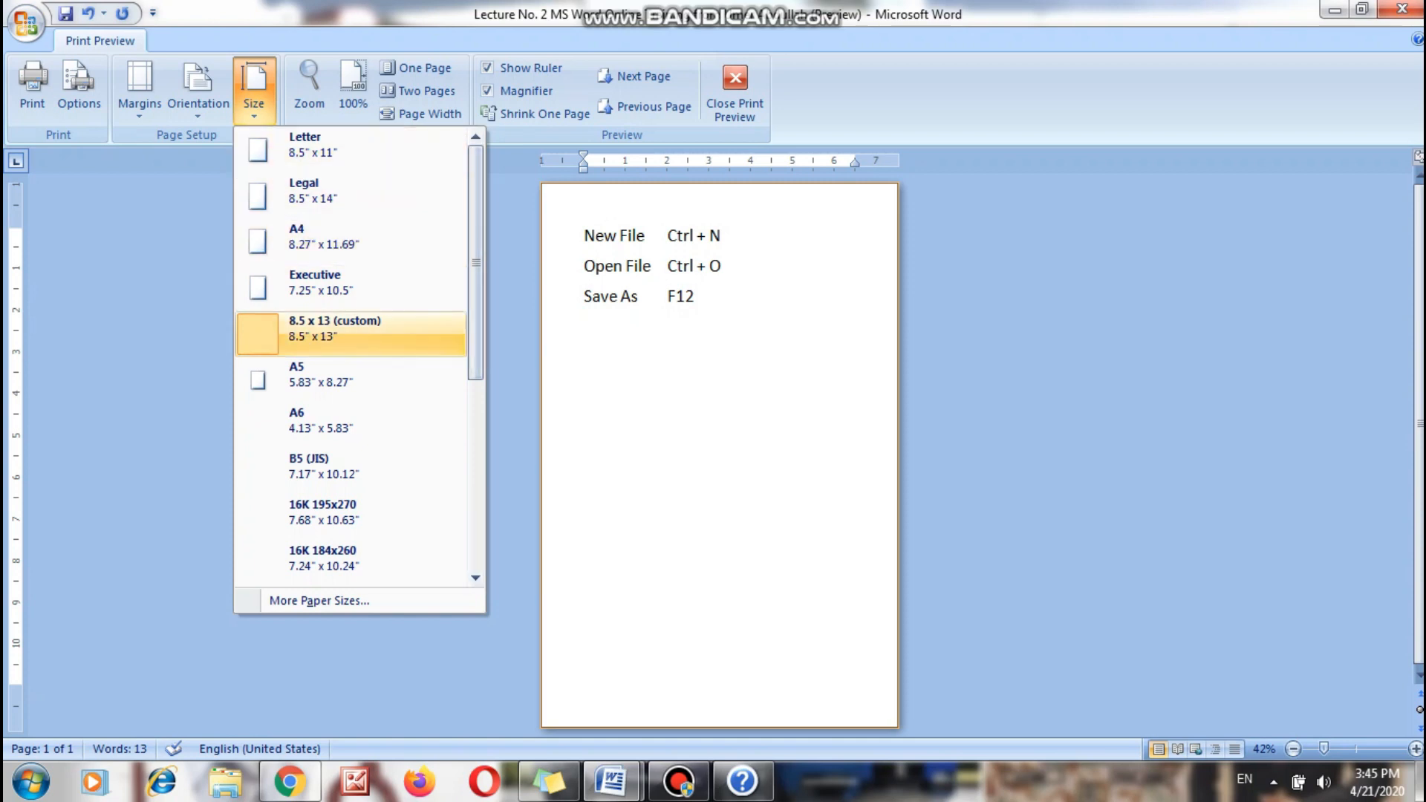
Zoom the previewed page to 200% and return it to the whole-page view.
{"action": "left_click", "coordinate": [309, 86]}
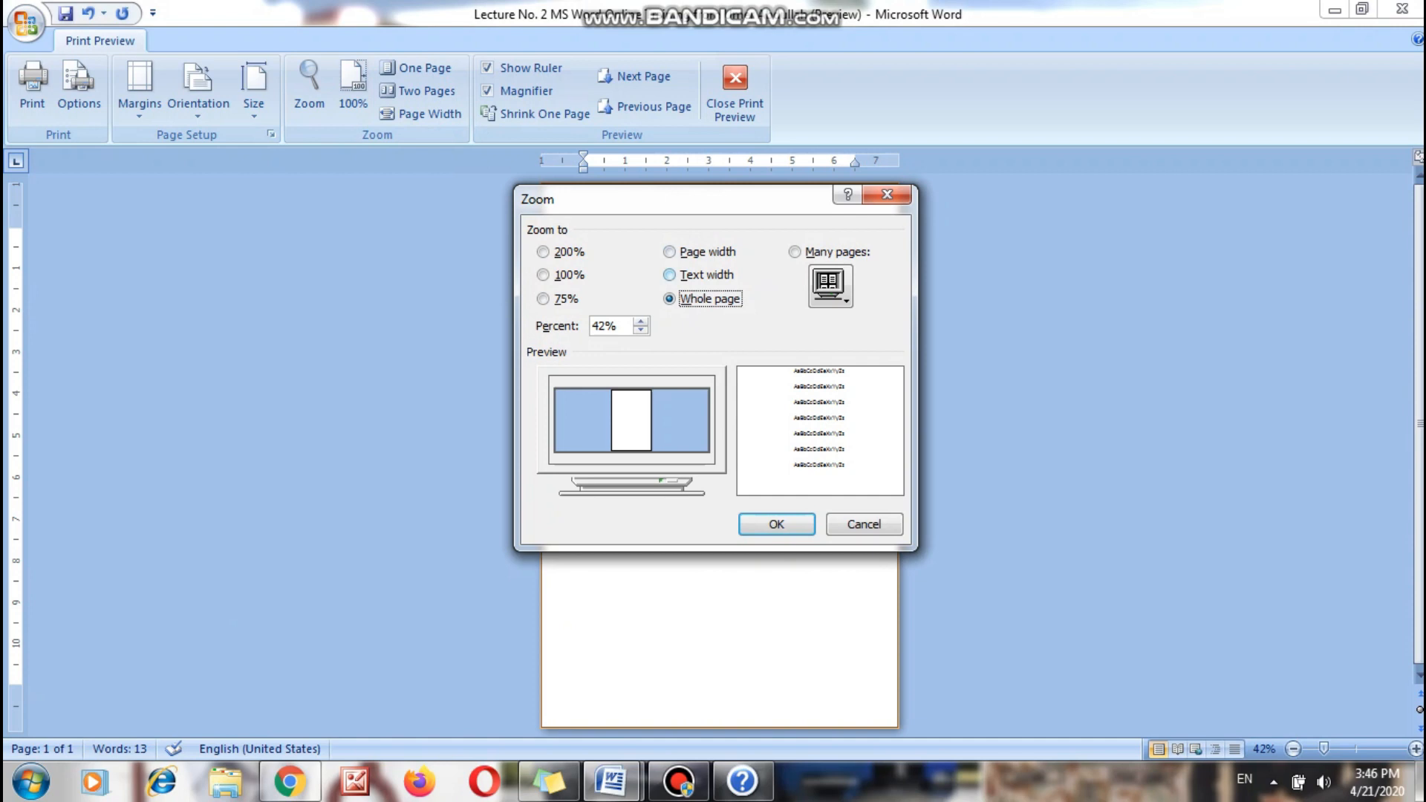
{"action": "left_click", "coordinate": [543, 252]}
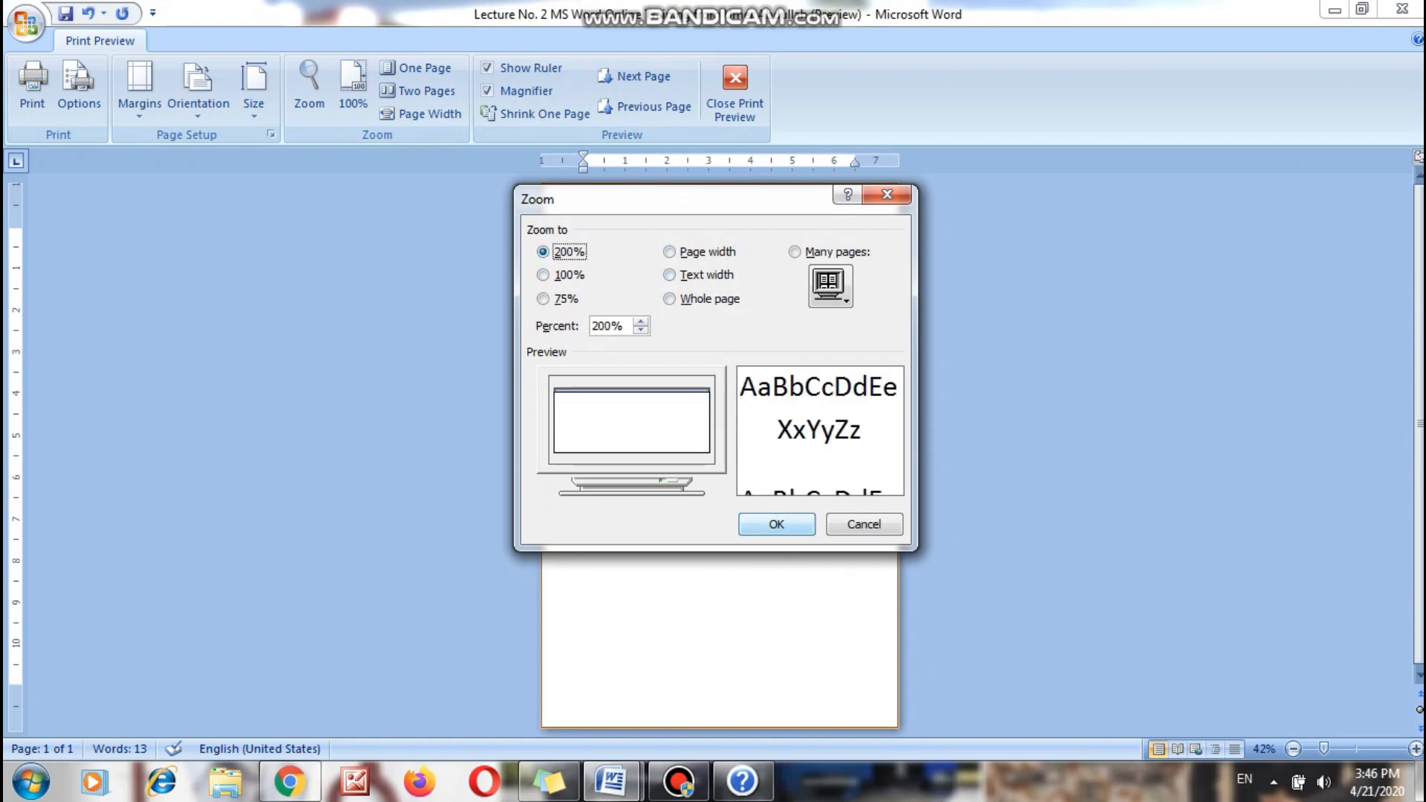
{"action": "left_click", "coordinate": [776, 524]}
{"action": "left_click", "coordinate": [757, 572]}
{"action": "left_click", "coordinate": [751, 402]}
{"action": "left_click", "coordinate": [750, 405]}
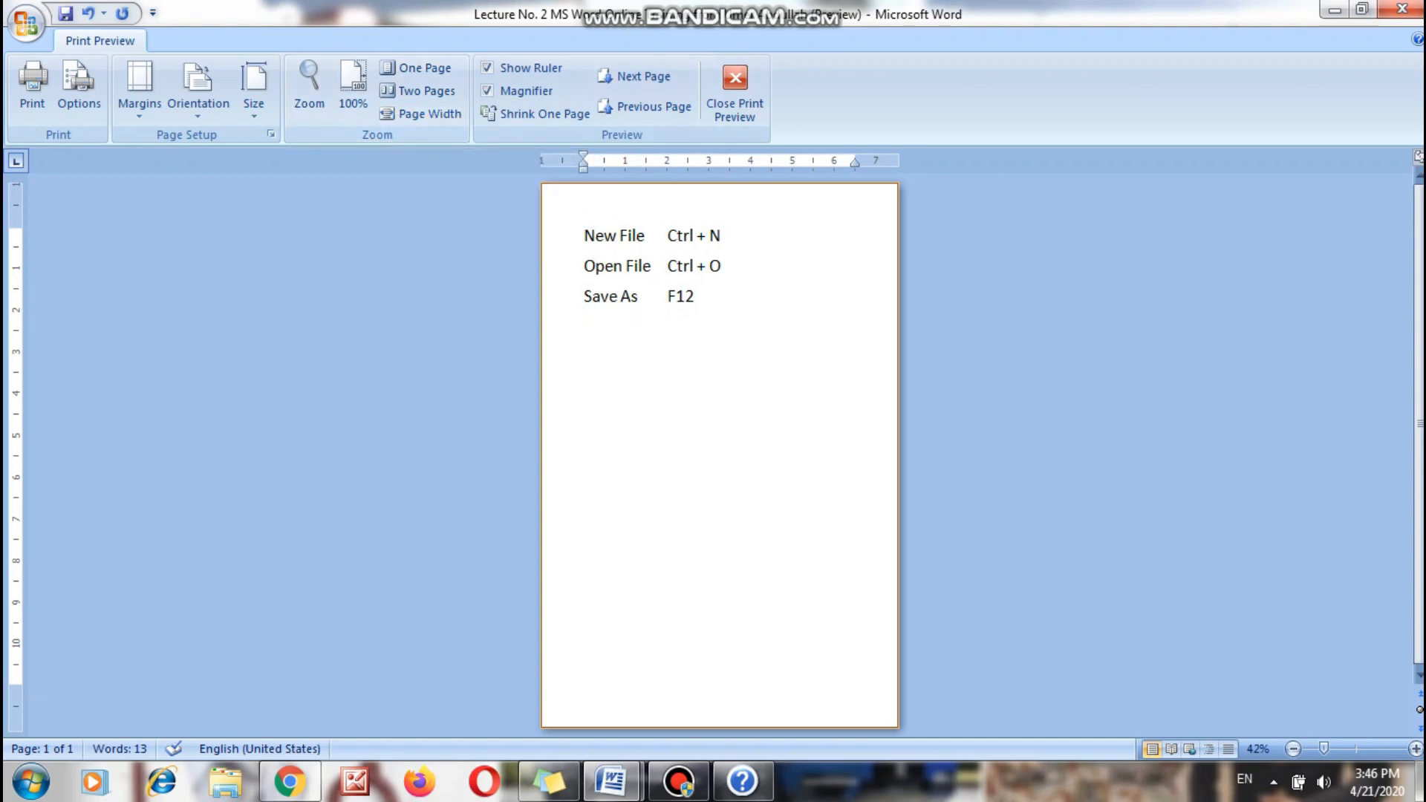
Close the shortcut list's Print Preview and open the Pakistan document in Print Preview.
{"action": "left_click", "coordinate": [735, 89]}
{"action": "left_click", "coordinate": [612, 782]}
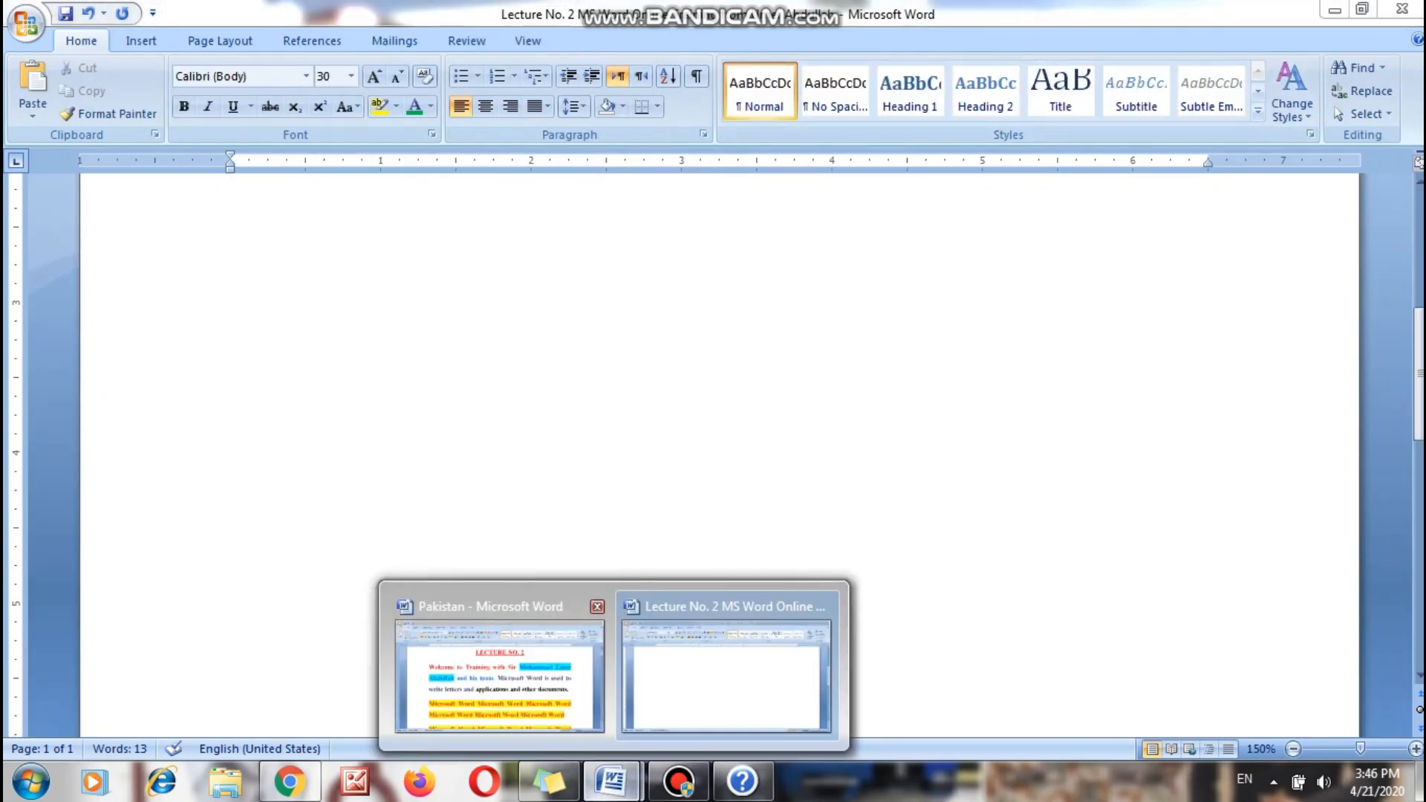
{"action": "left_click", "coordinate": [495, 669]}
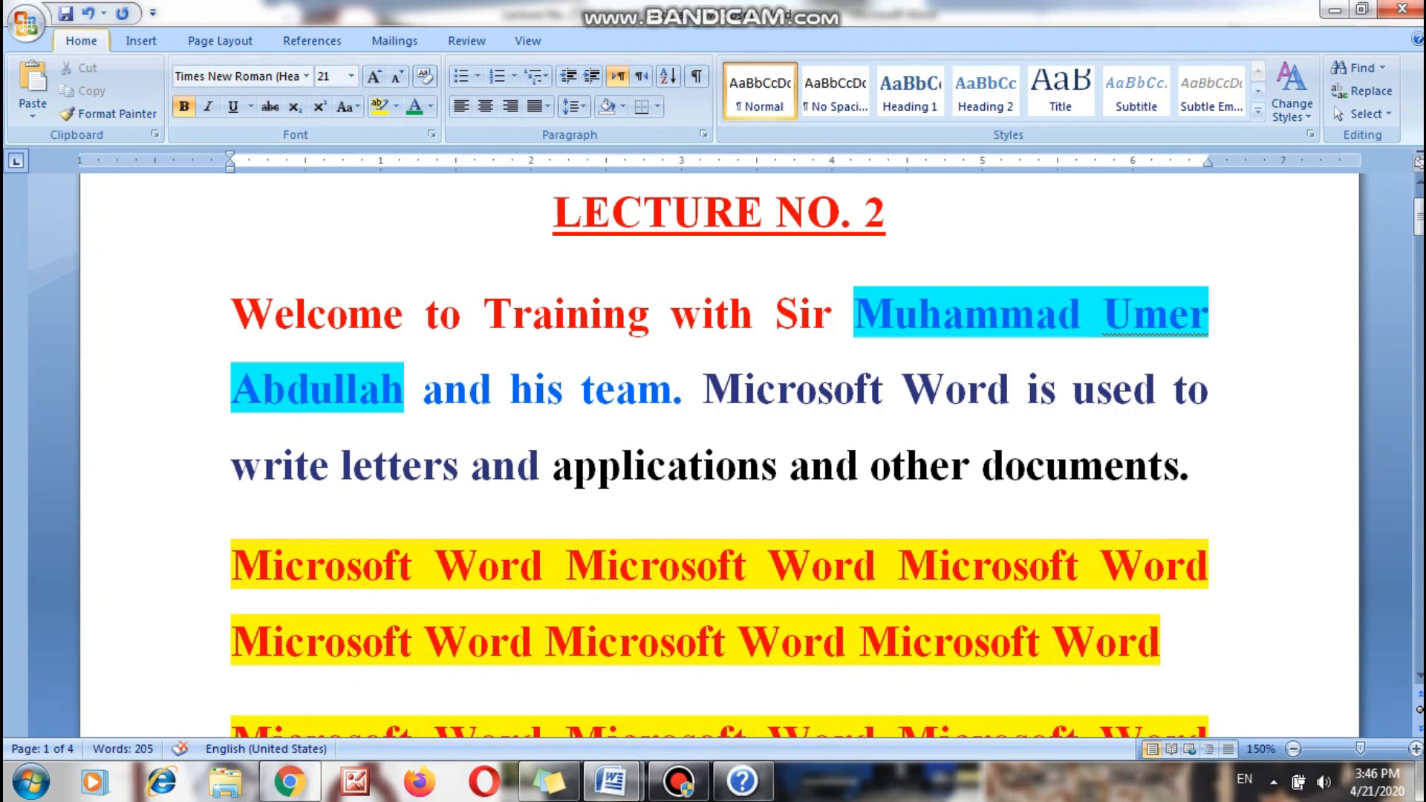
{"action": "left_click", "coordinate": [26, 24]}
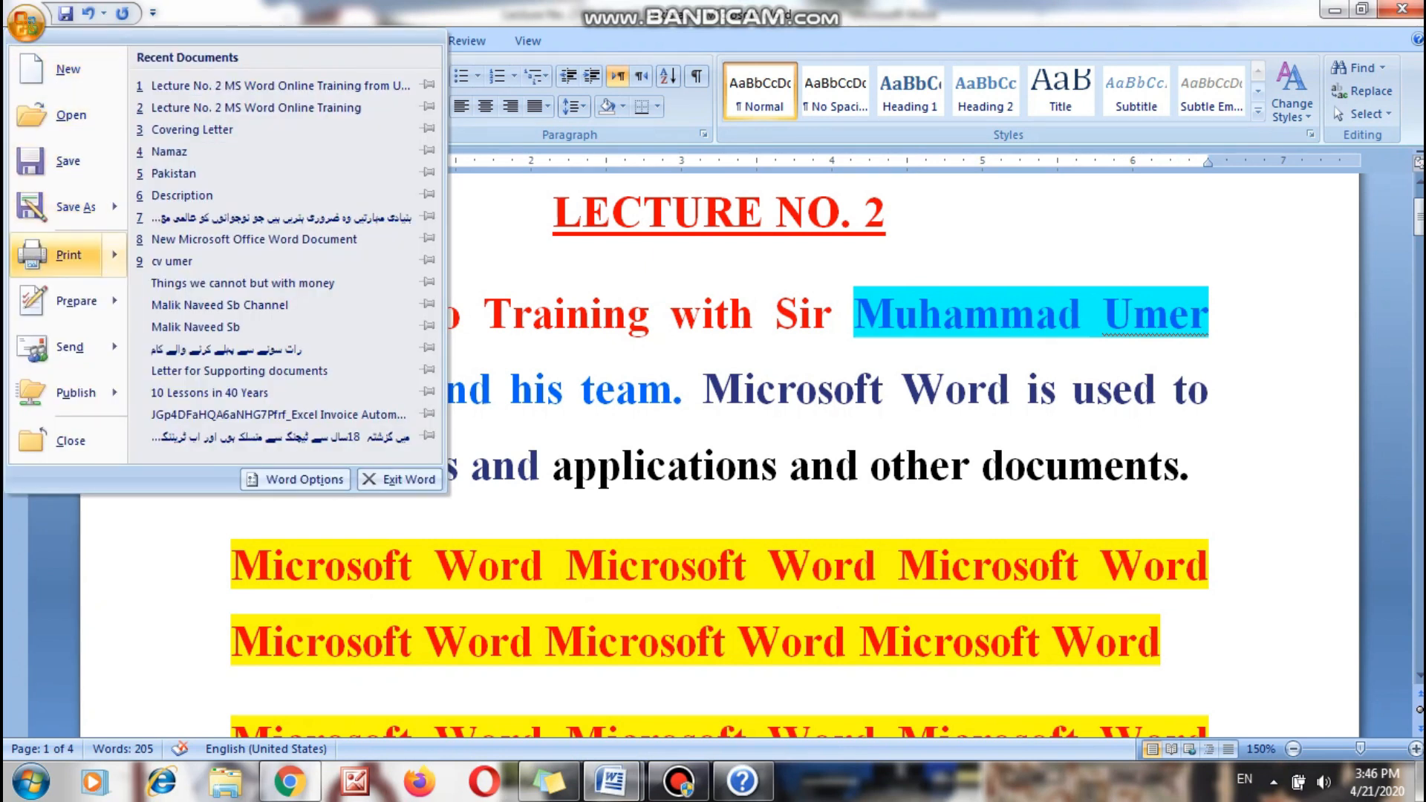
{"action": "mouse_move", "coordinate": [69, 255]}
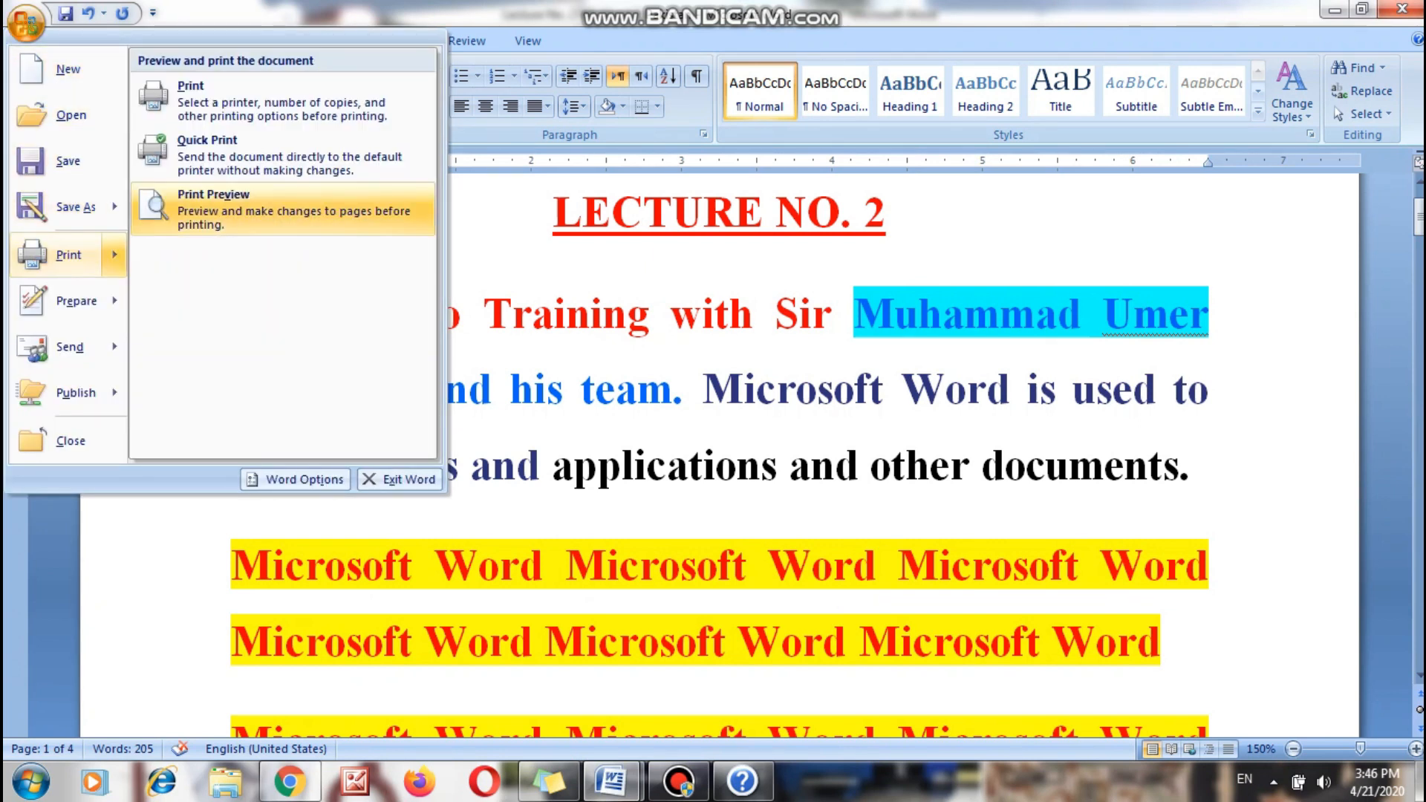
{"action": "left_click", "coordinate": [223, 209]}
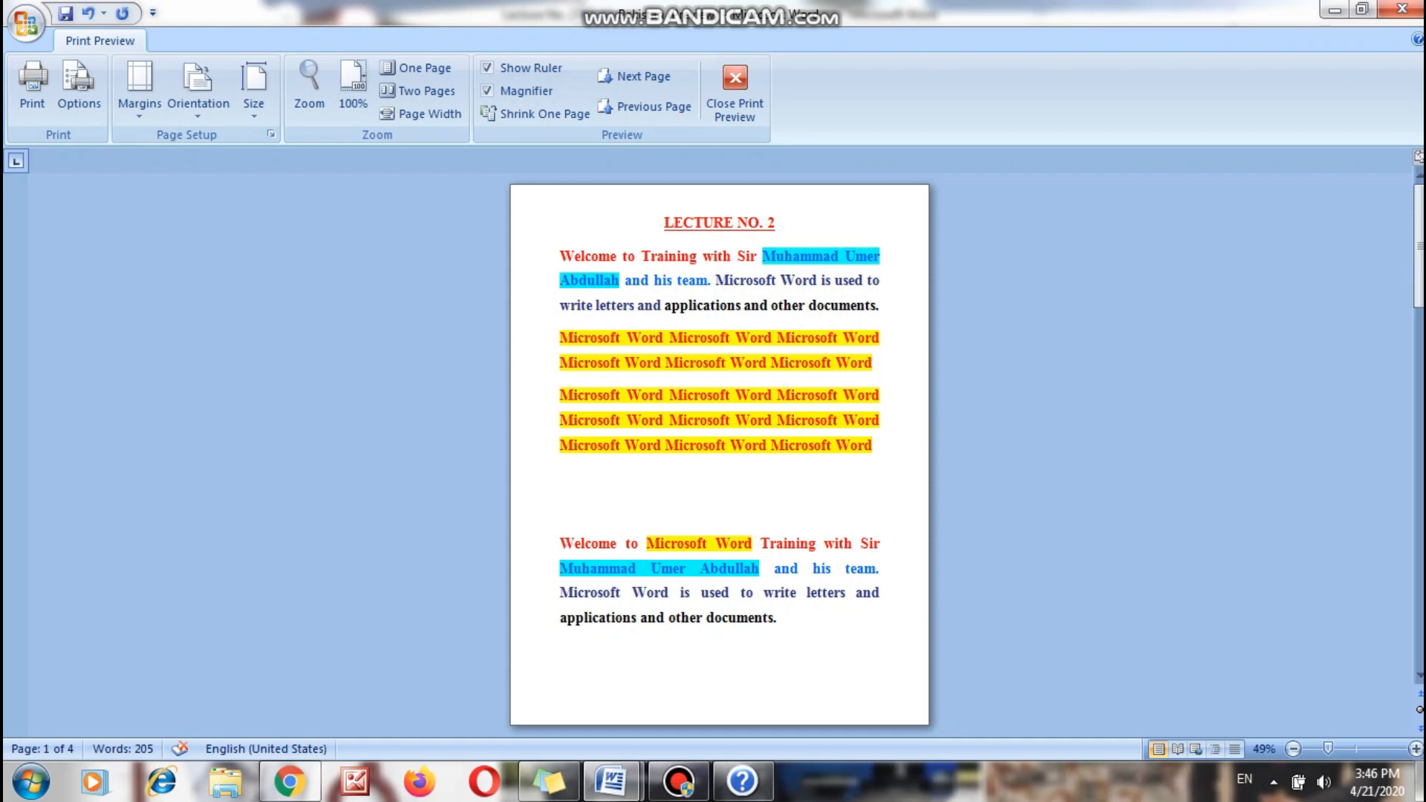
Preview two pages side by side, switch the ruler off and on, and return to the one-page view.
{"action": "left_click", "coordinate": [420, 91]}
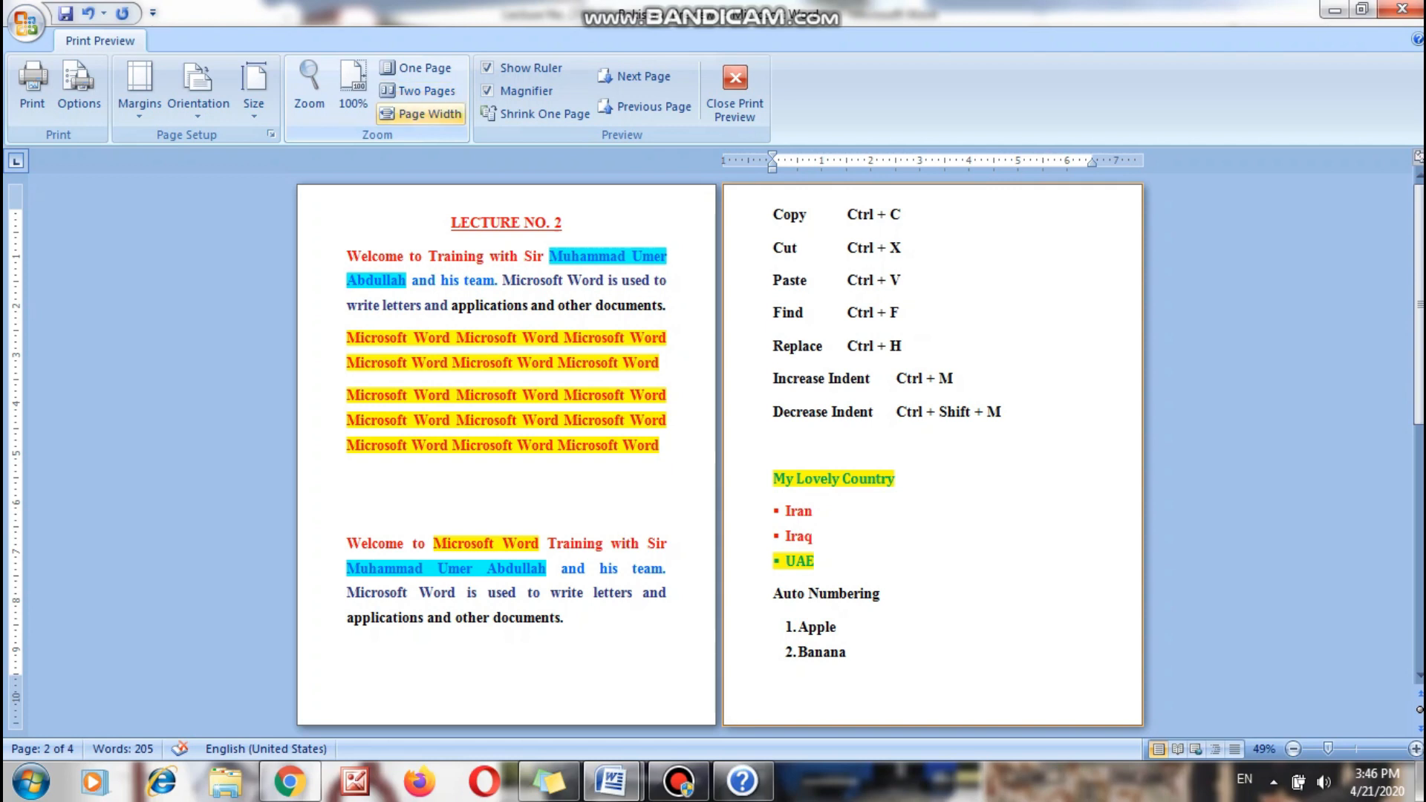
{"action": "left_click", "coordinate": [424, 114]}
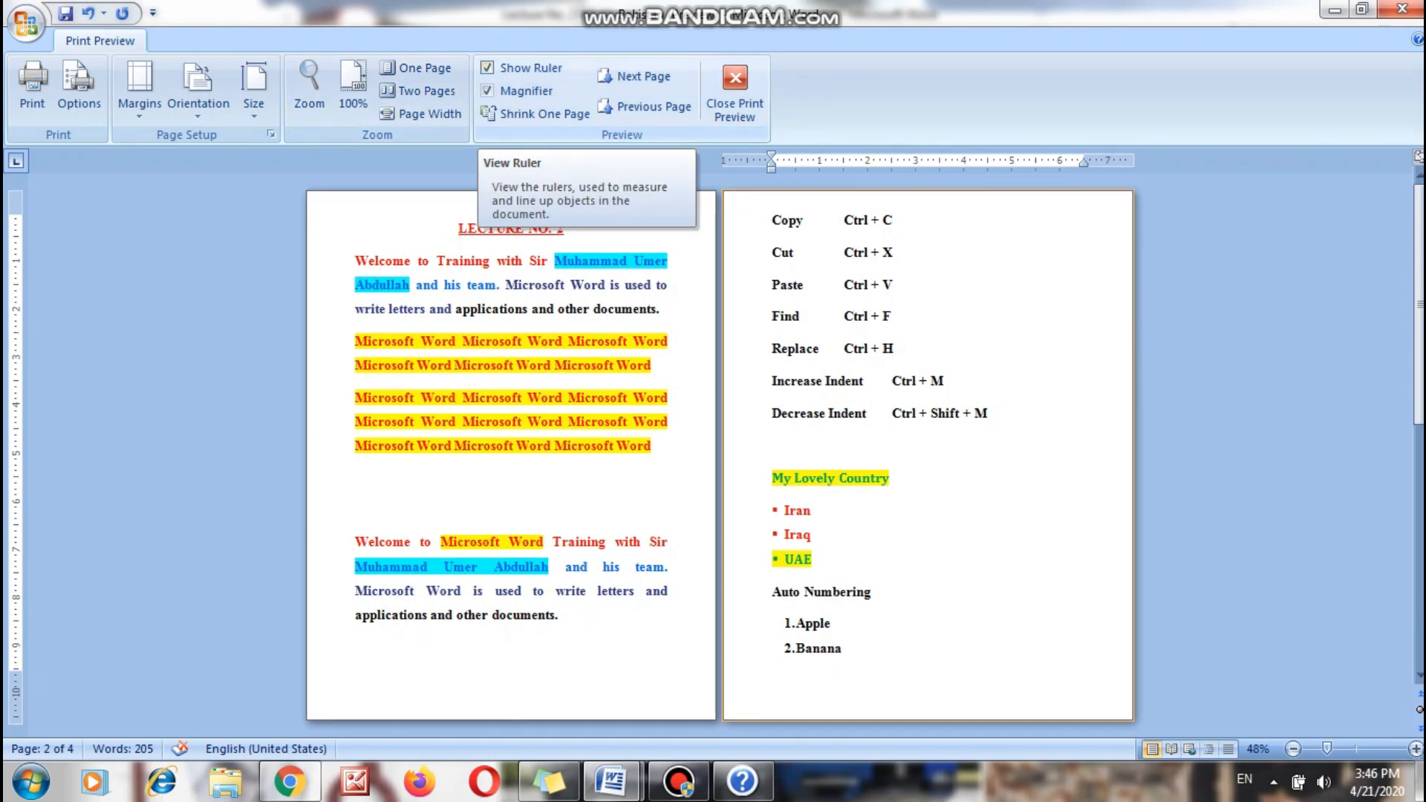
{"action": "left_click", "coordinate": [487, 68]}
{"action": "left_click", "coordinate": [487, 68]}
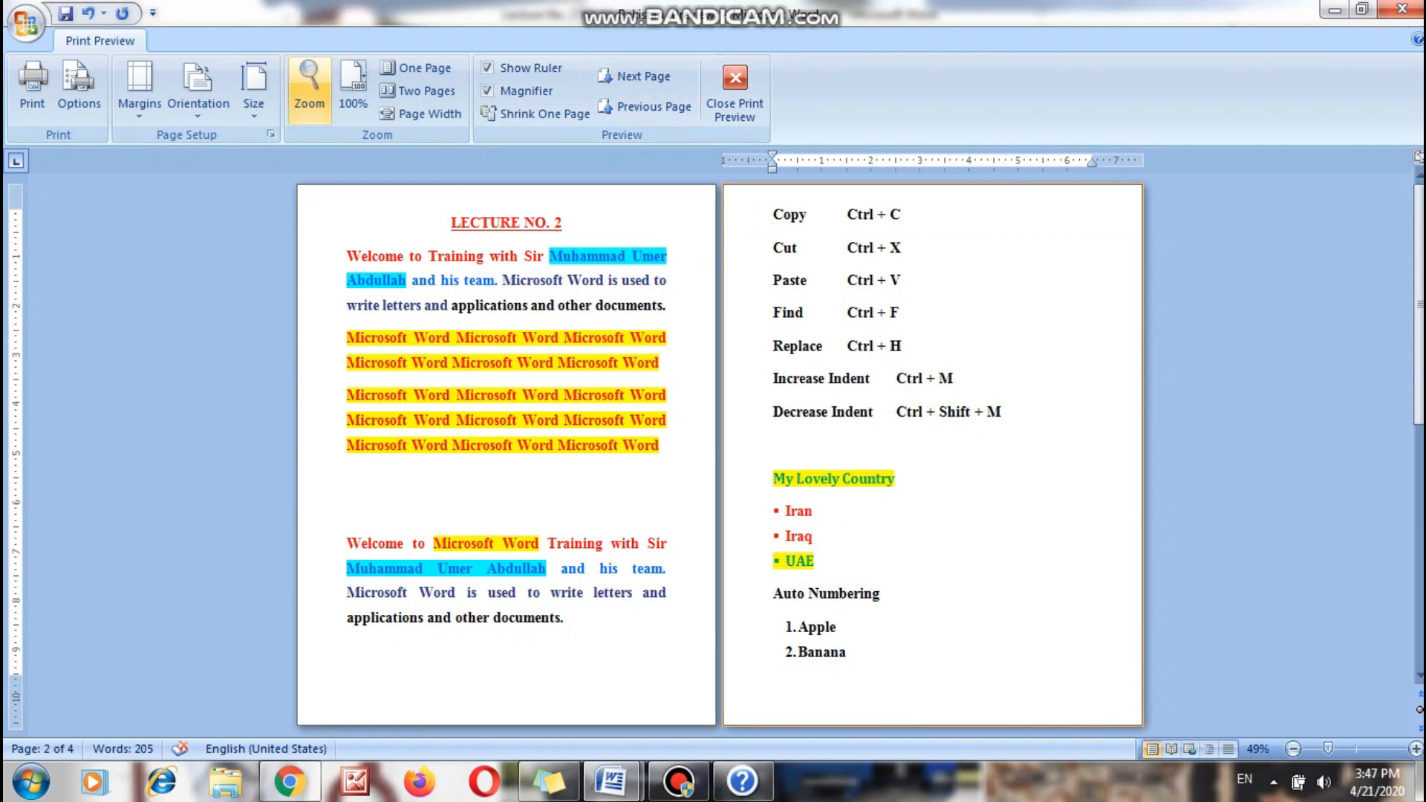
{"action": "left_click", "coordinate": [416, 67]}
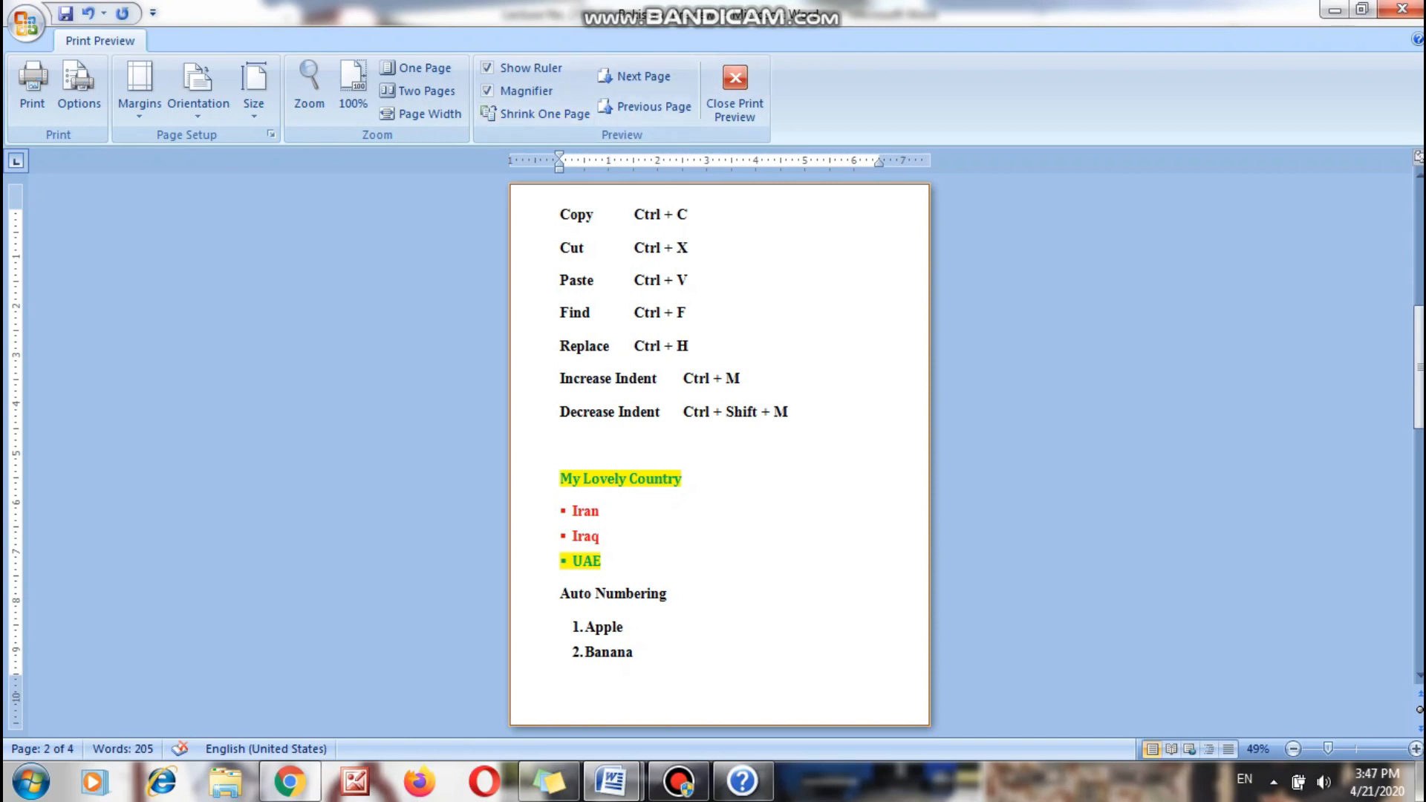
Switch the Magnifier off for the previewed page and switch it back on.
{"action": "left_click", "coordinate": [487, 91]}
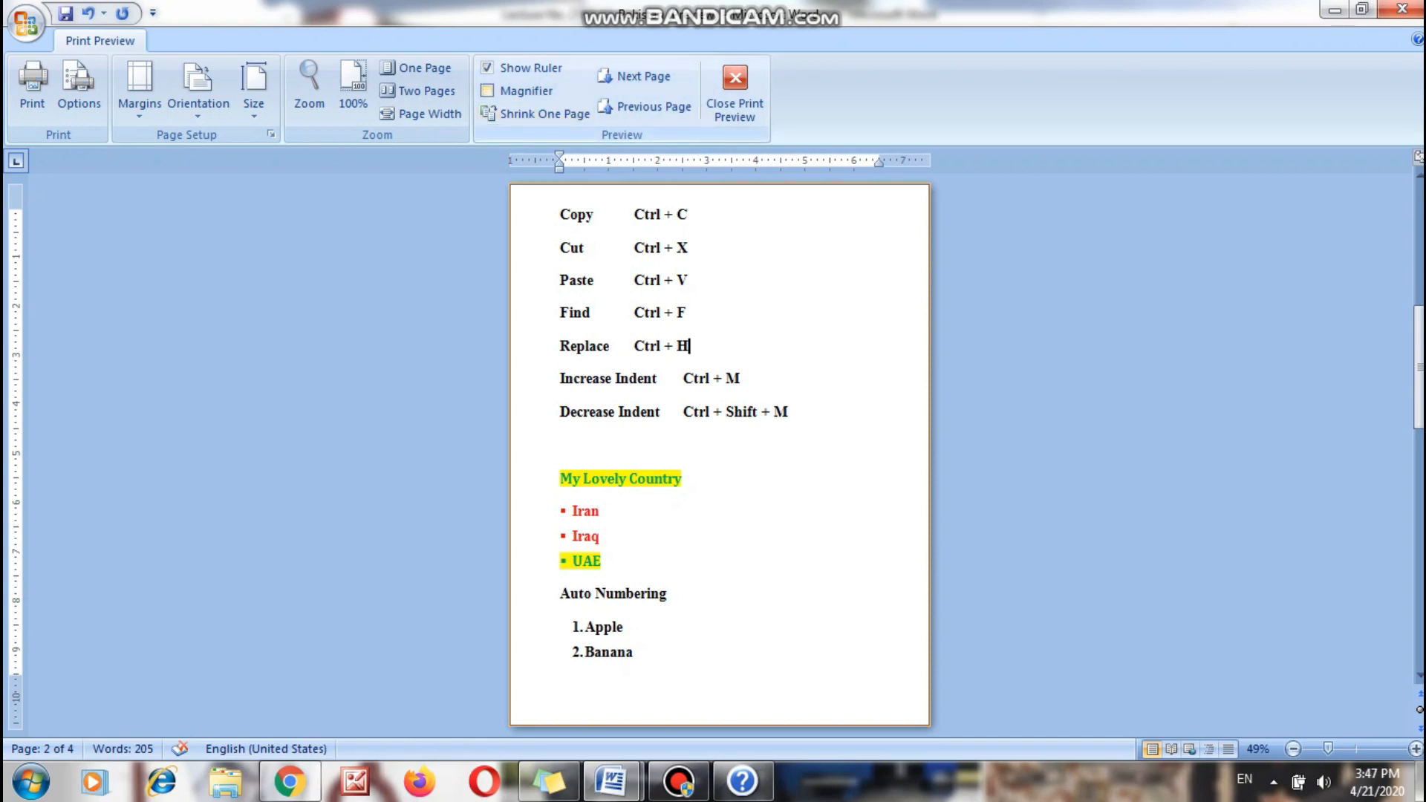
{"action": "left_click", "coordinate": [487, 90]}
{"action": "left_click", "coordinate": [719, 316]}
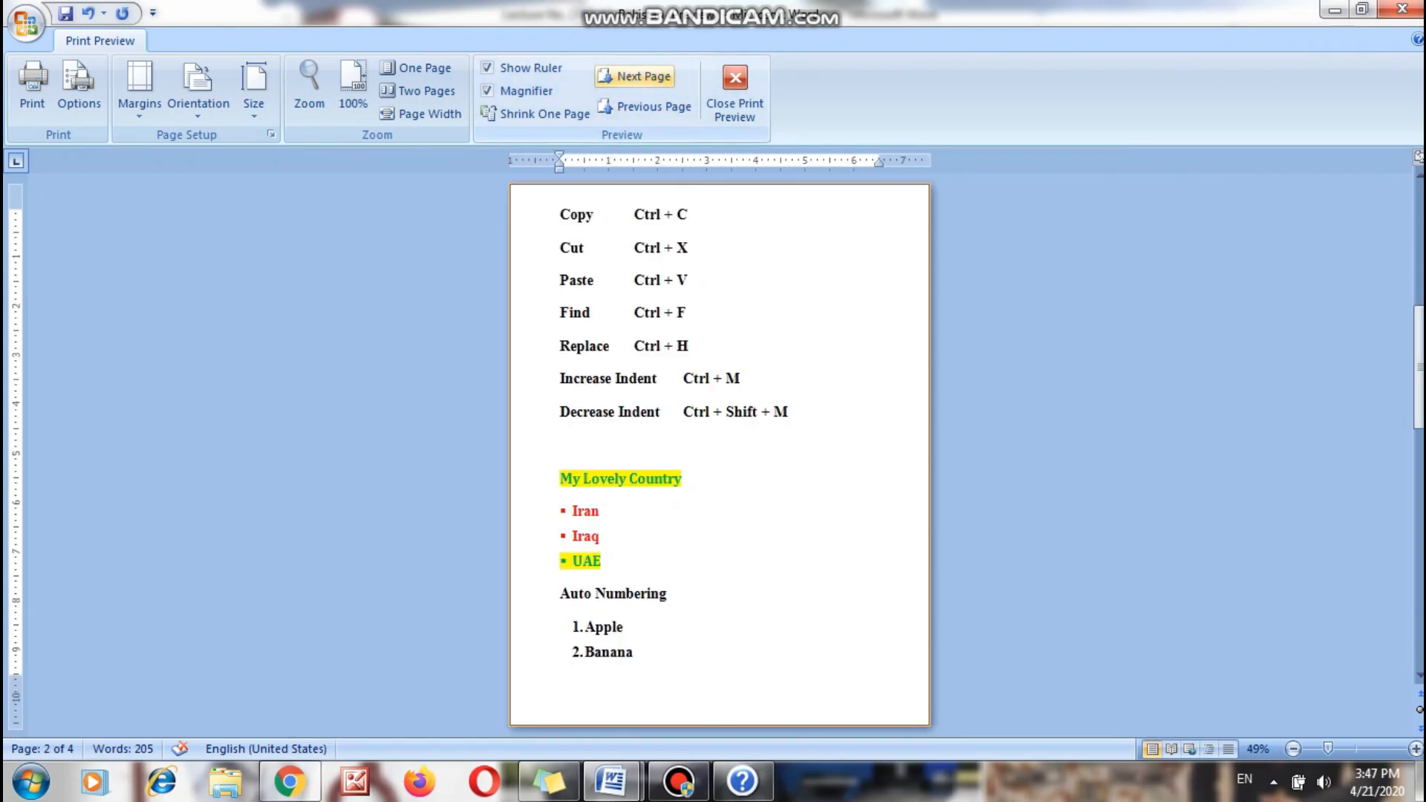
Page forward through the preview to page 4, return to page 1, and close Print Preview.
{"action": "left_click", "coordinate": [643, 76]}
{"action": "left_click", "coordinate": [643, 76]}
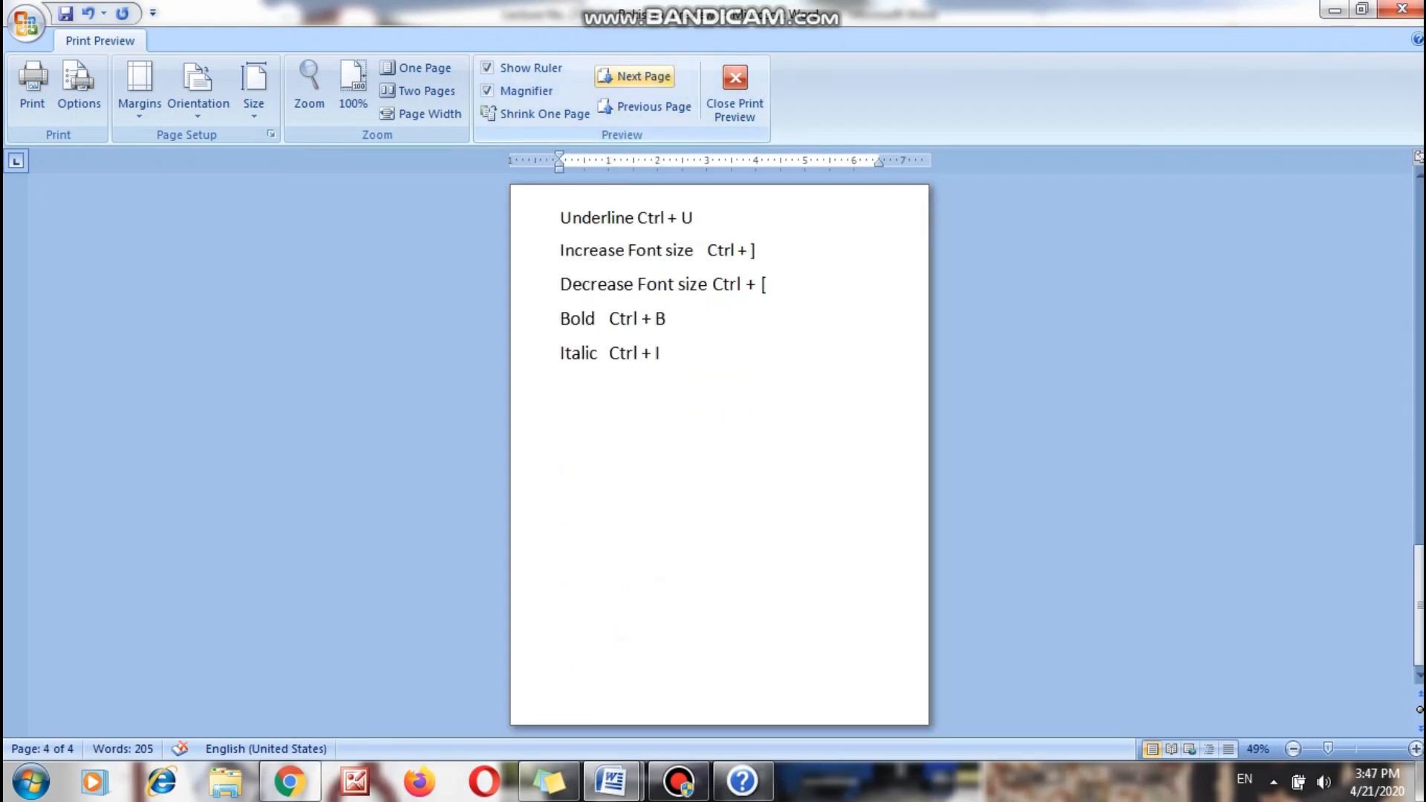
{"action": "left_click", "coordinate": [645, 106]}
{"action": "left_click", "coordinate": [645, 106]}
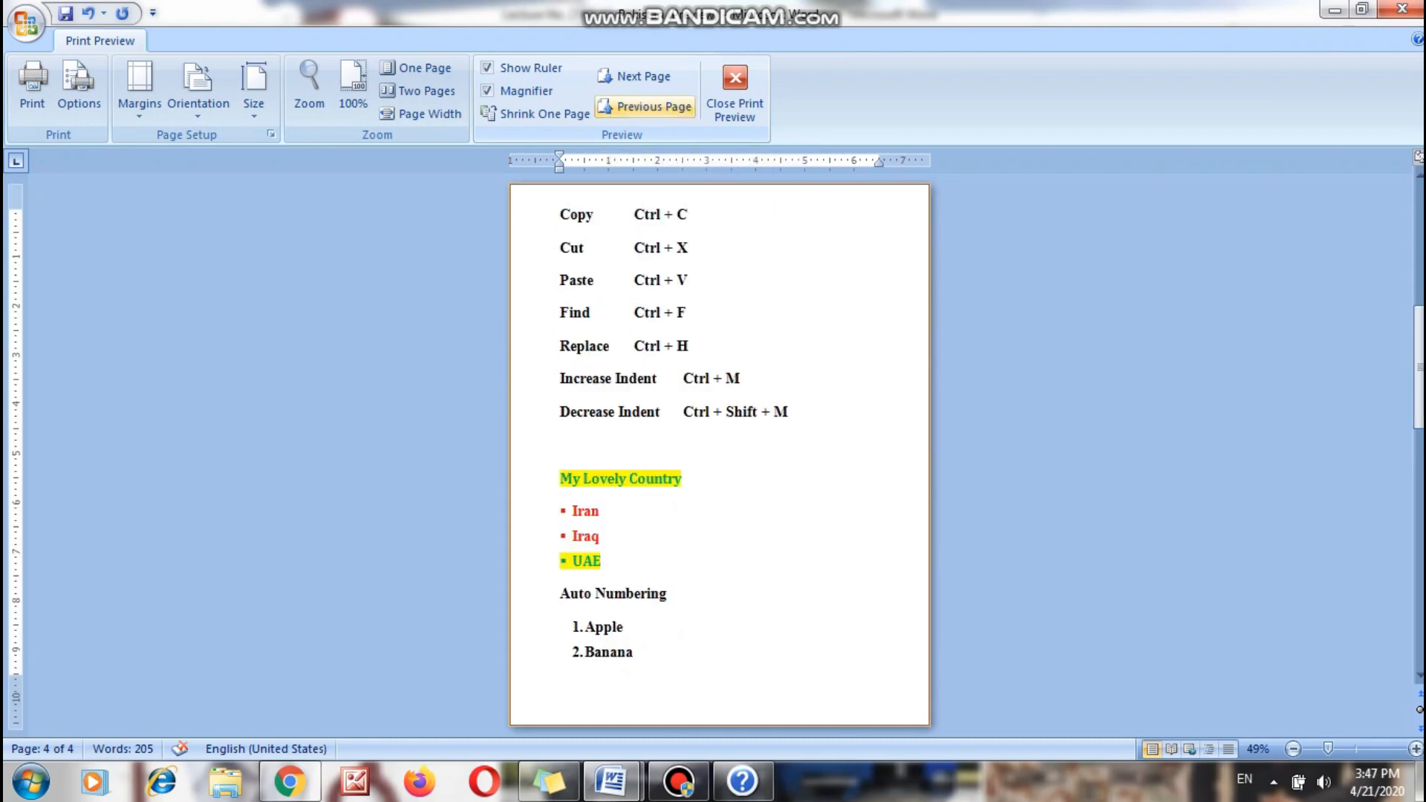
{"action": "left_click", "coordinate": [644, 106]}
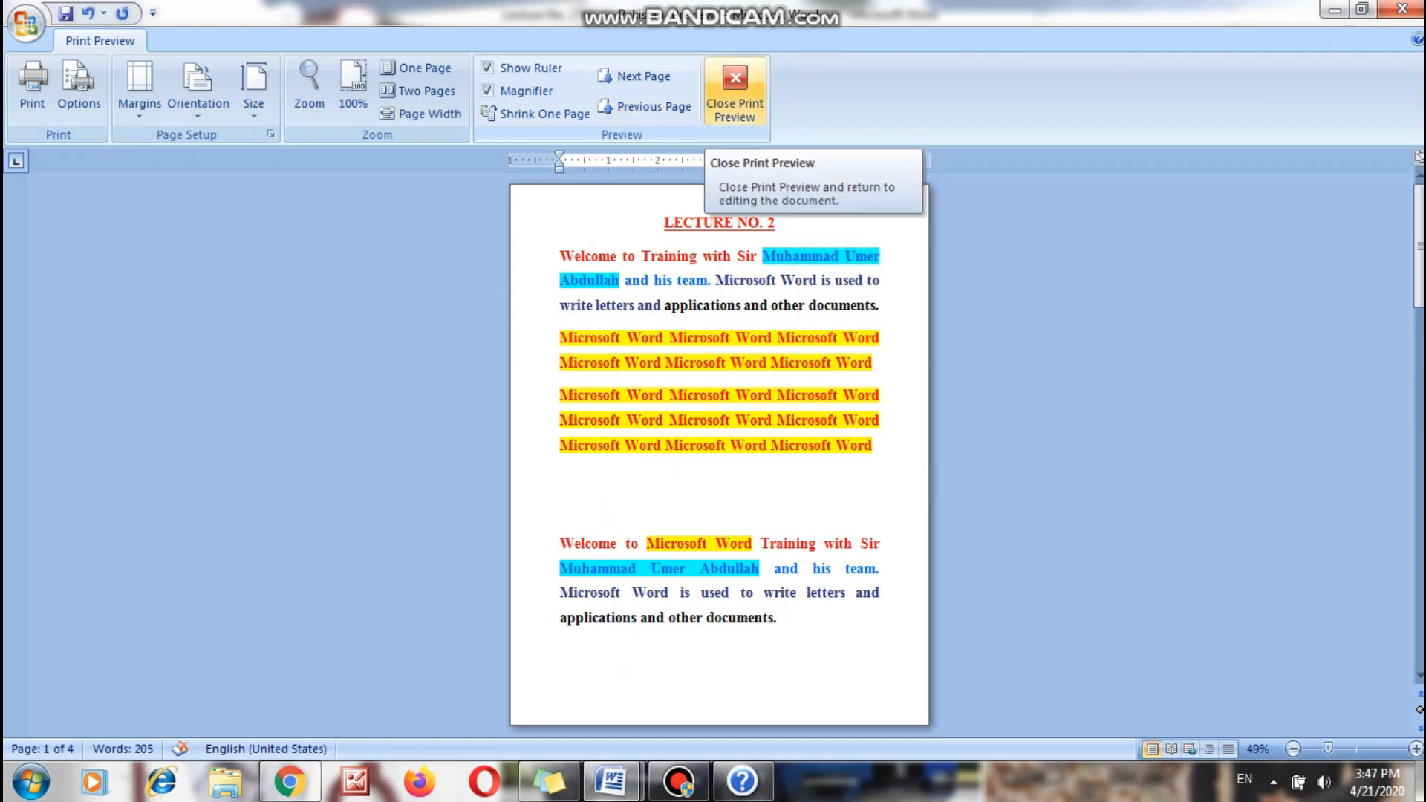
{"action": "left_click", "coordinate": [735, 93]}
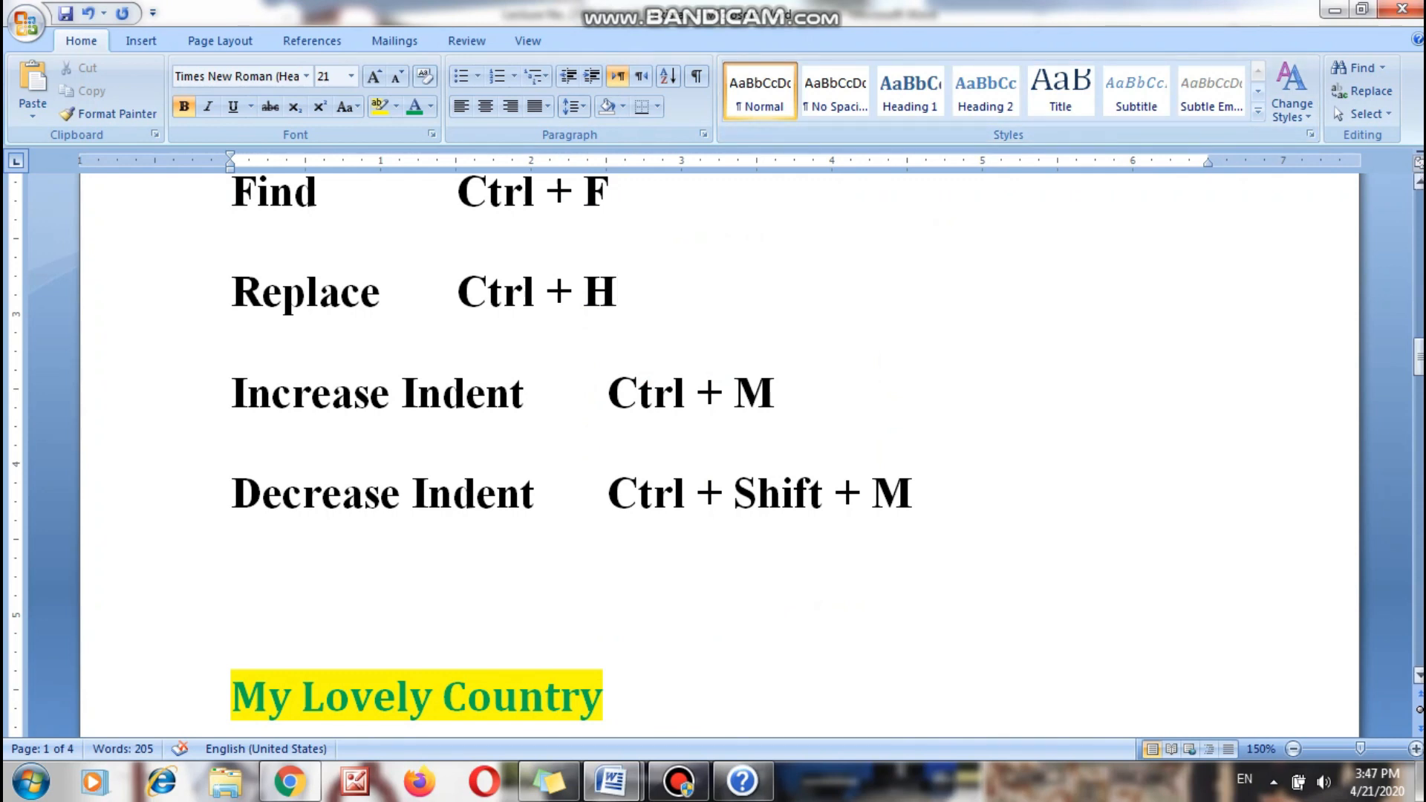
Open the print settings for the Pakistan document, browse the installed printers, and select HP LaserJet 1020.
{"action": "scroll", "coordinate": [713, 453], "scroll_direction": "up", "scroll_amount": 3}
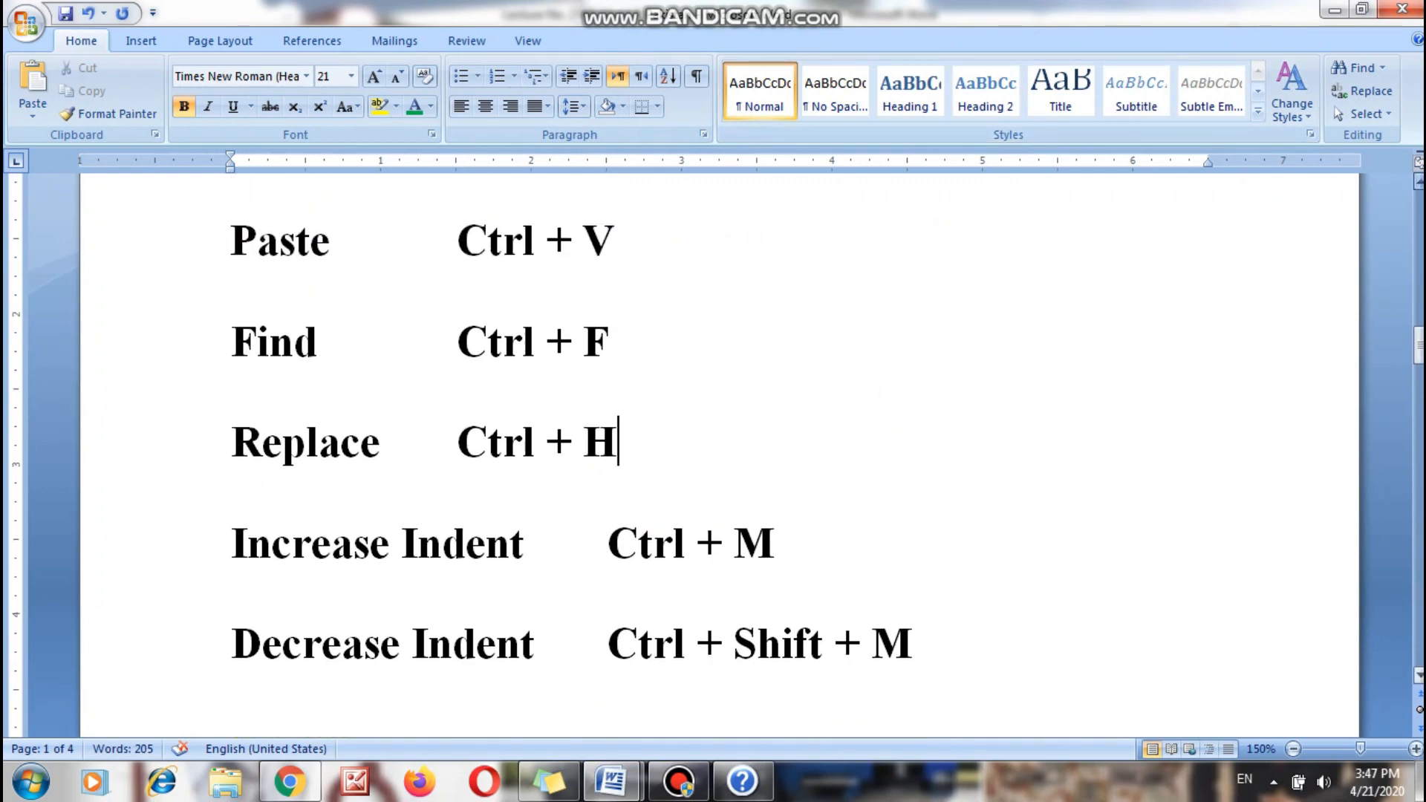
{"action": "left_click_drag", "start_coordinate": [1417, 345], "coordinate": [1417, 208]}
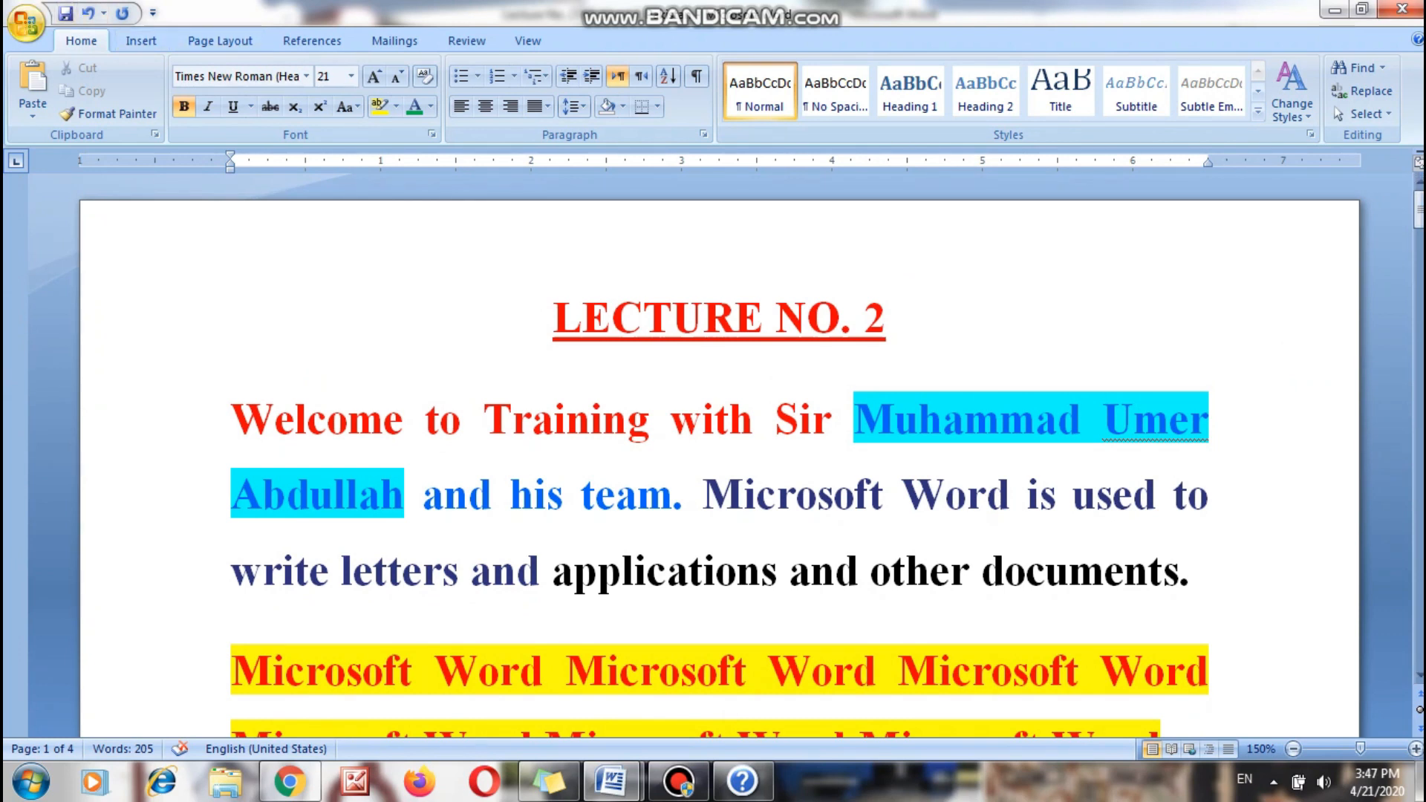
{"action": "left_click", "coordinate": [25, 22]}
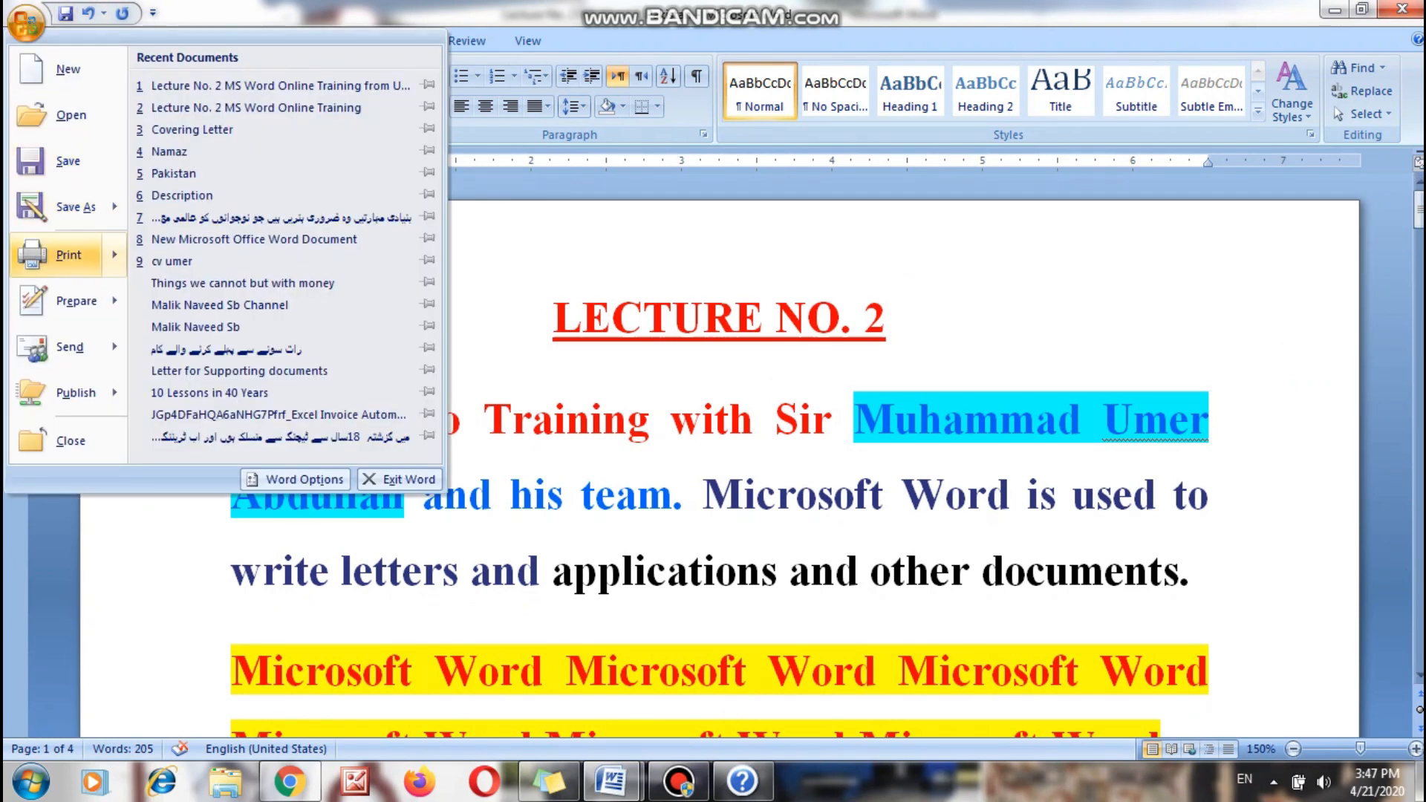
{"action": "mouse_move", "coordinate": [67, 254]}
{"action": "left_click", "coordinate": [223, 100]}
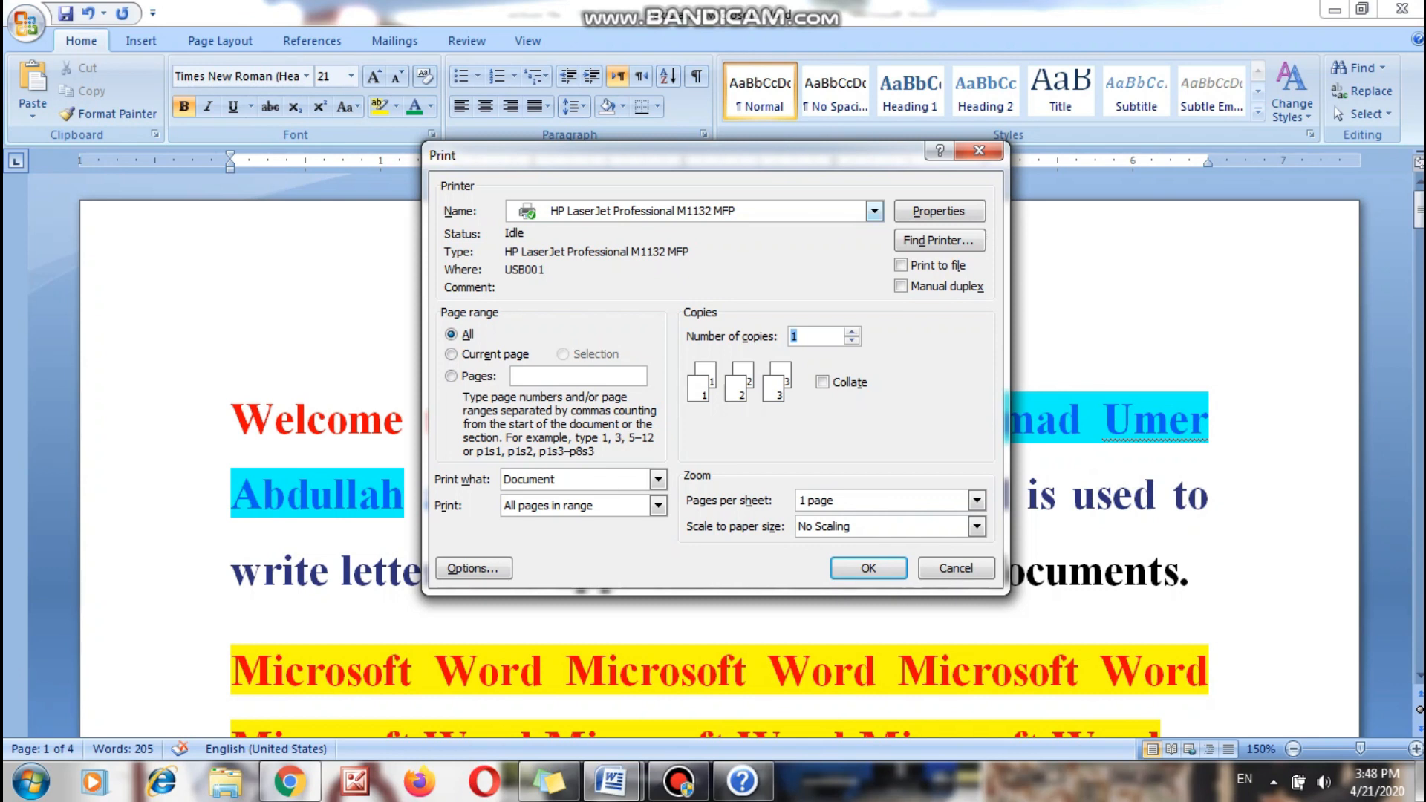
{"action": "left_click", "coordinate": [874, 211]}
{"action": "left_click", "coordinate": [875, 231]}
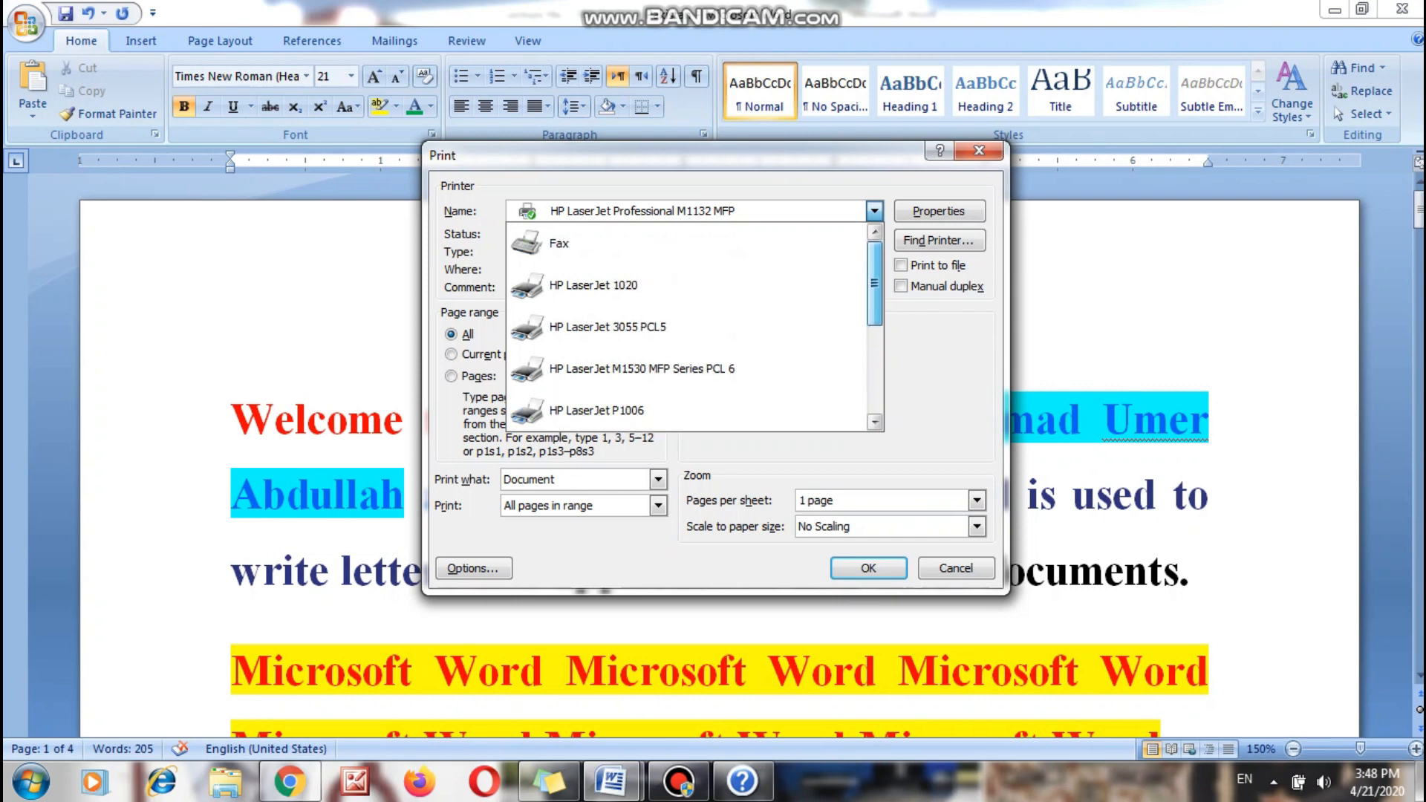
{"action": "scroll", "coordinate": [695, 327], "scroll_direction": "down", "scroll_amount": 1}
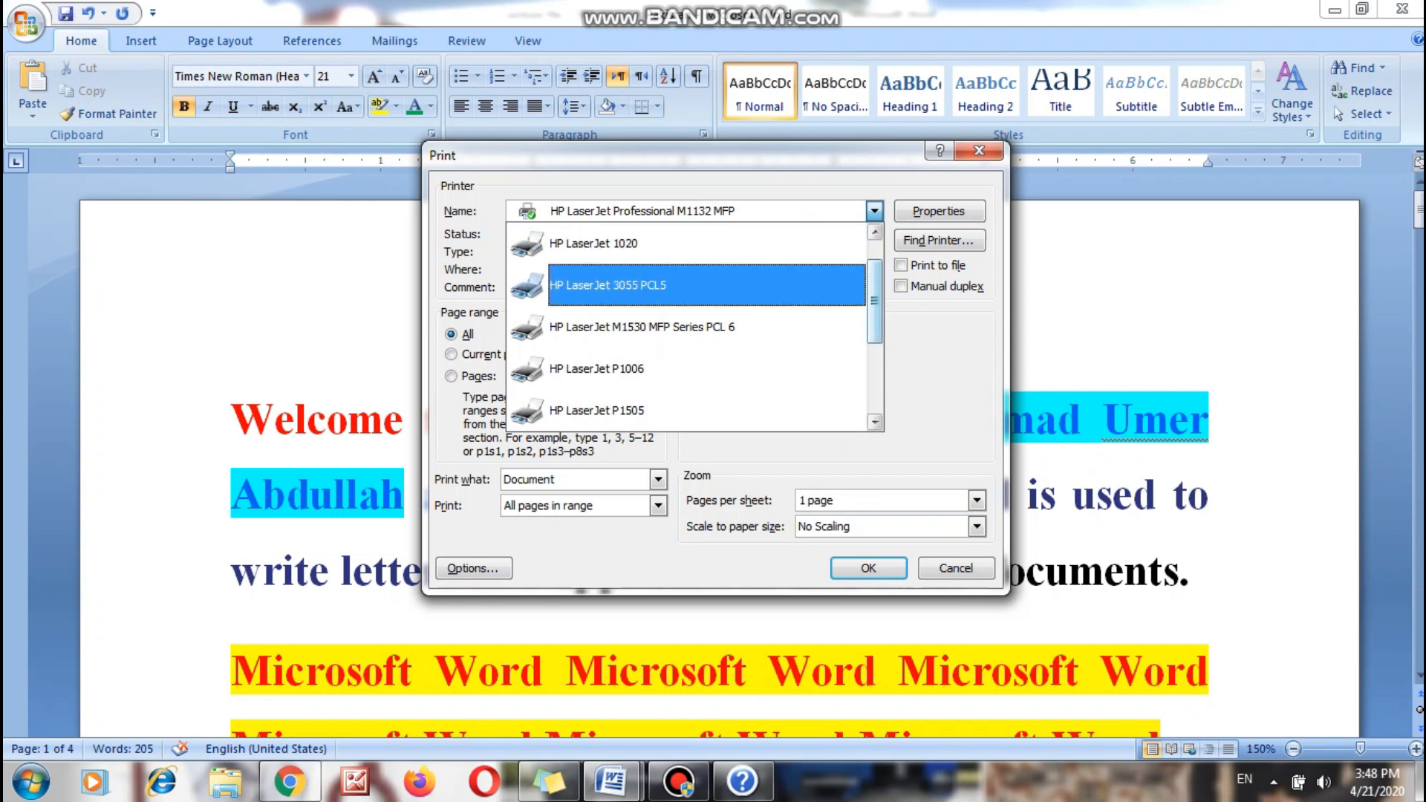
{"action": "scroll", "coordinate": [695, 327], "scroll_direction": "down", "scroll_amount": 4}
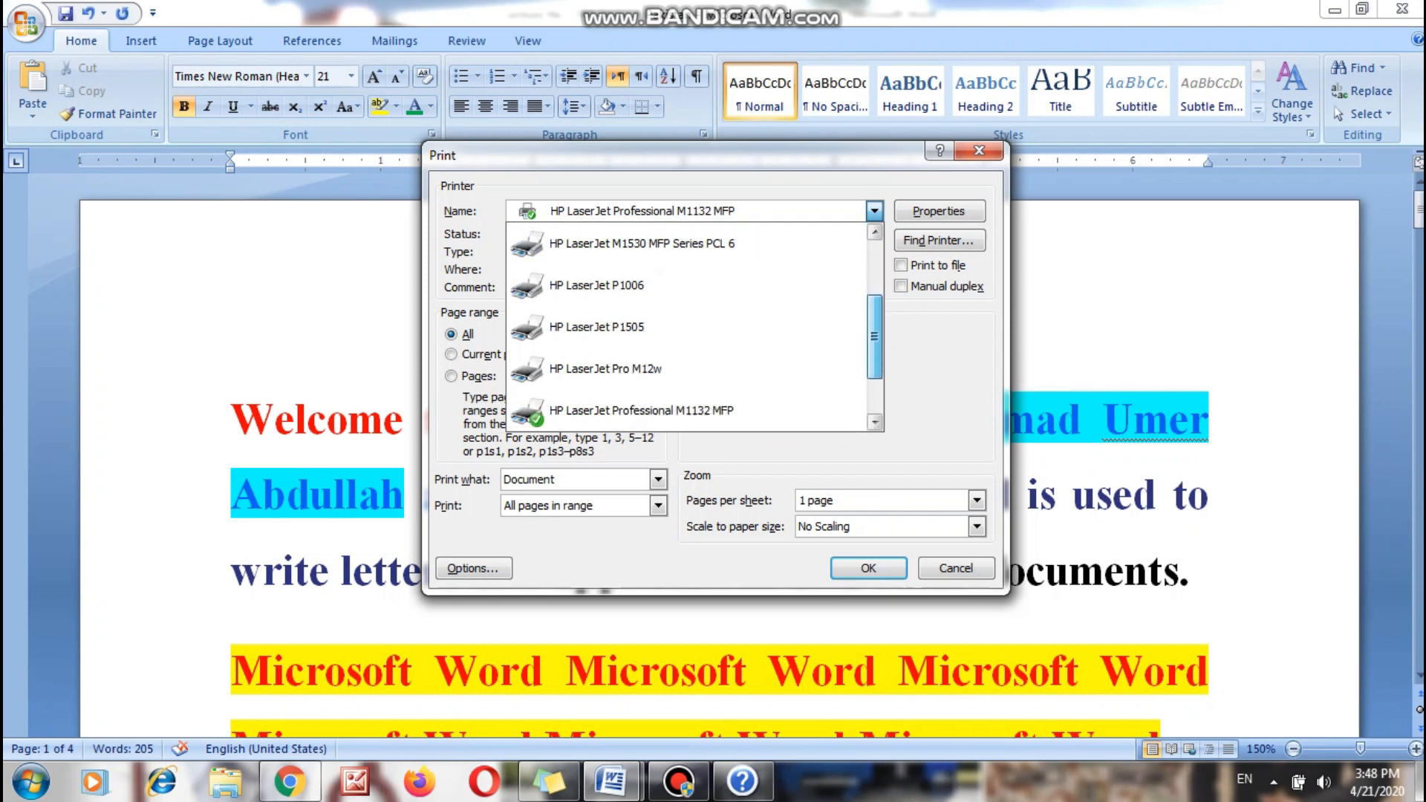
{"action": "scroll", "coordinate": [695, 327], "scroll_direction": "up", "scroll_amount": 5}
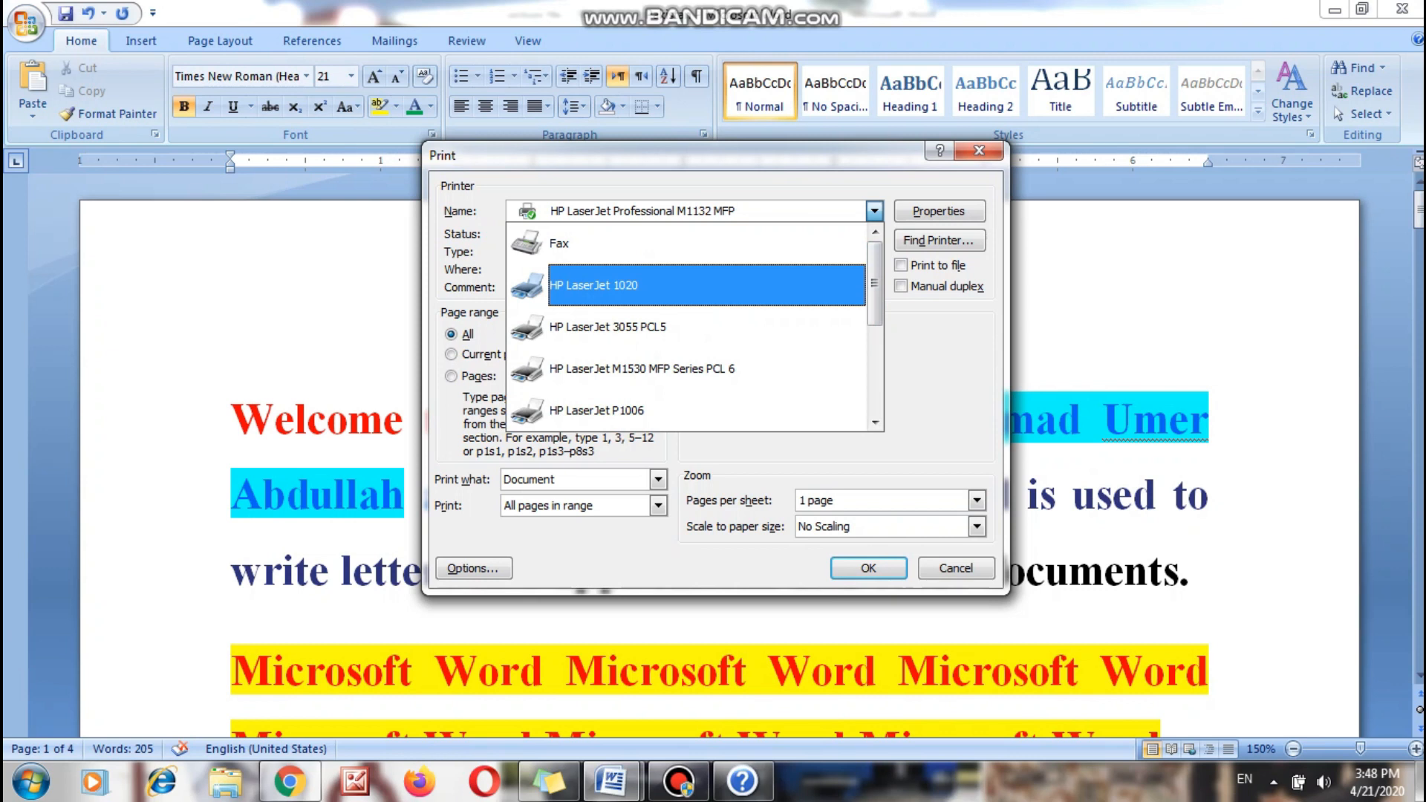
{"action": "left_click", "coordinate": [631, 284]}
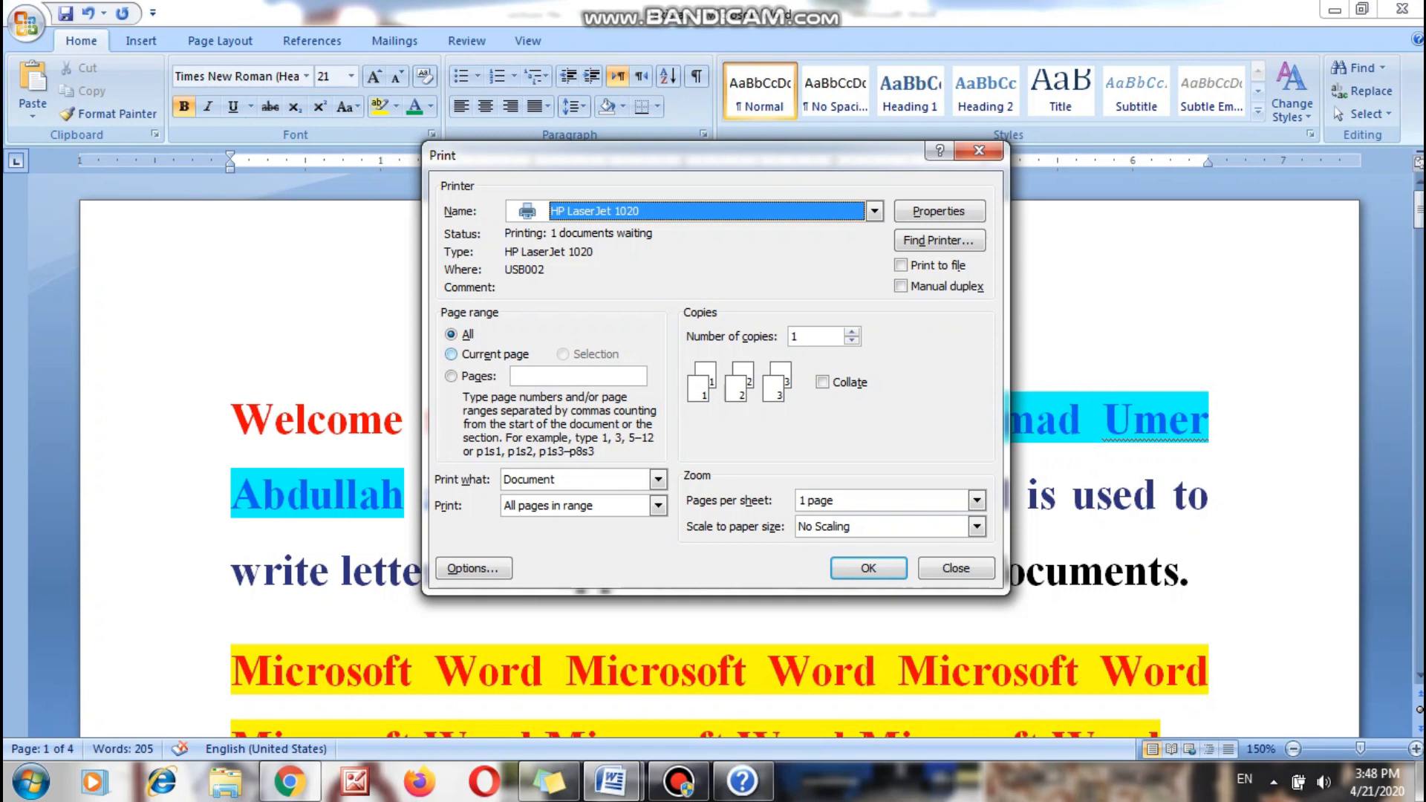
Choose the current page as the print range, switch to specific pages, enter 1,3,5, and clear the page numbers.
{"action": "left_click", "coordinate": [451, 355]}
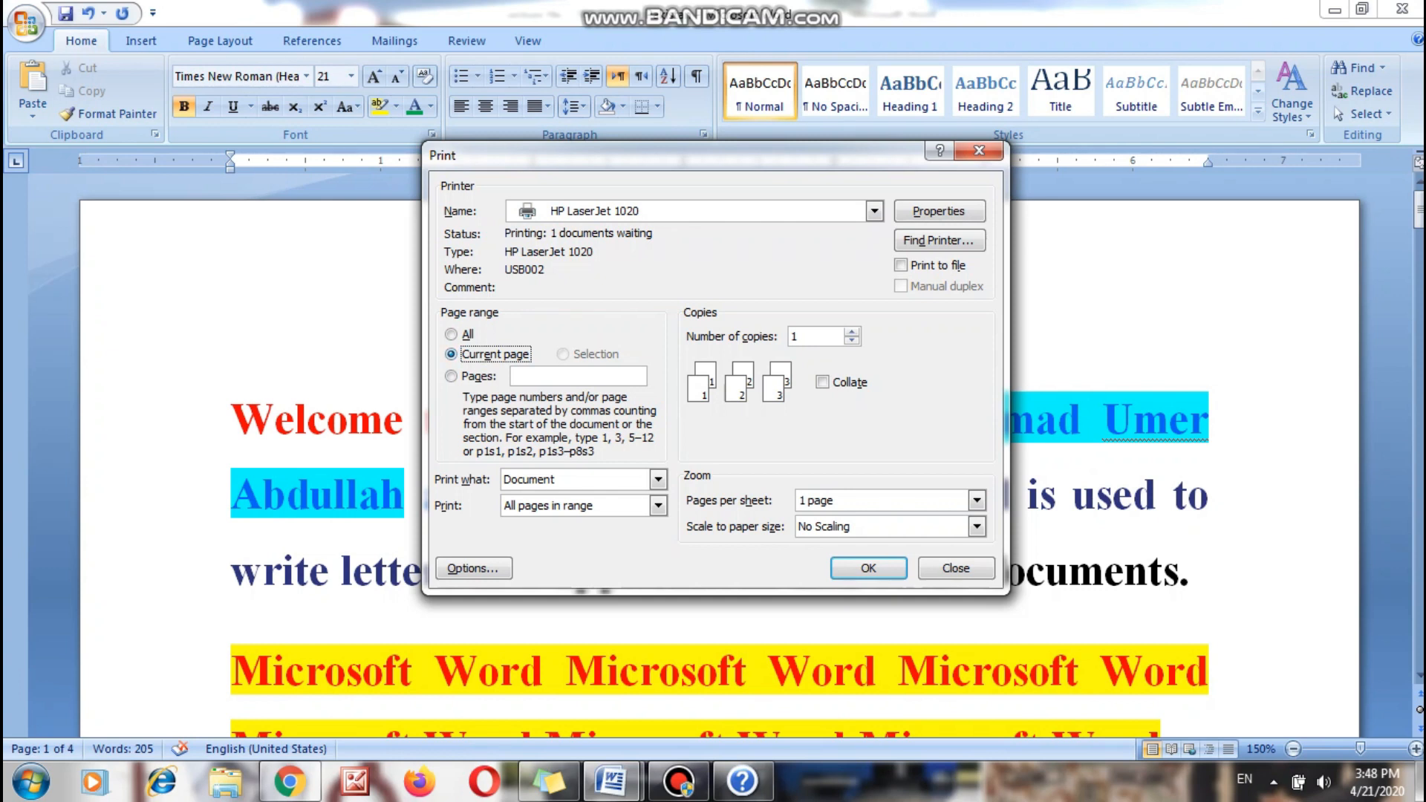
{"action": "left_click", "coordinate": [451, 376]}
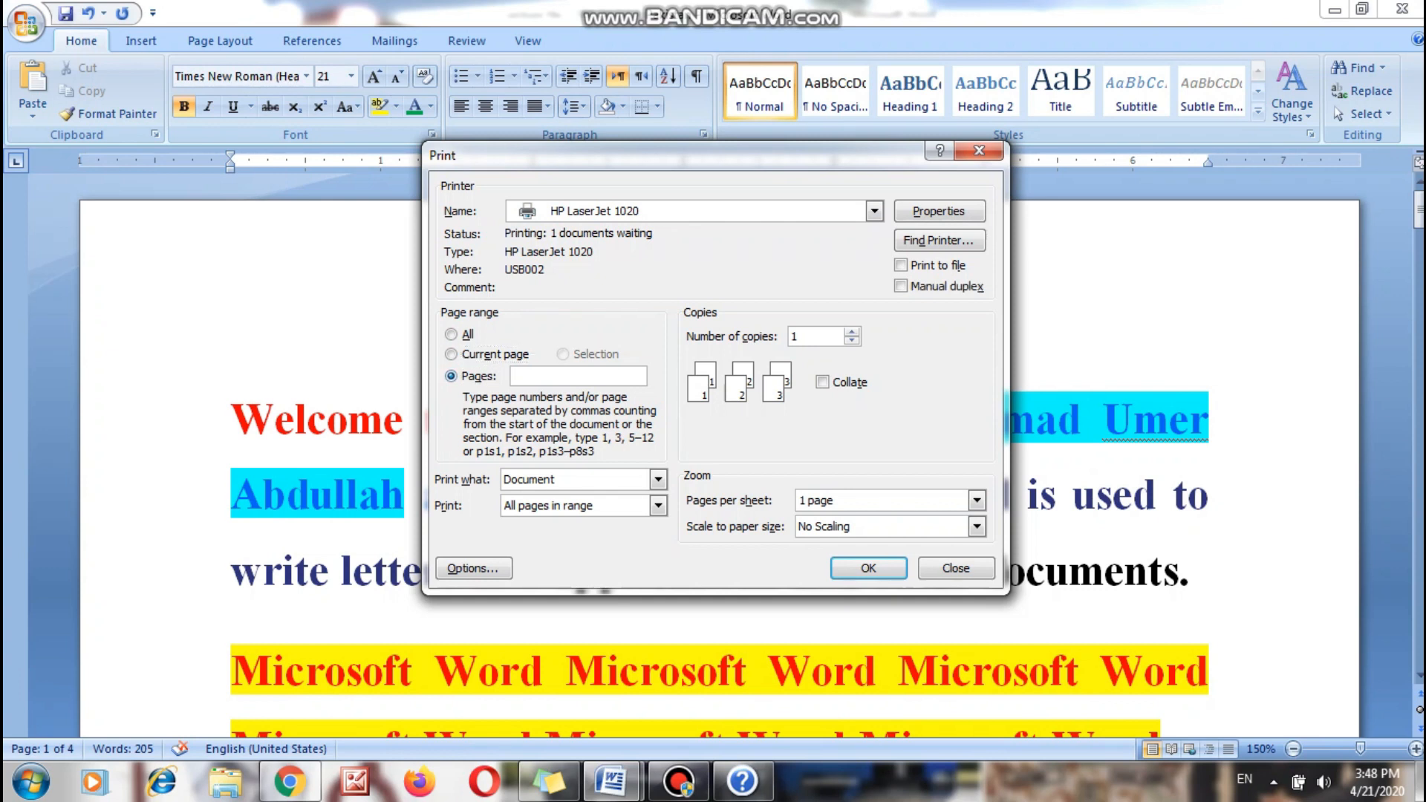
{"action": "type", "text": "1,3,5"}
{"action": "key", "text": "BackSpace"}
{"action": "key", "text": "BackSpace"}
{"action": "key", "text": "BackSpace"}
{"action": "key", "text": "BackSpace"}
{"action": "key", "text": "BackSpace"}
Review the odd and even page printing choices and select All pages in range.
{"action": "left_click", "coordinate": [657, 505]}
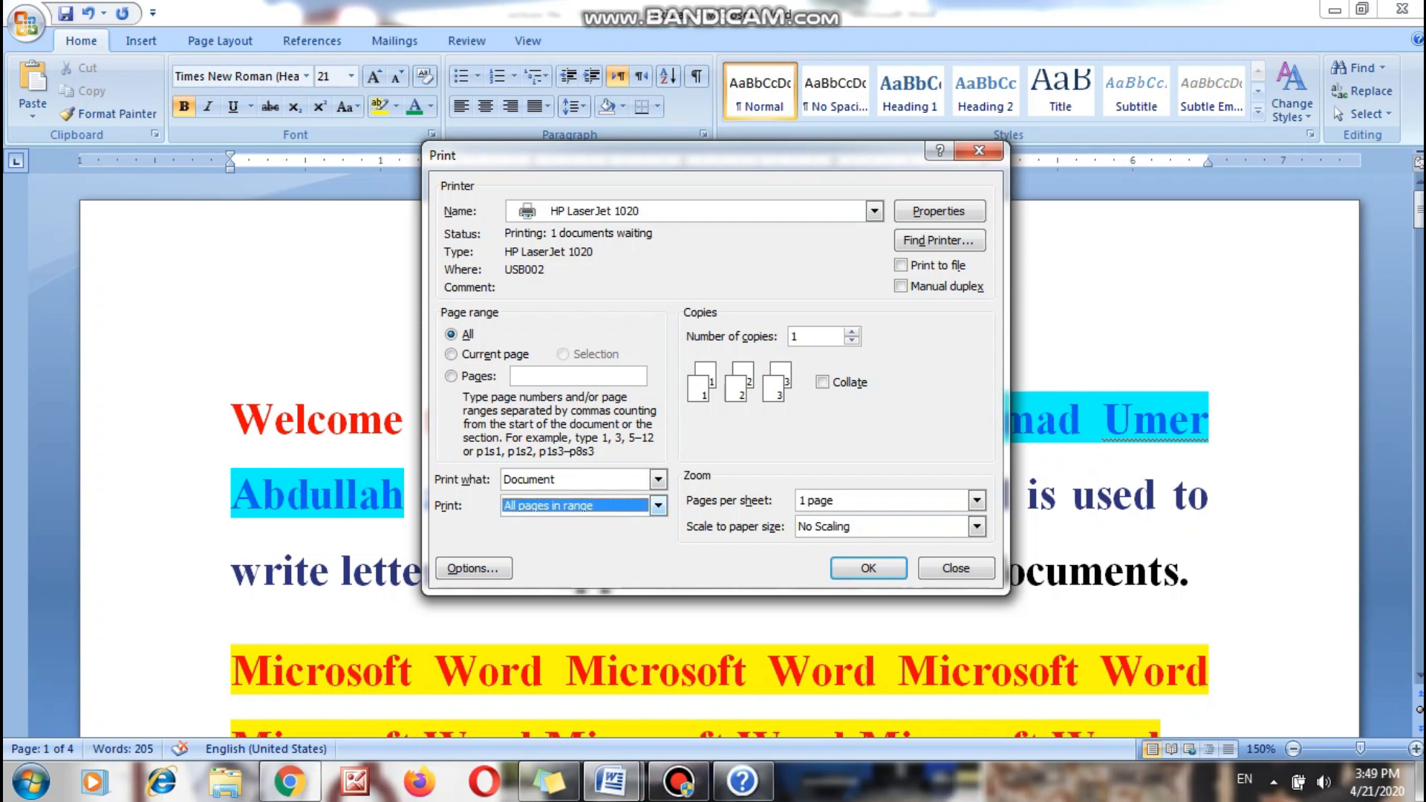
{"action": "left_click", "coordinate": [657, 505]}
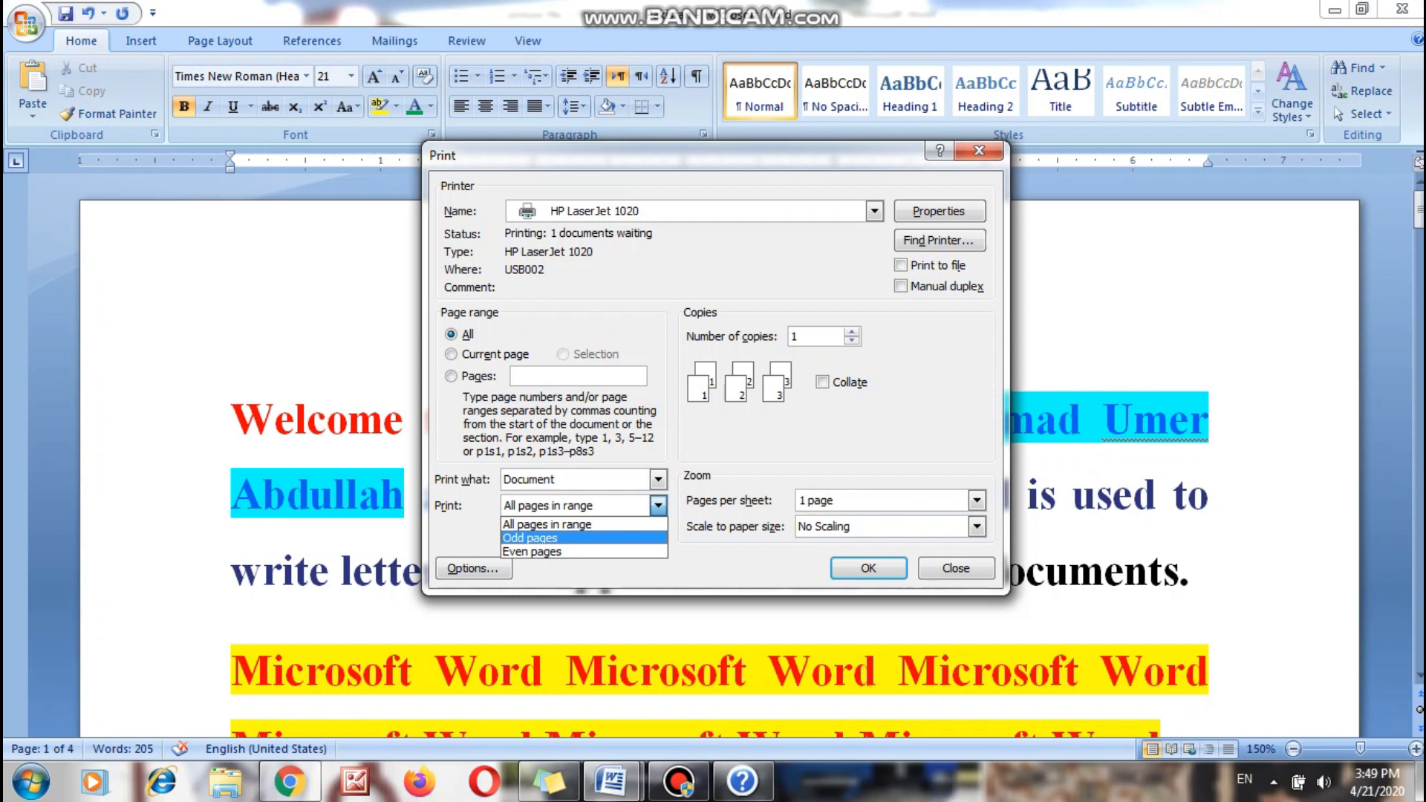
{"action": "key", "text": "Return"}
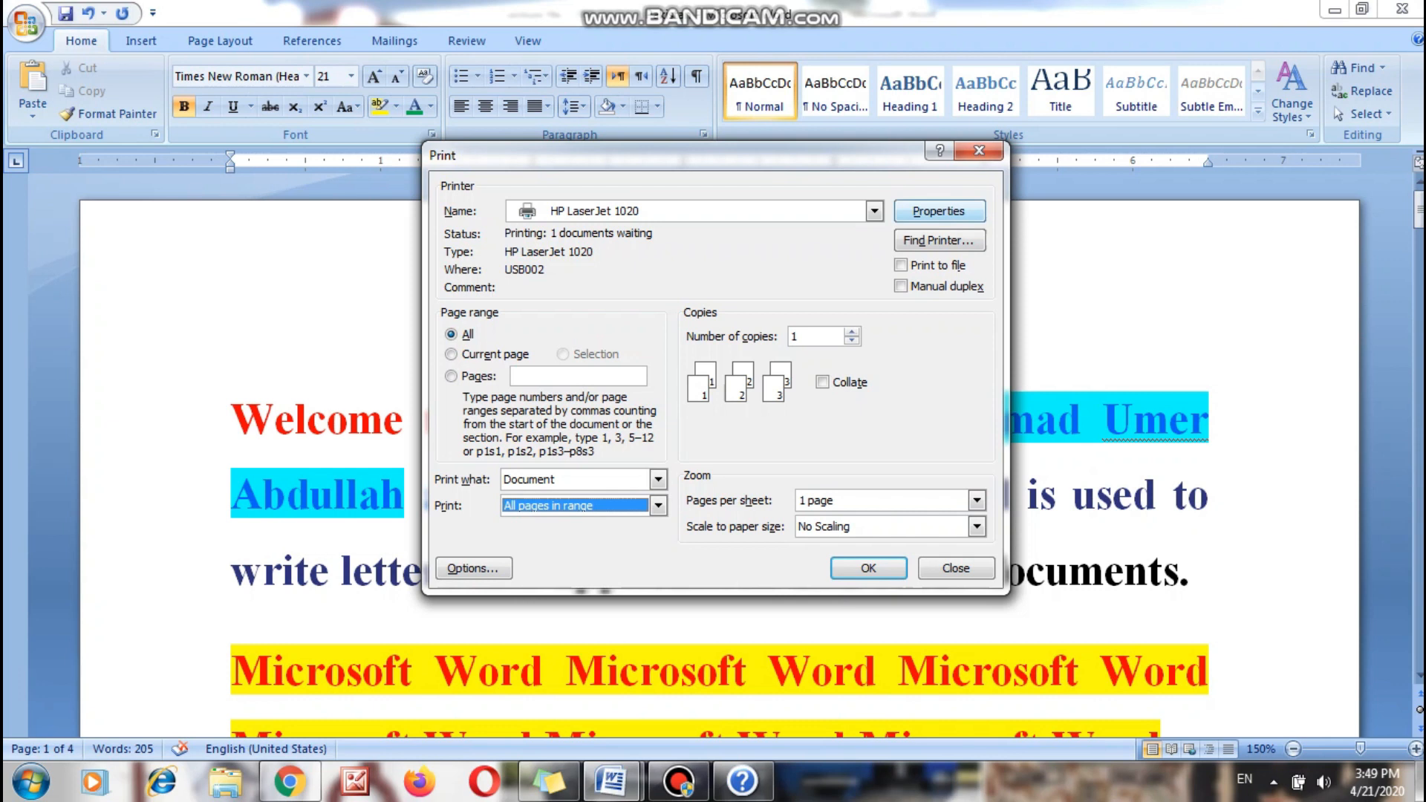
Set the paper size to Letter in the HP LaserJet 1020 properties, review the other sizes, accept, and leave the print settings without printing.
{"action": "left_click", "coordinate": [938, 211]}
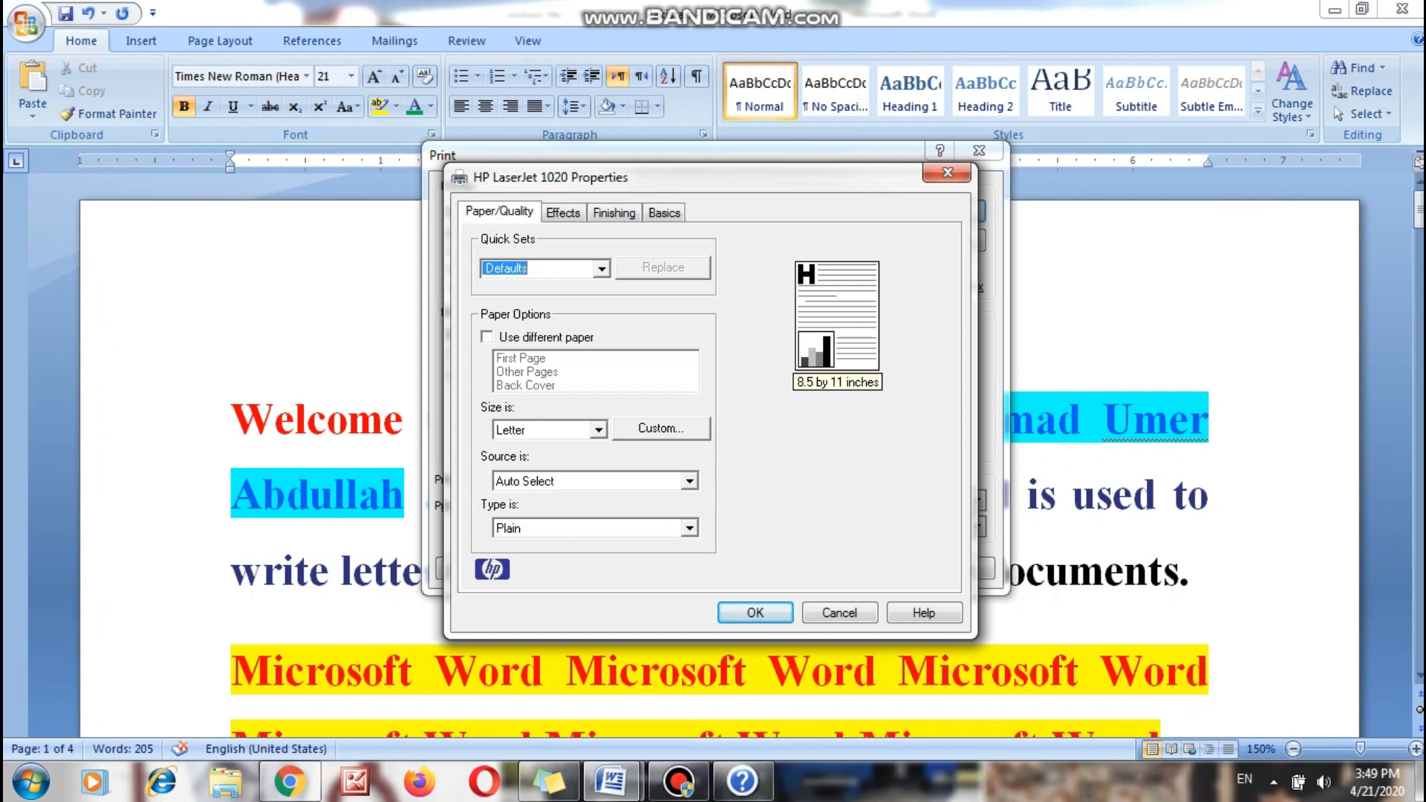
{"action": "left_click", "coordinate": [598, 430]}
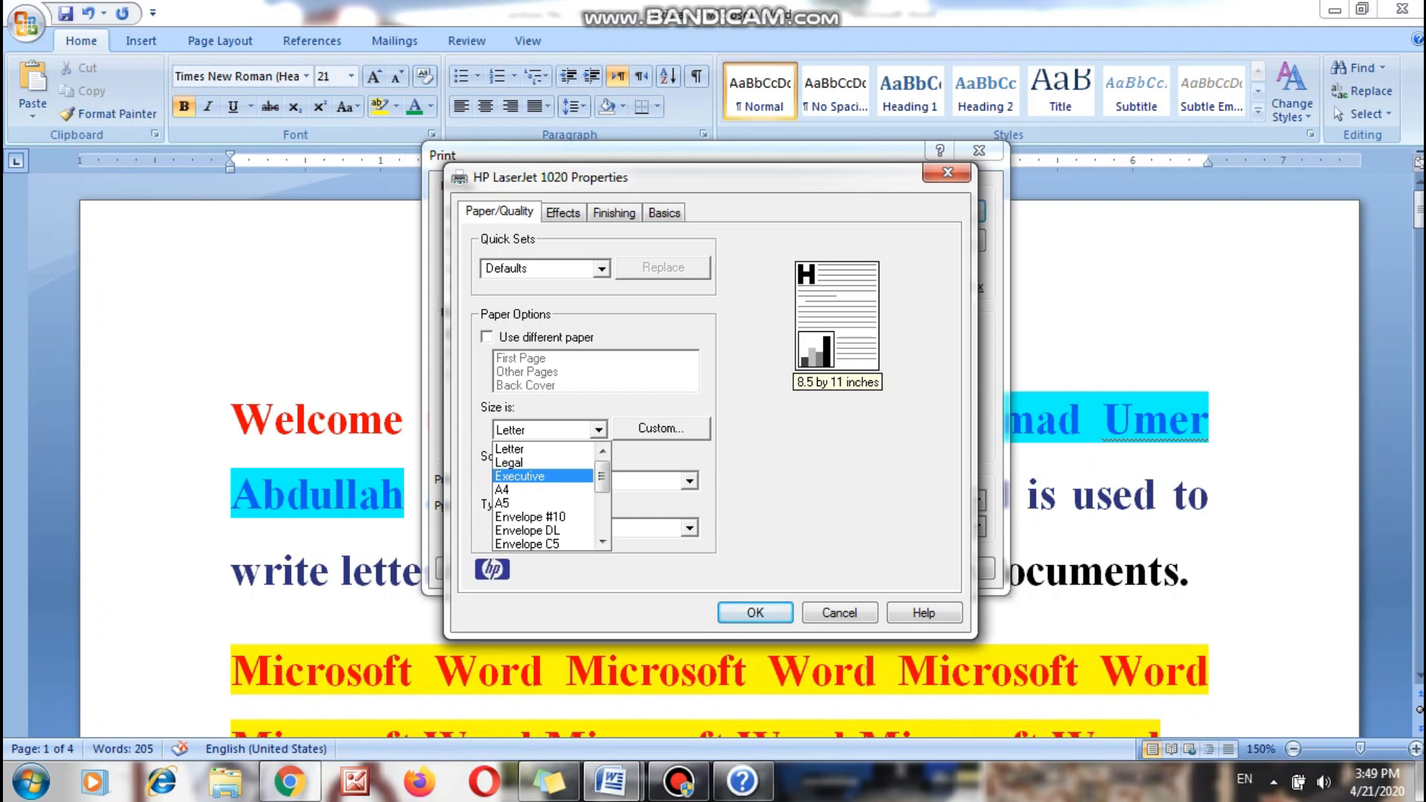
{"action": "left_click", "coordinate": [520, 449]}
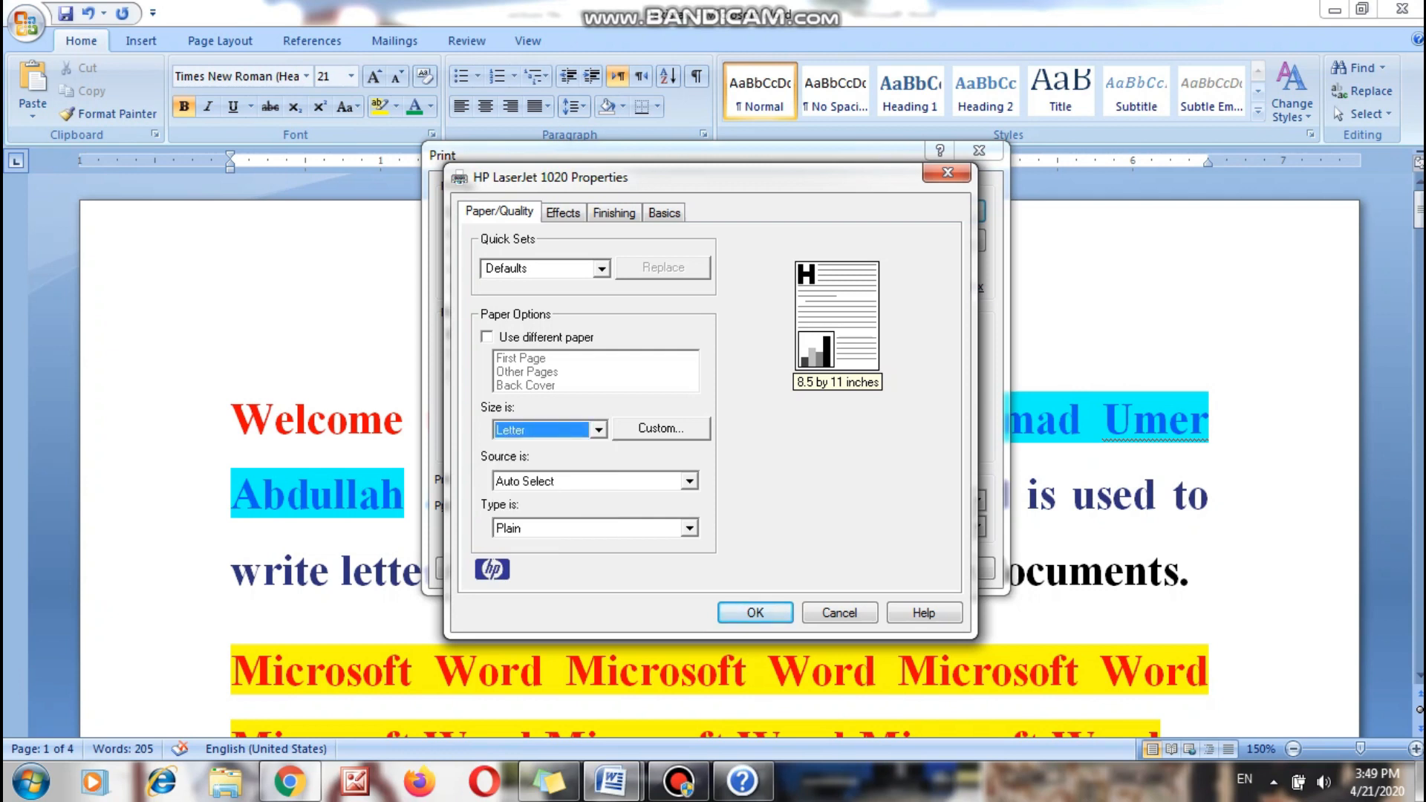
{"action": "left_click", "coordinate": [598, 429]}
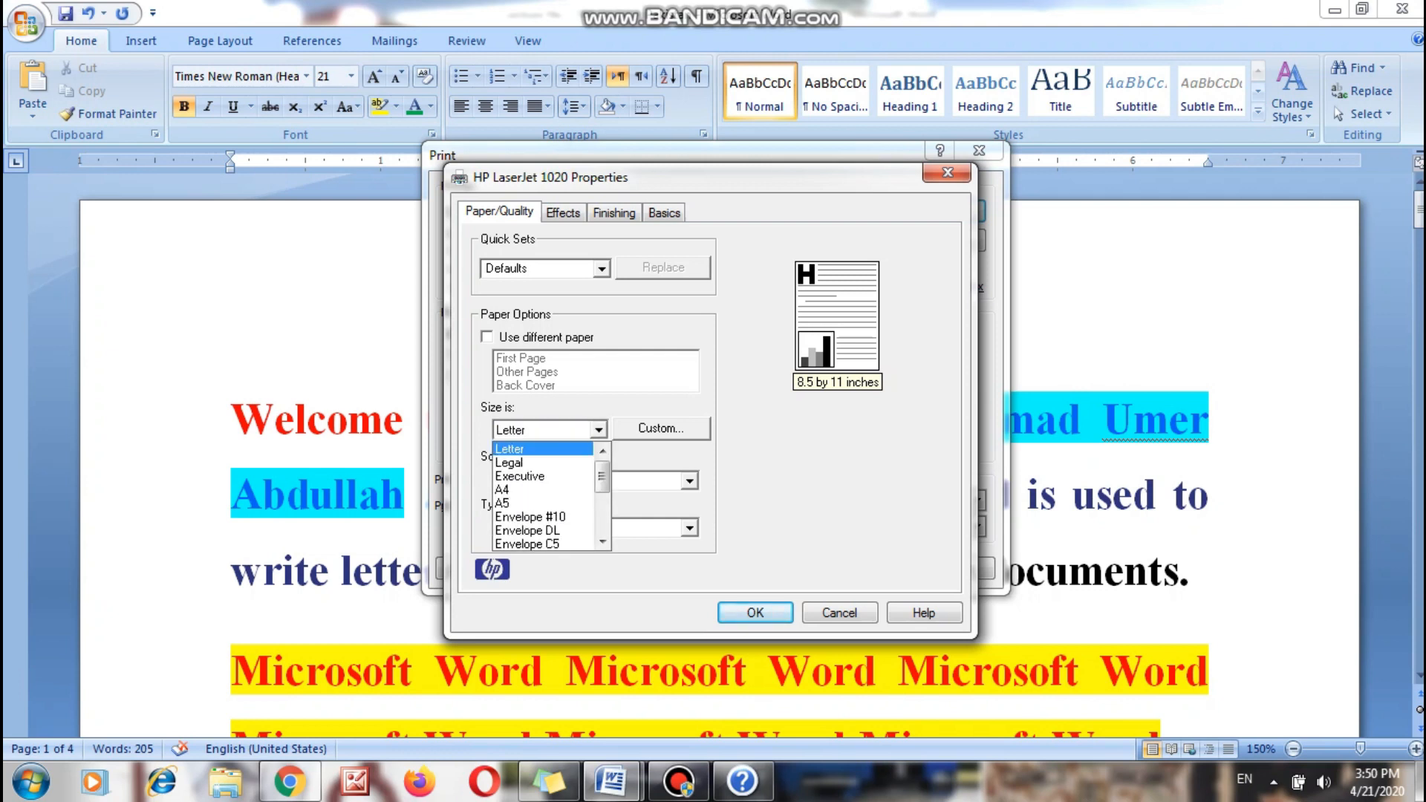
{"action": "key", "text": "Escape"}
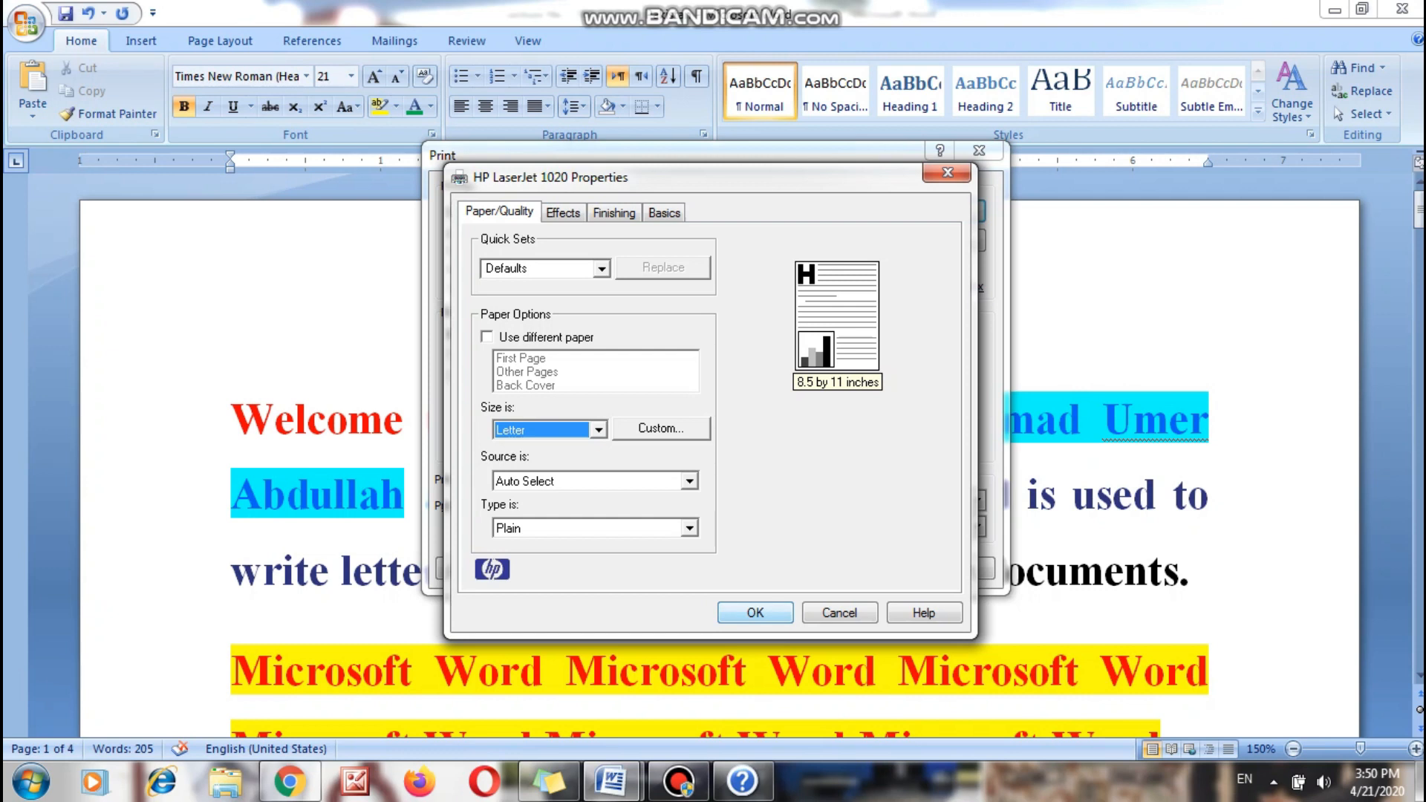
{"action": "left_click", "coordinate": [755, 612]}
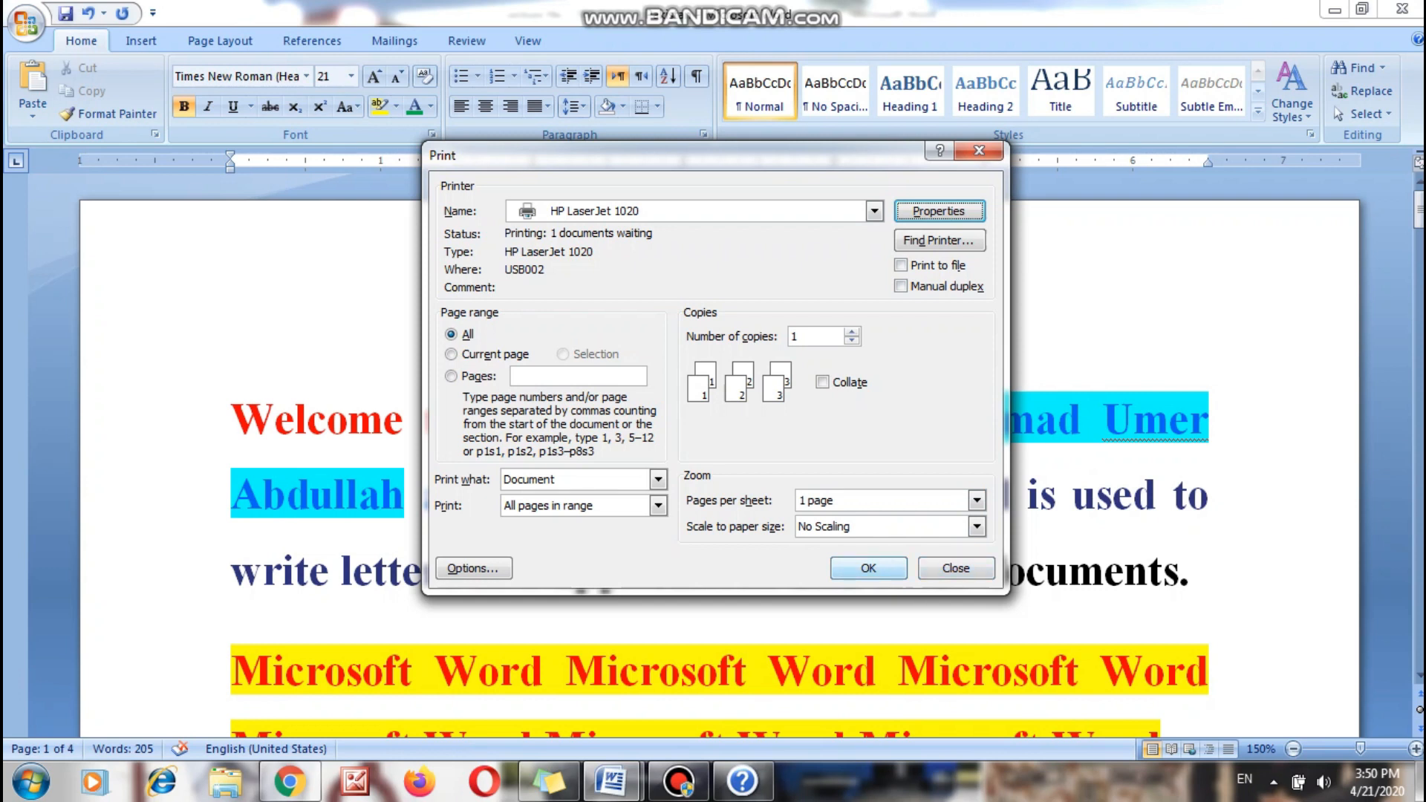
{"action": "key", "text": "Escape"}
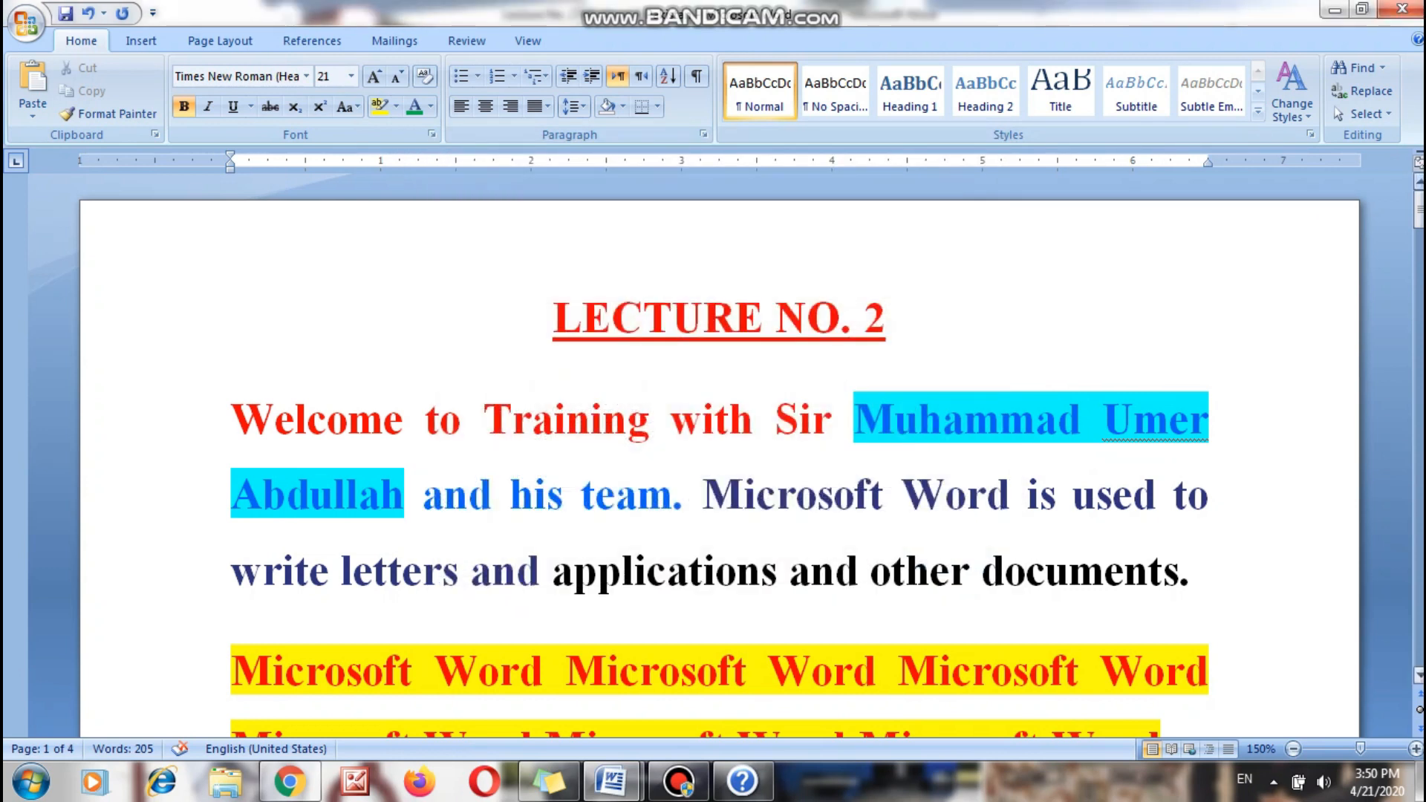
Add a new line reading Print with the shortcut Ctrl + P above the Copy entry on page 2.
{"action": "left_click_drag", "start_coordinate": [1419, 211], "coordinate": [1419, 324]}
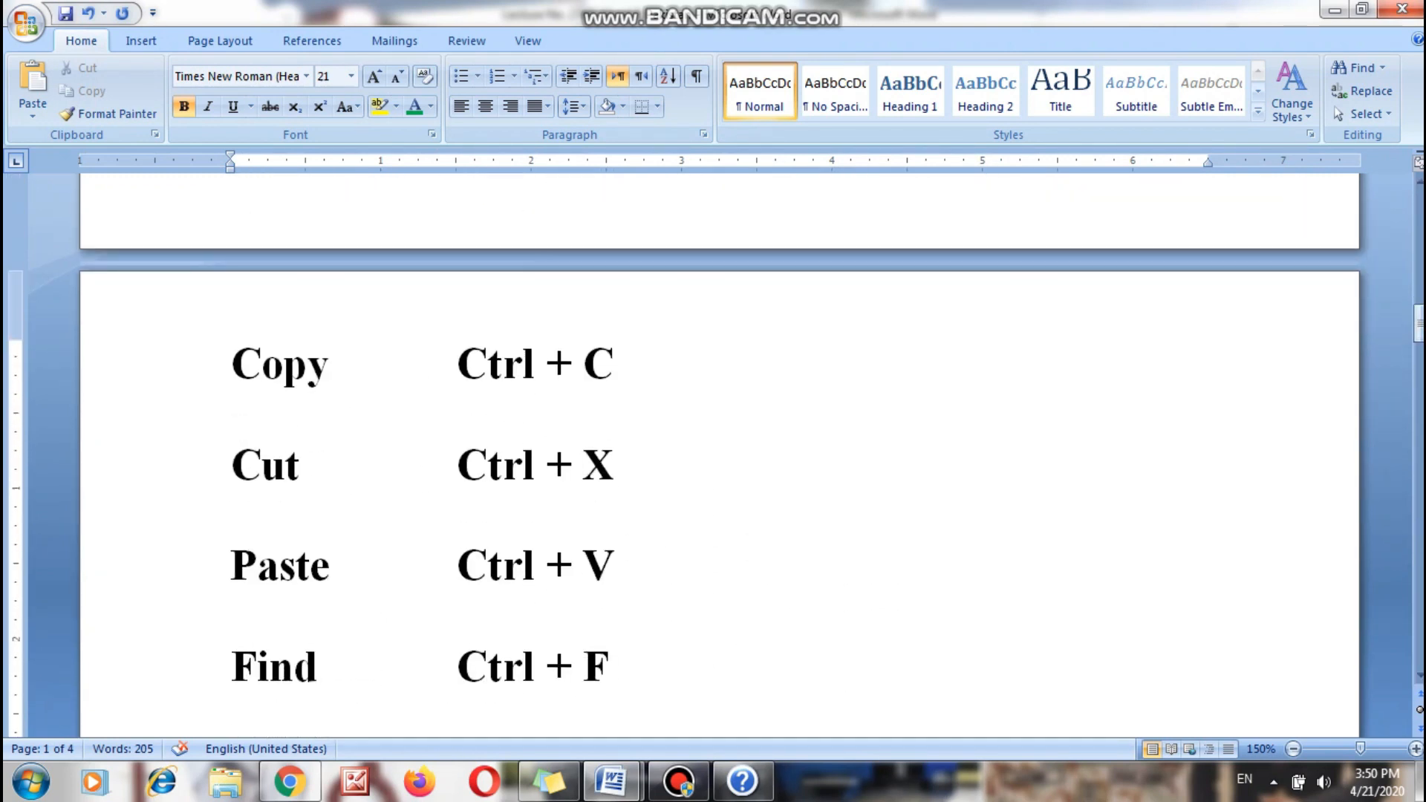
{"action": "key", "text": "Return"}
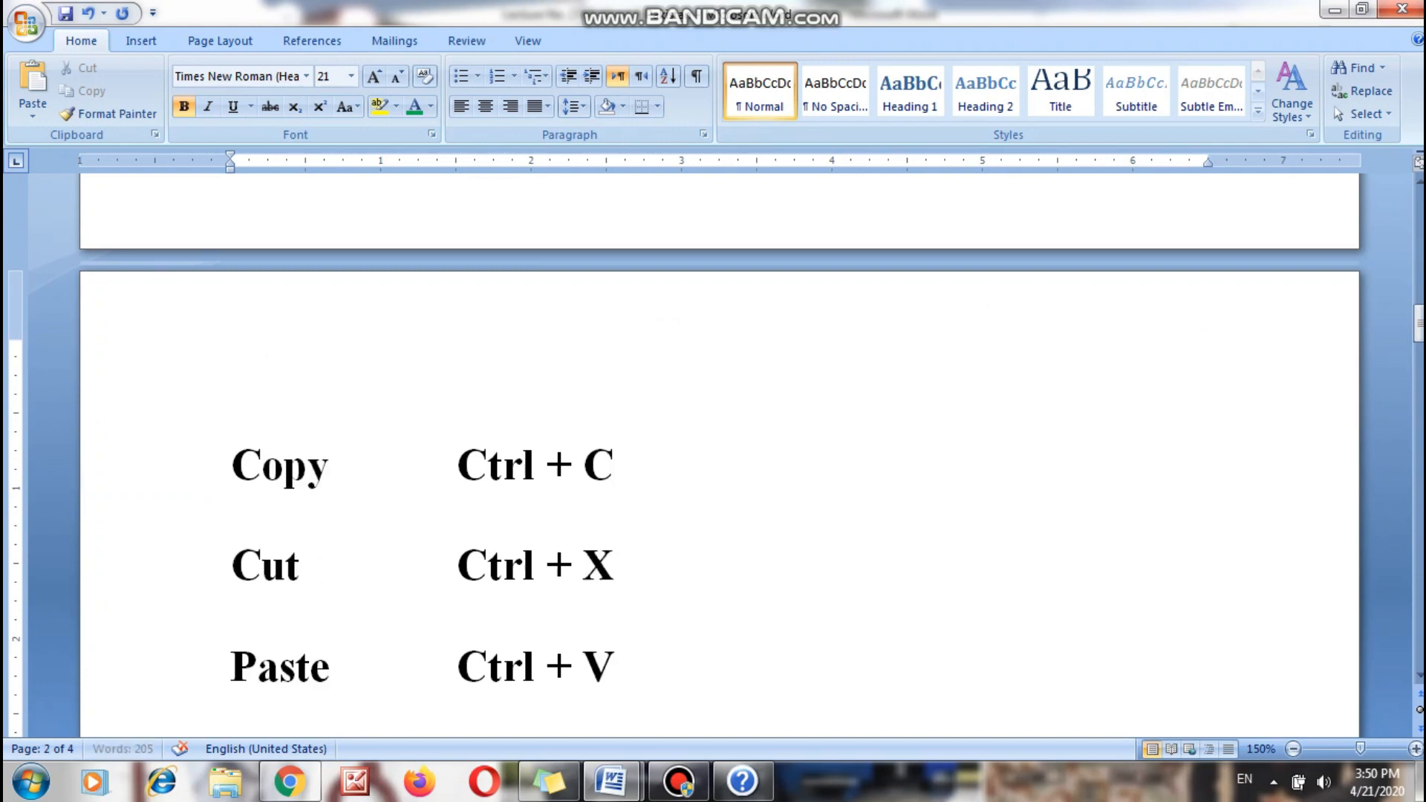
{"action": "type", "text": "Print"}
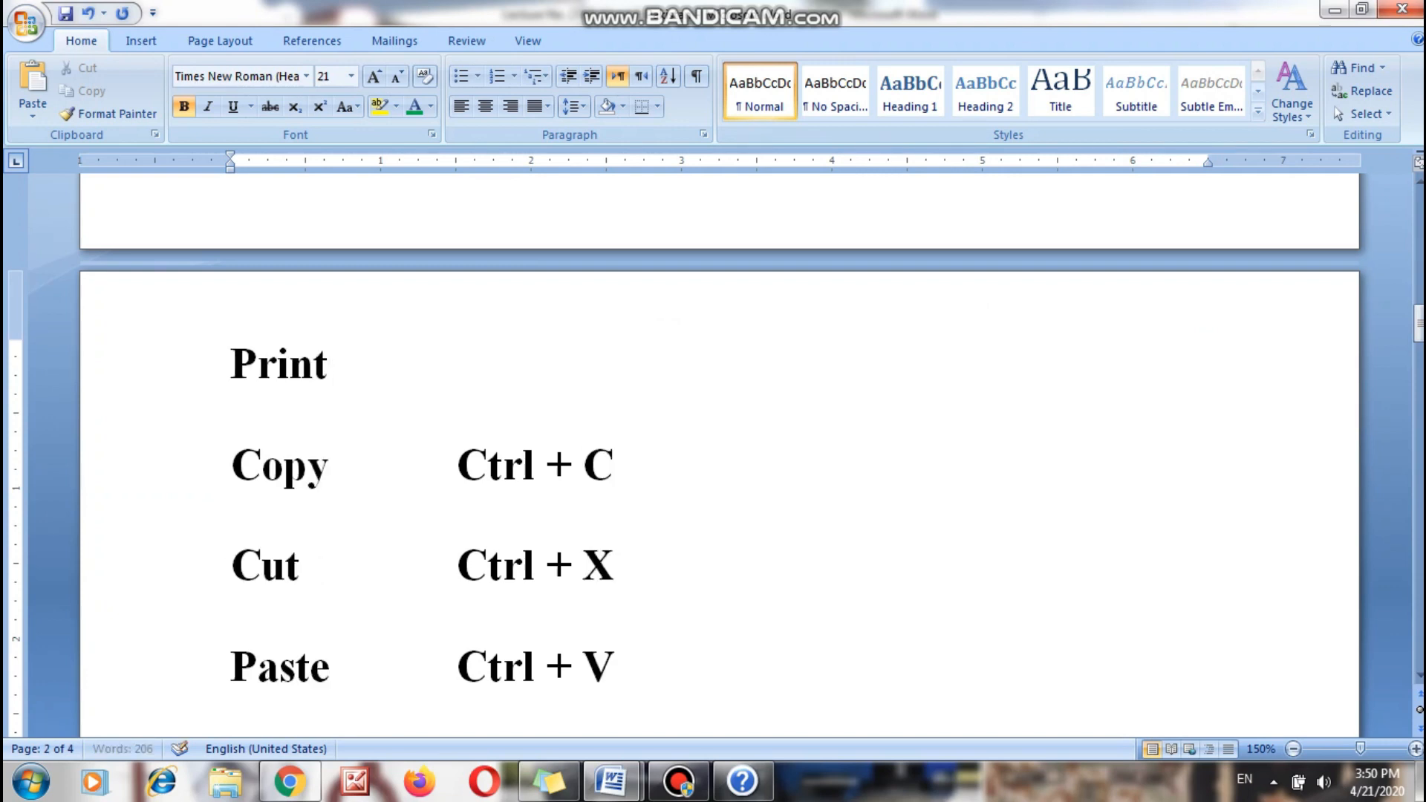
{"action": "key", "text": "Tab"}
{"action": "type", "text": "Ctrl"}
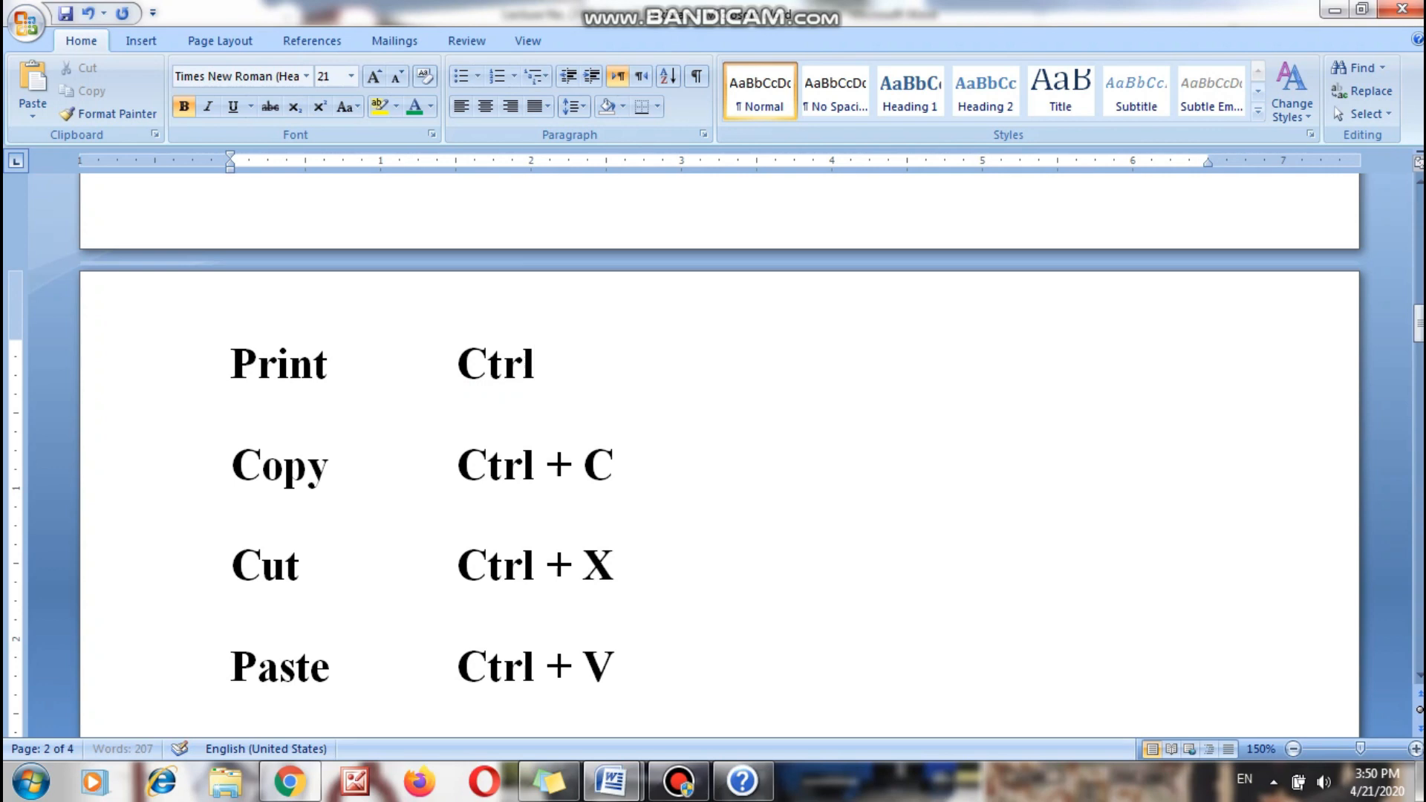
{"action": "type", "text": " + P"}
Review the Prepare, Send and Publish options available for the document.
{"action": "key", "text": "alt+f"}
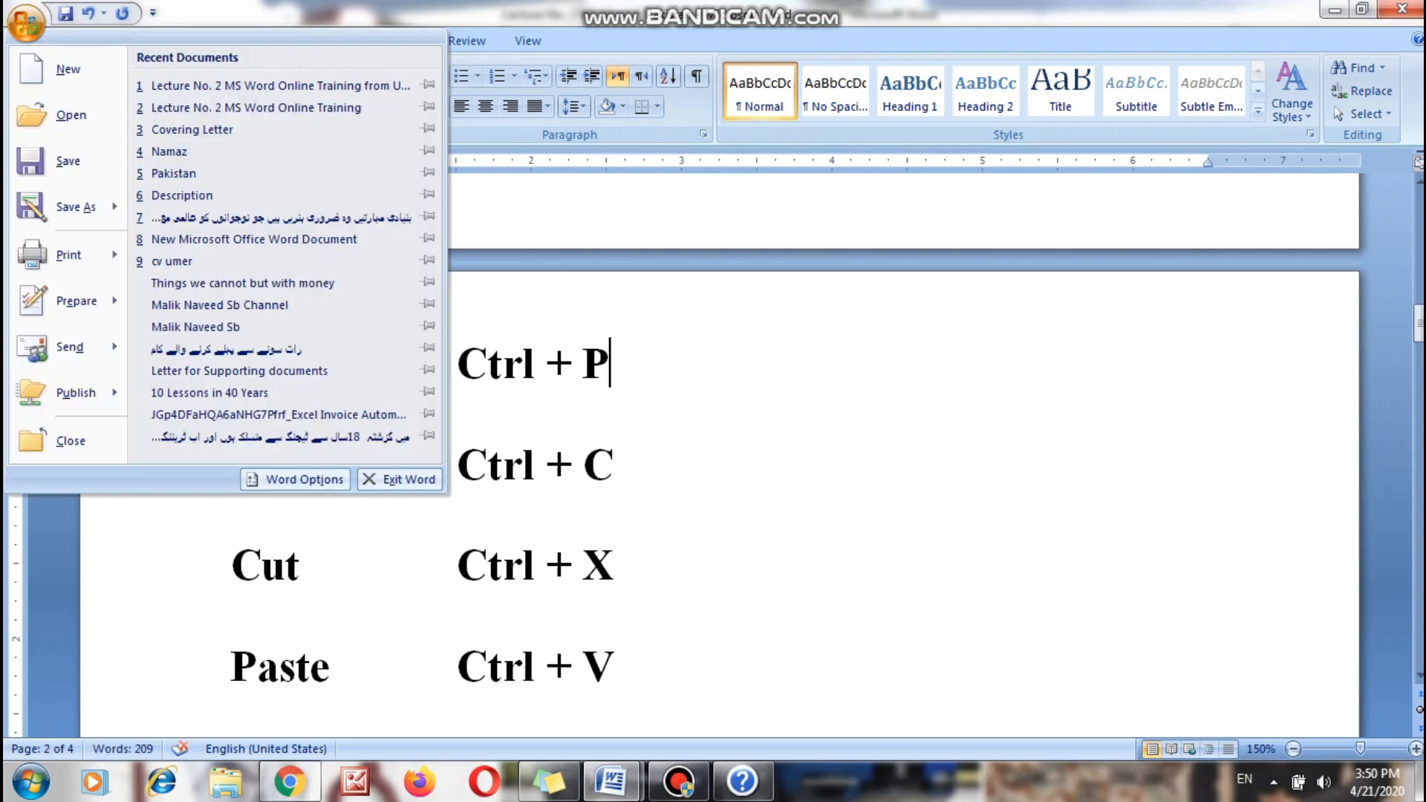
{"action": "mouse_move", "coordinate": [68, 301]}
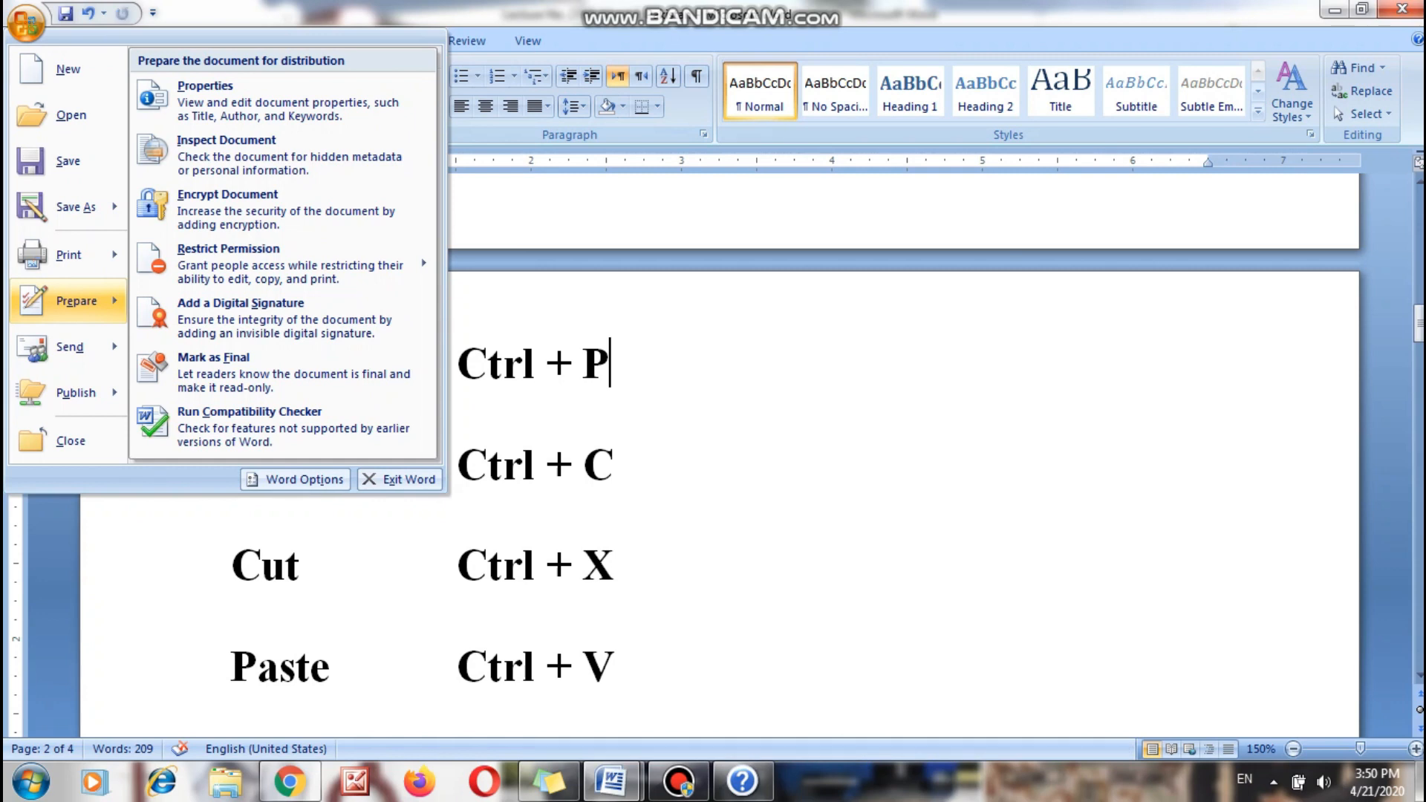
{"action": "mouse_move", "coordinate": [70, 347]}
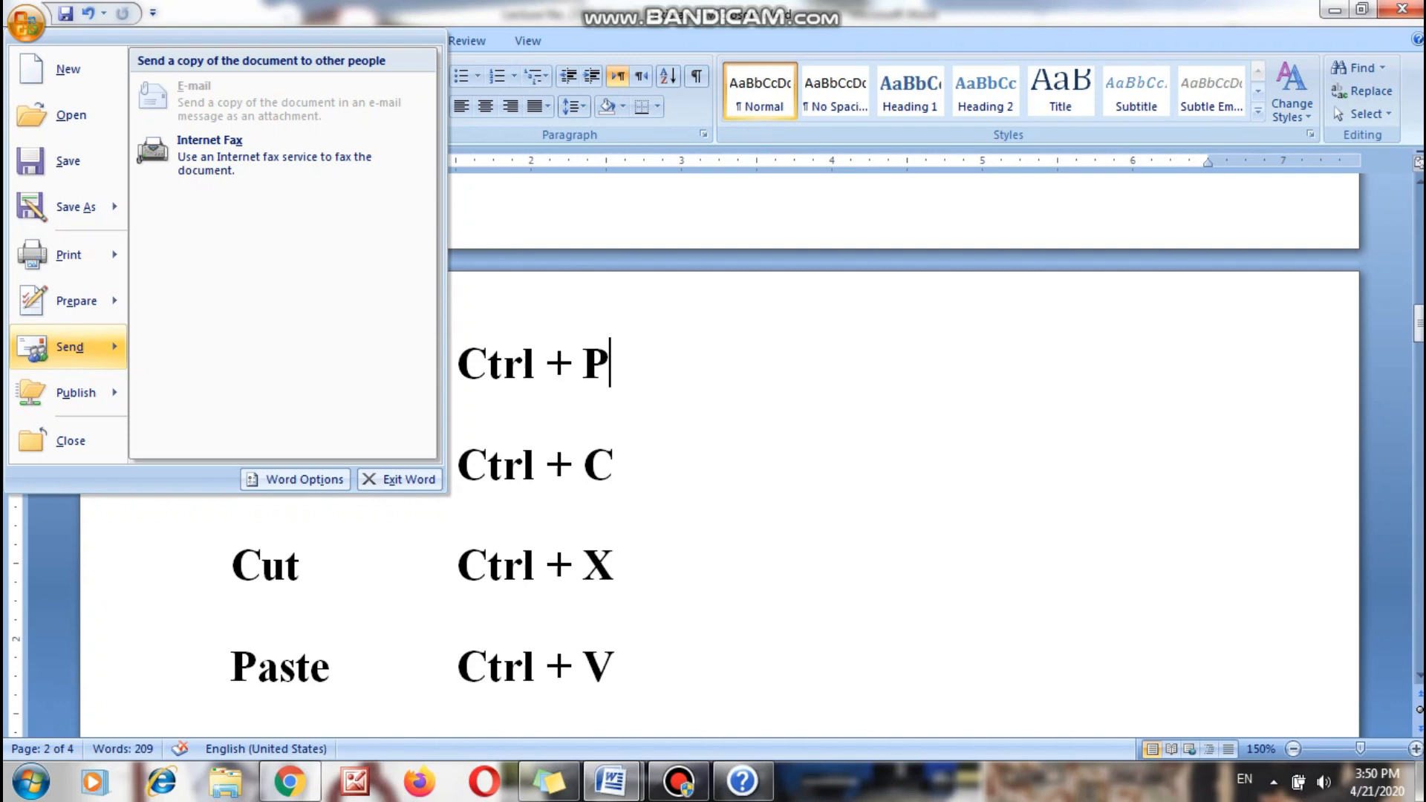
{"action": "key", "text": "Down"}
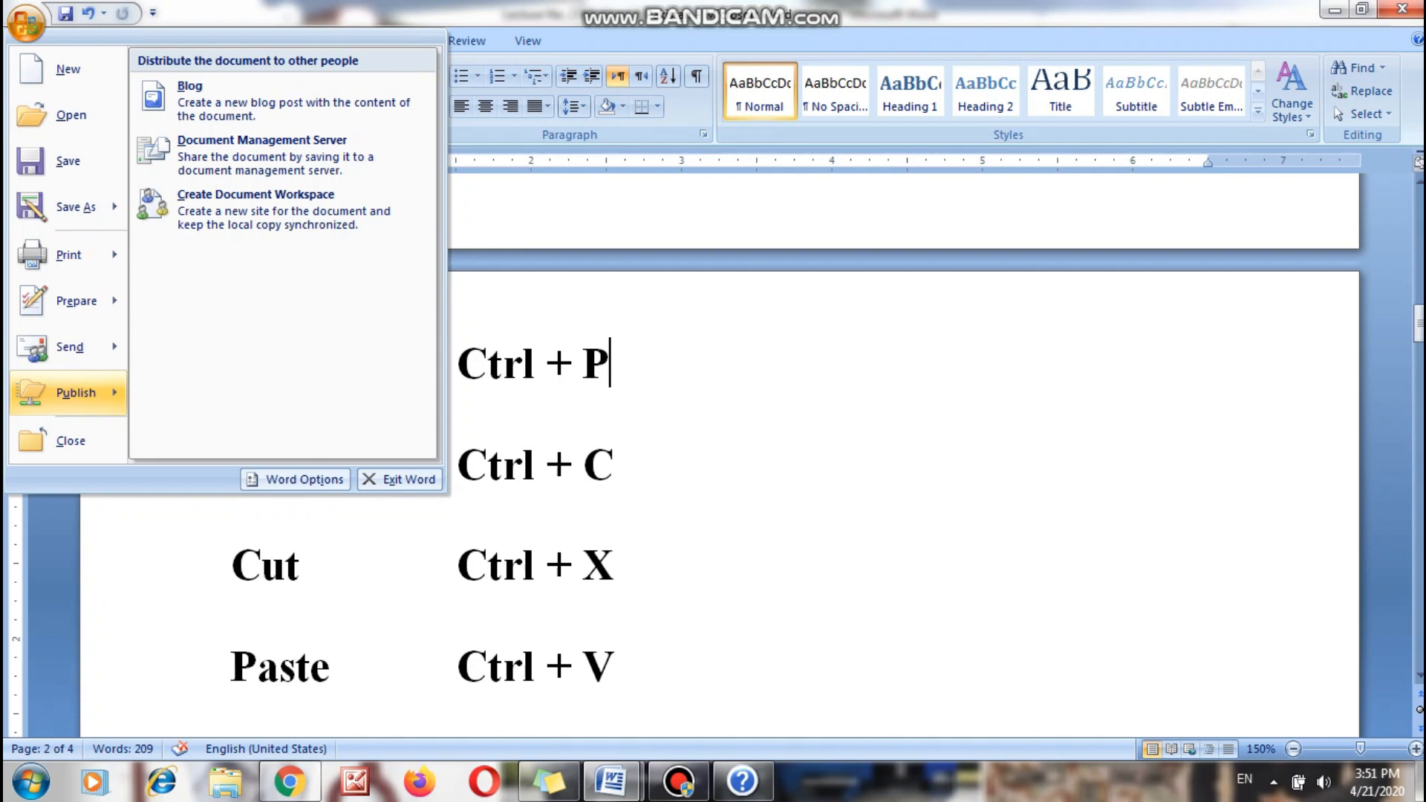
Close the Pakistan document and save its changes.
{"action": "left_click", "coordinate": [26, 22]}
{"action": "left_click", "coordinate": [26, 23]}
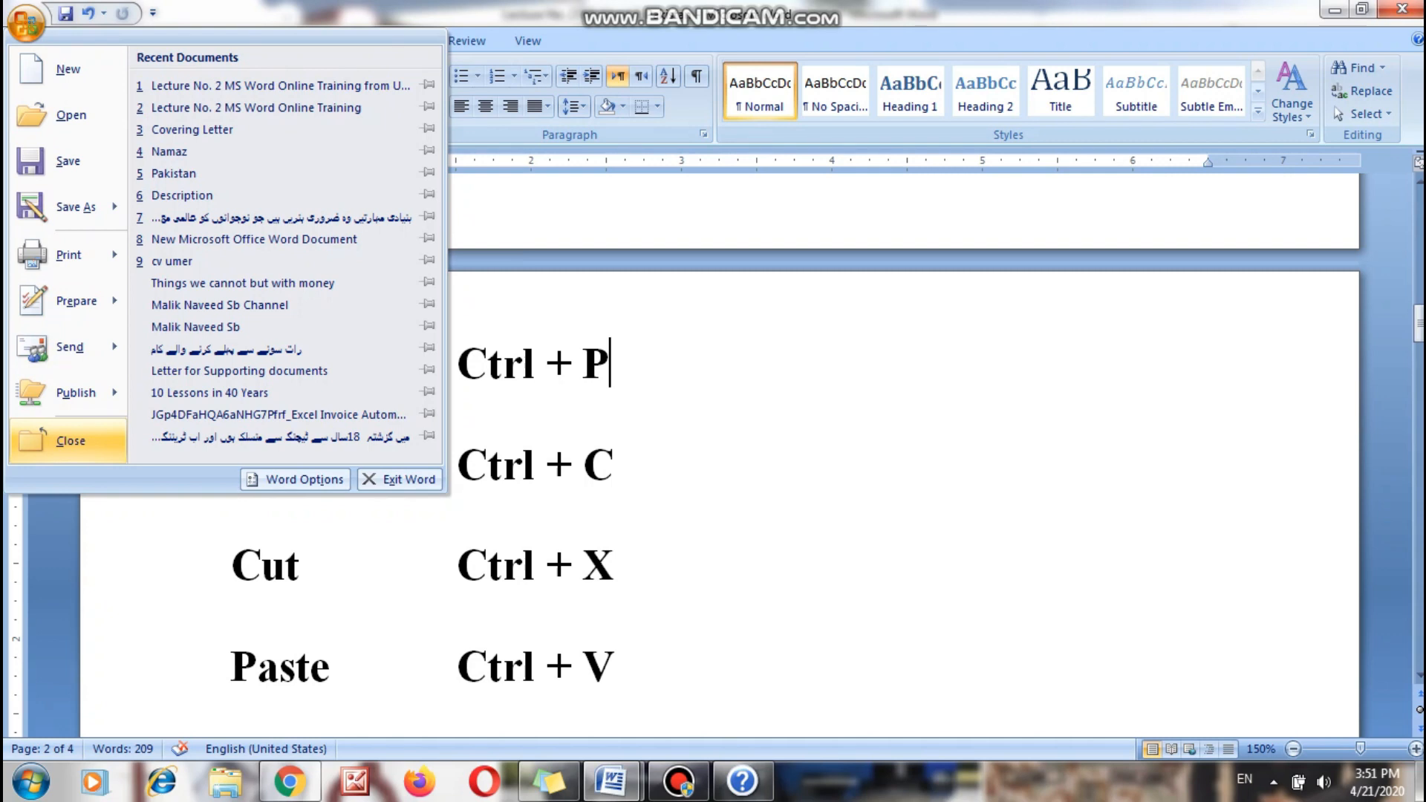
{"action": "key", "text": "Return"}
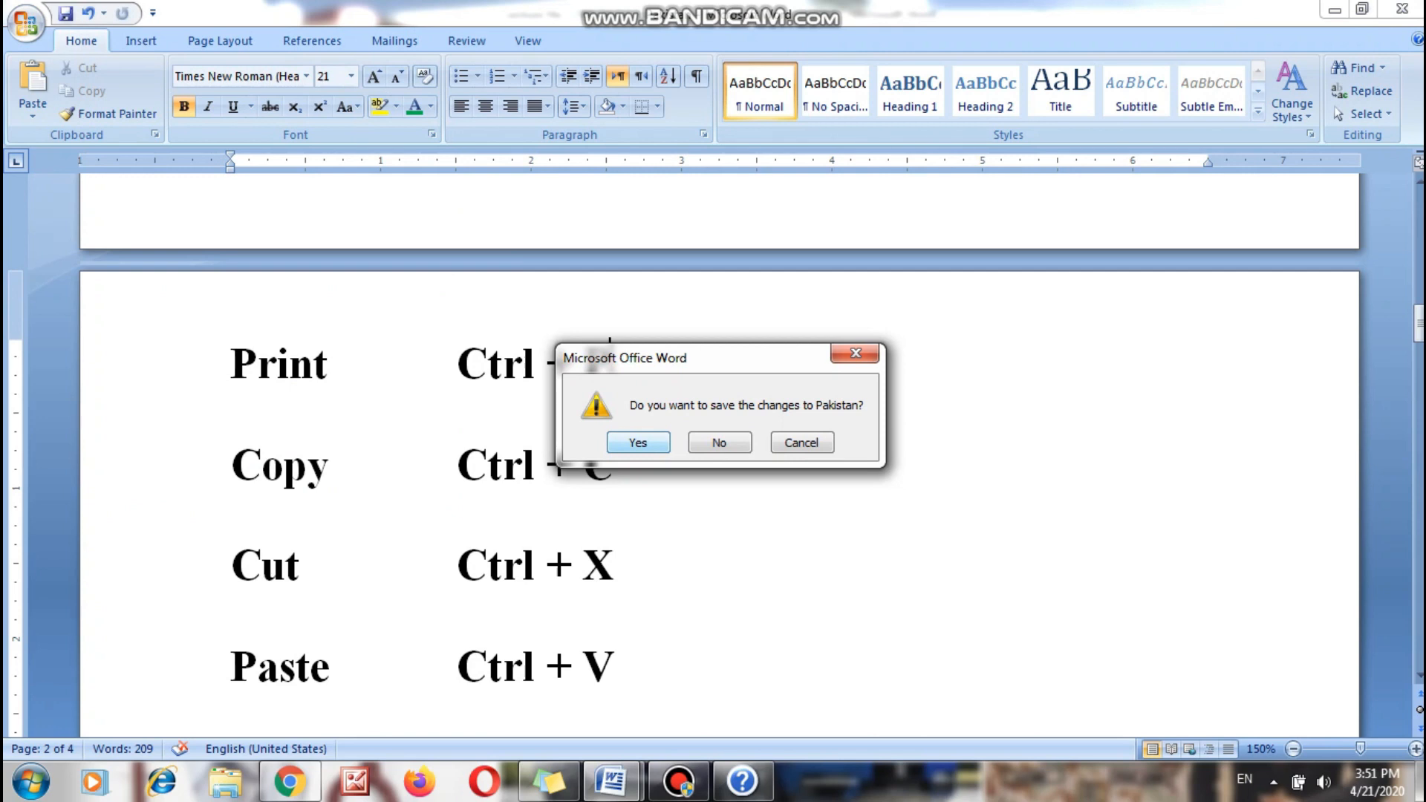
{"action": "key", "text": "Return"}
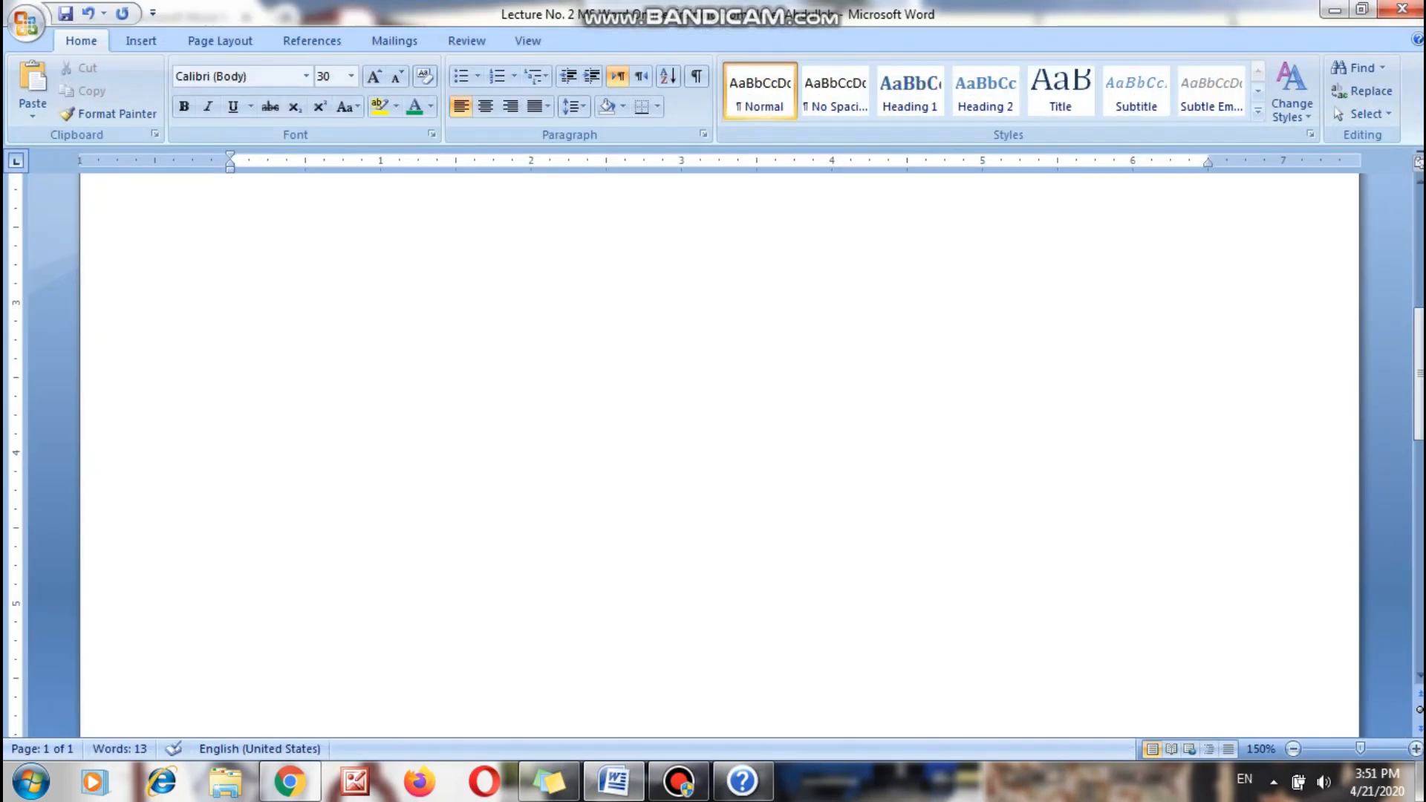
Place the cursor at the end of the welcome paragraph, after "other documents.".
{"action": "left_click", "coordinate": [1191, 572]}
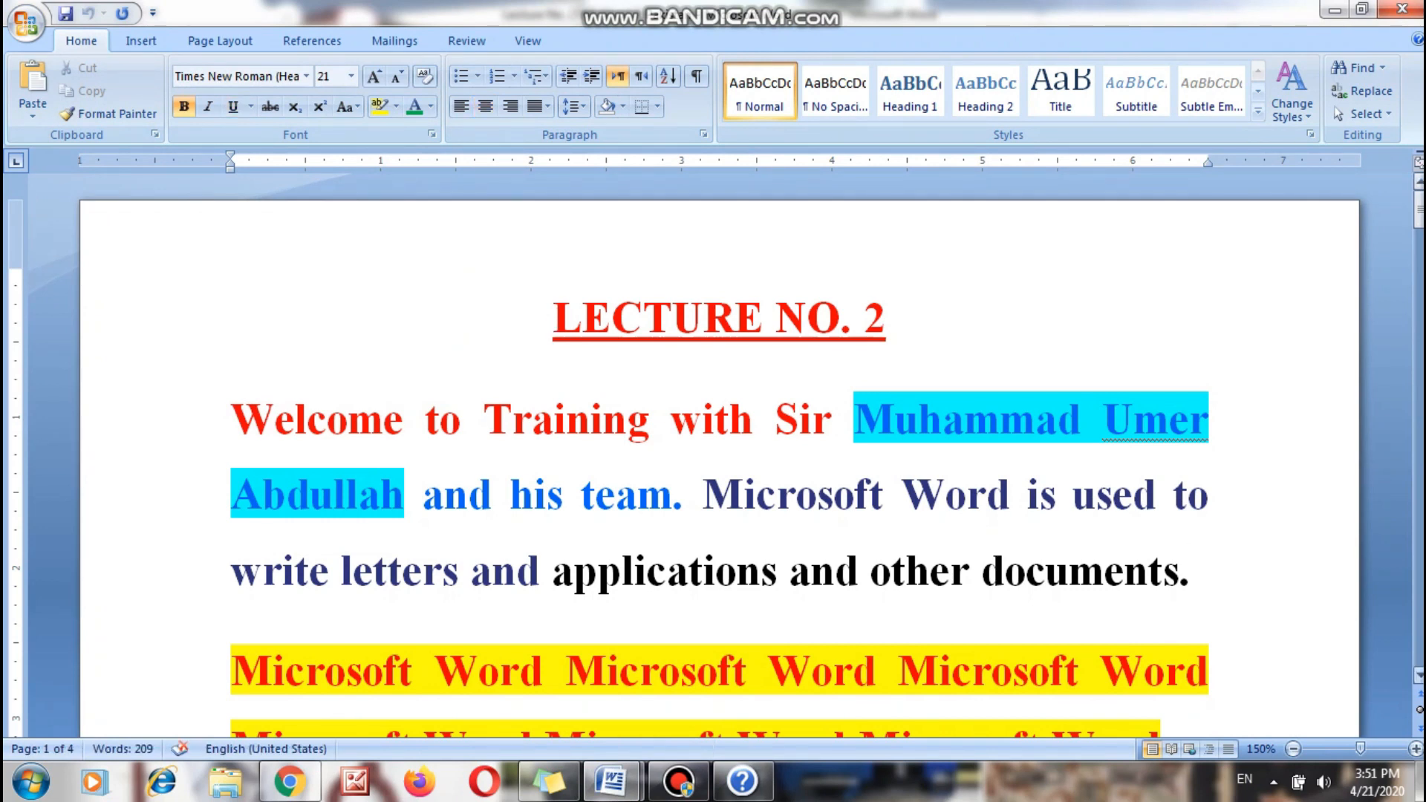
{"action": "scroll", "coordinate": [716, 458], "scroll_direction": "down", "scroll_amount": 2}
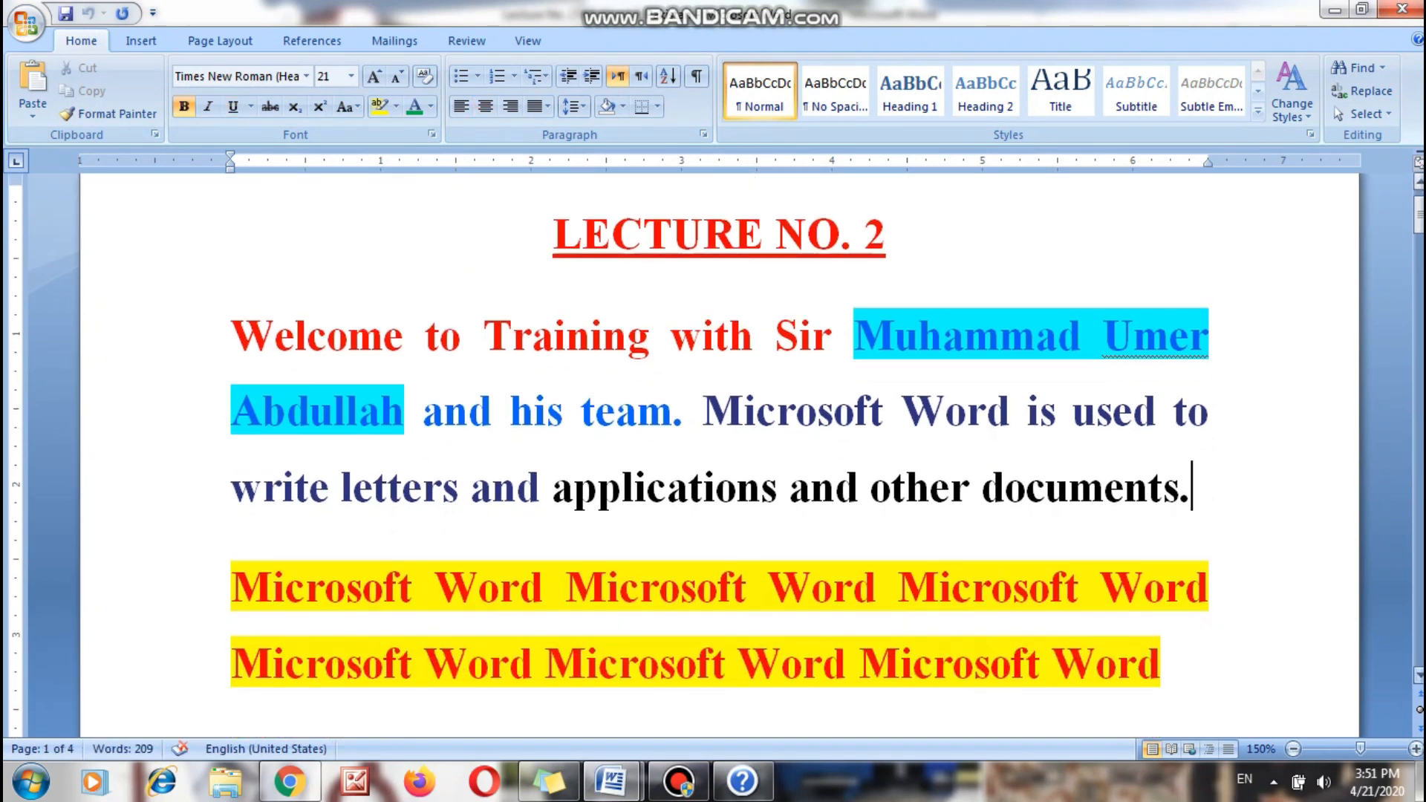